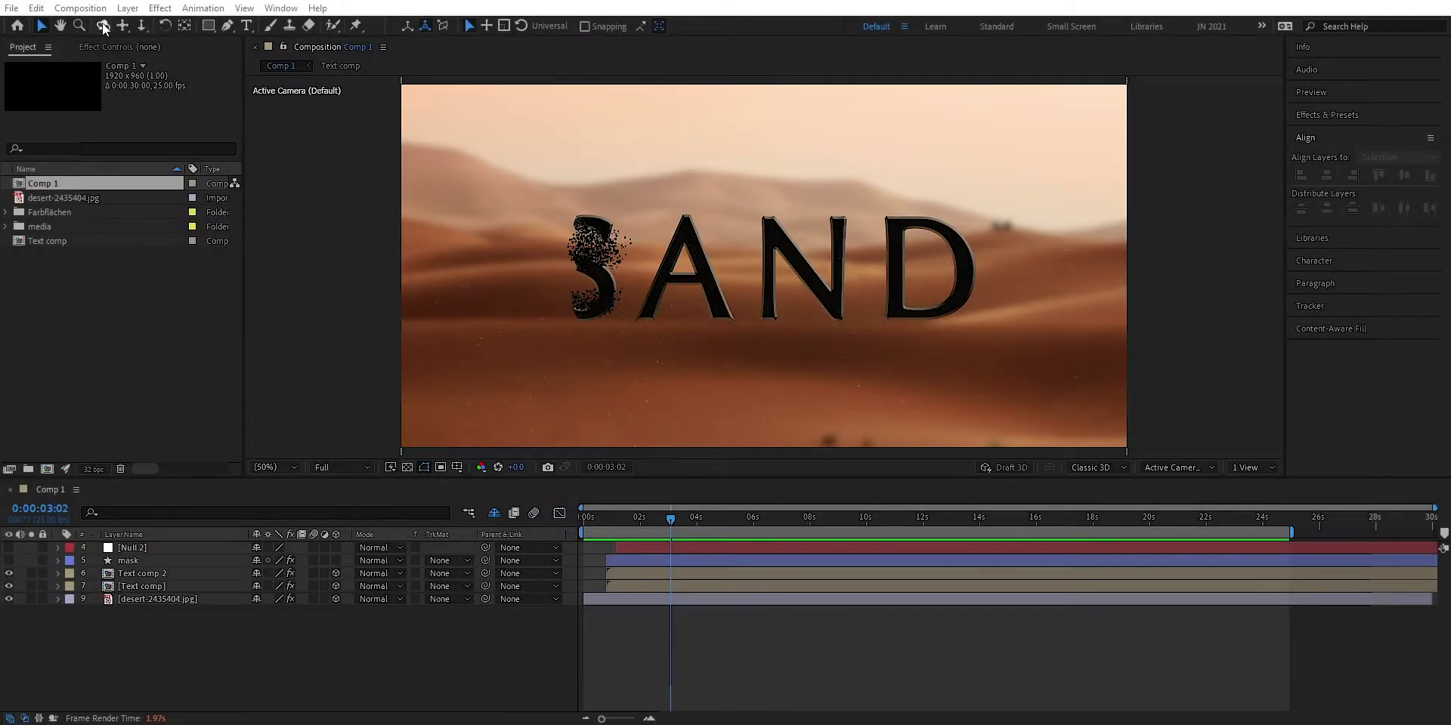
Create a 1920 x 960 px composition at 25 fps lasting 30 seconds and add desert-2435404.jpg to it.
click(80, 7)
click(98, 26)
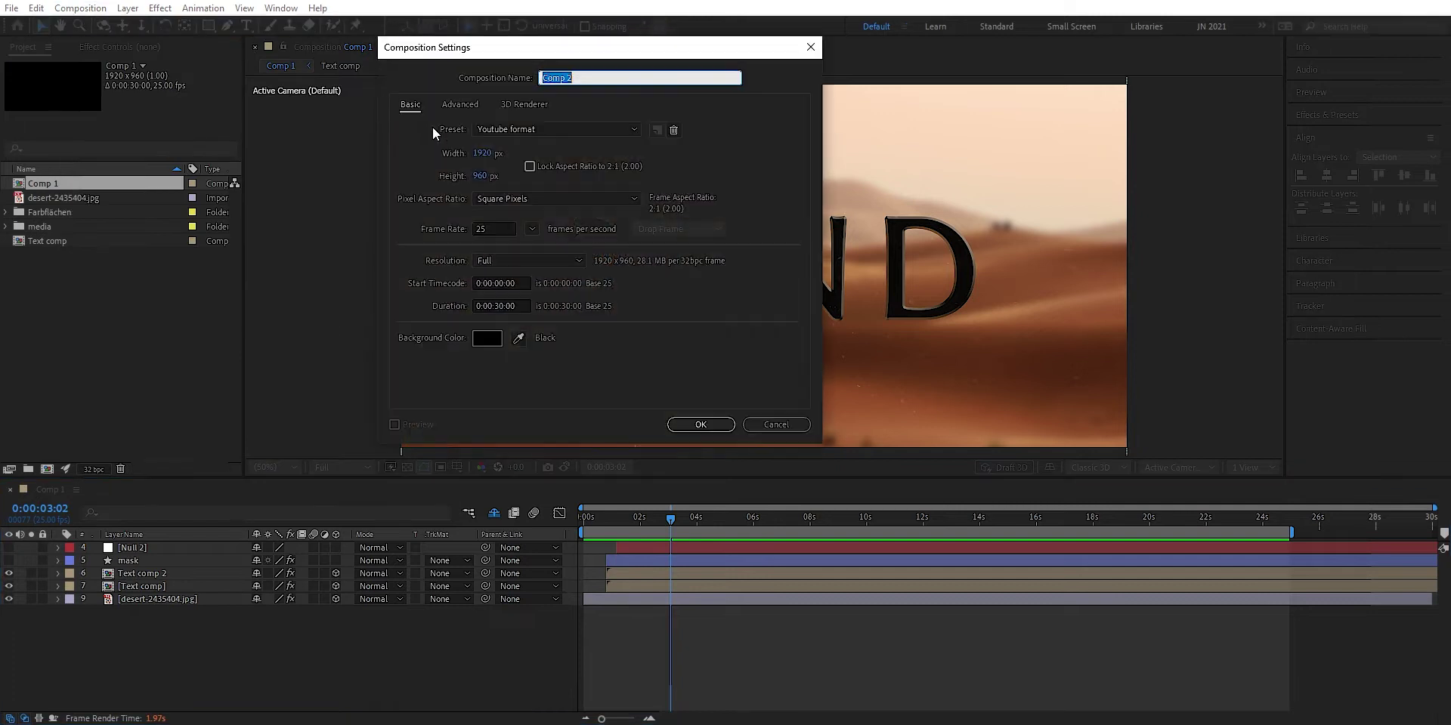
click(686, 425)
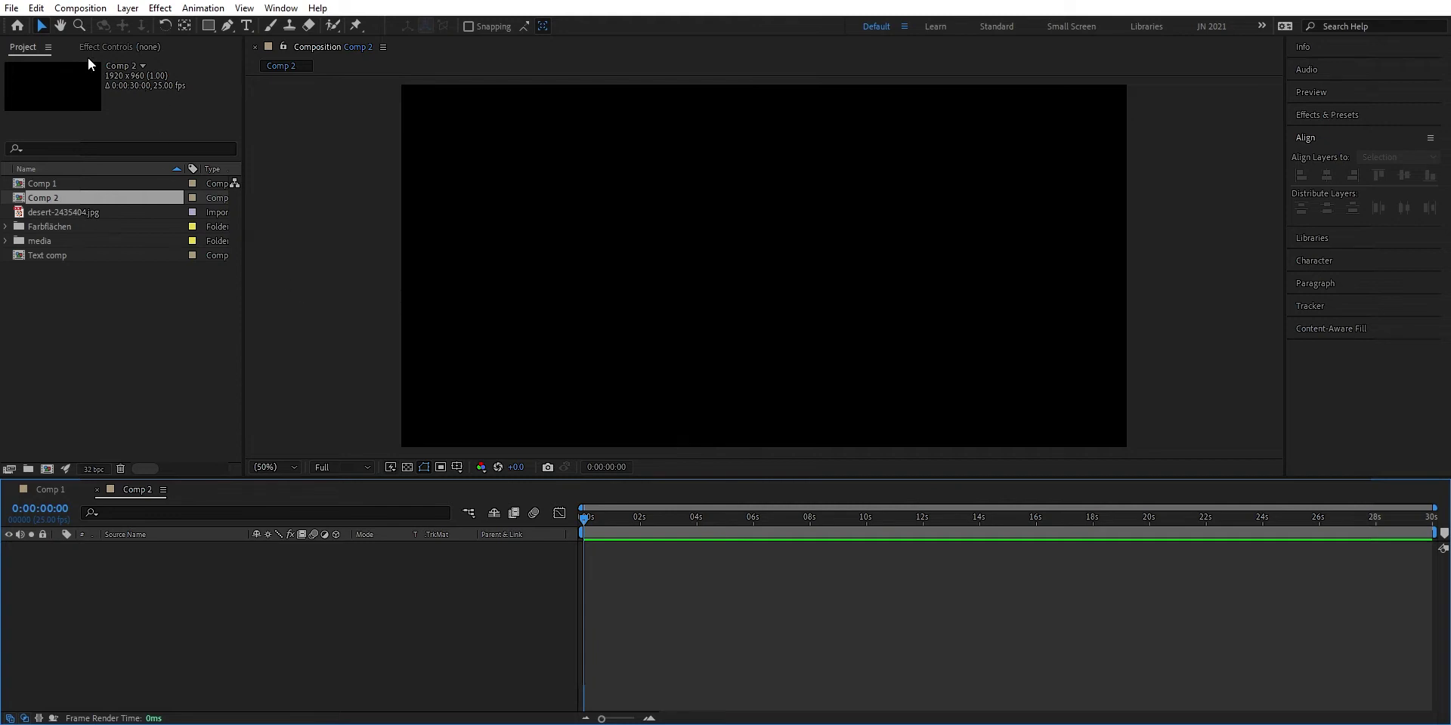
drag(60, 212, 126, 579)
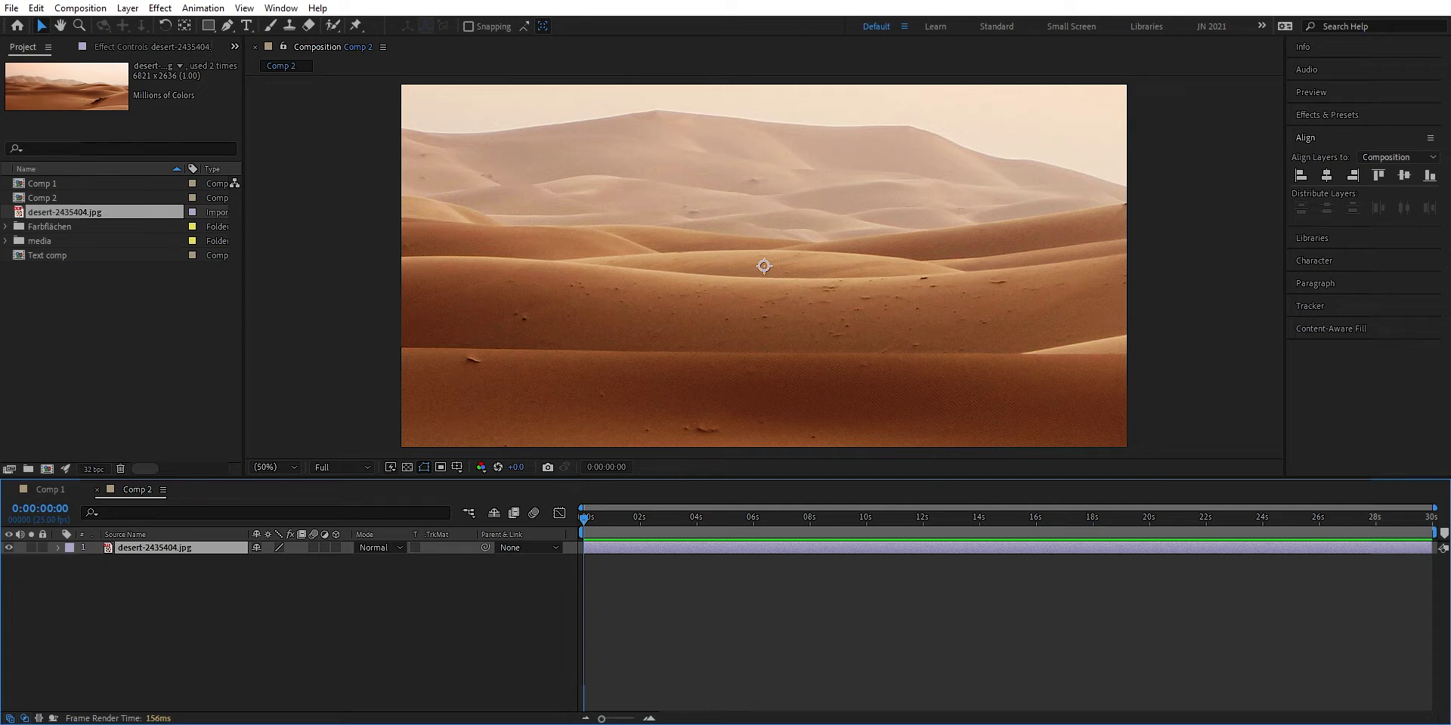
Apply the Curves effect to the desert image layer and slightly darken its lower tones on the RGB curve.
click(1383, 116)
click(1366, 133)
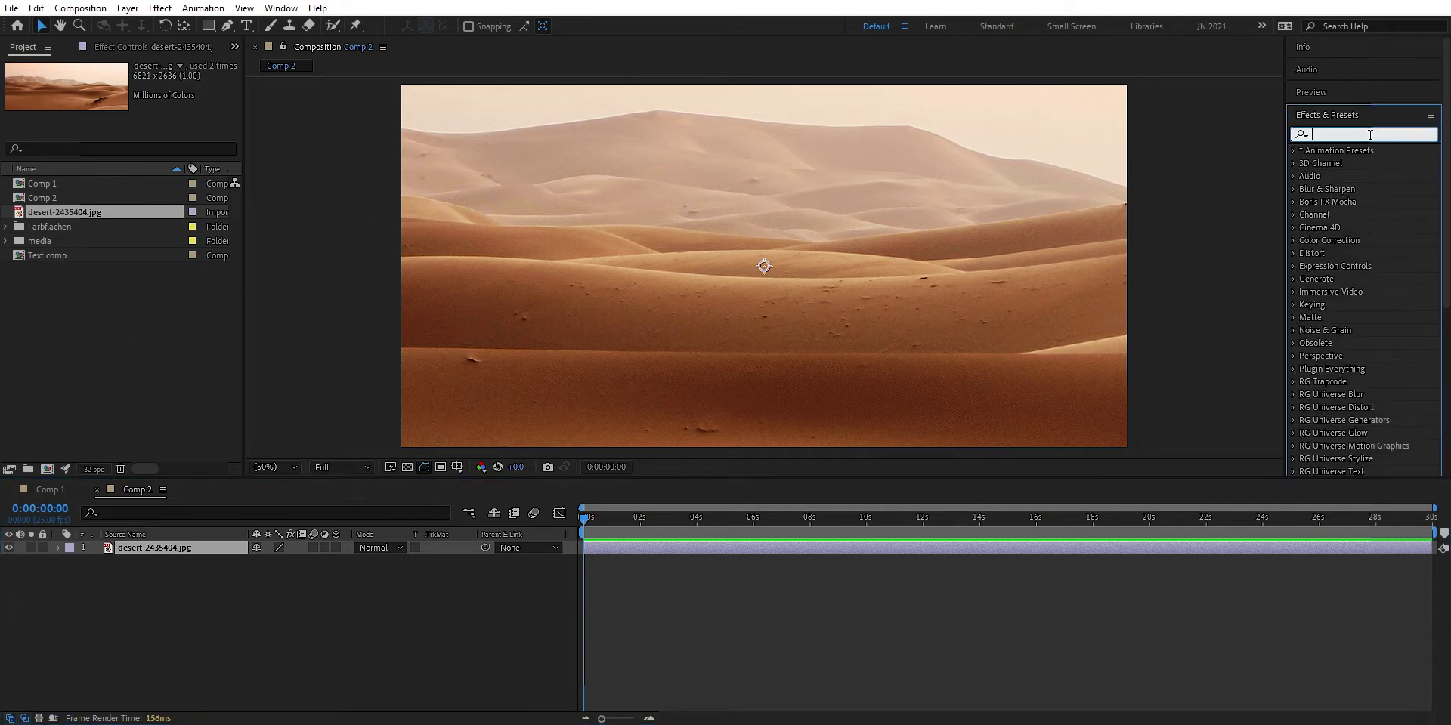
text(cur)
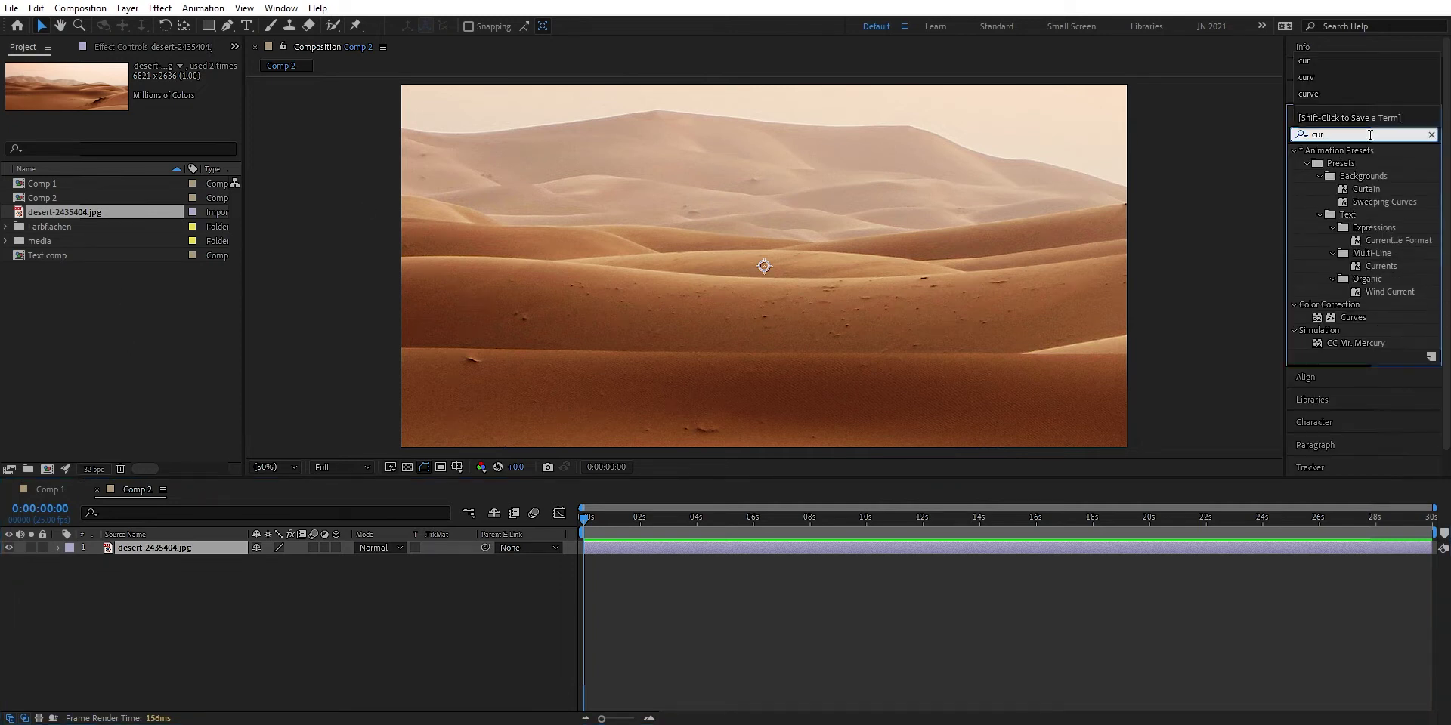
drag(1354, 317, 219, 555)
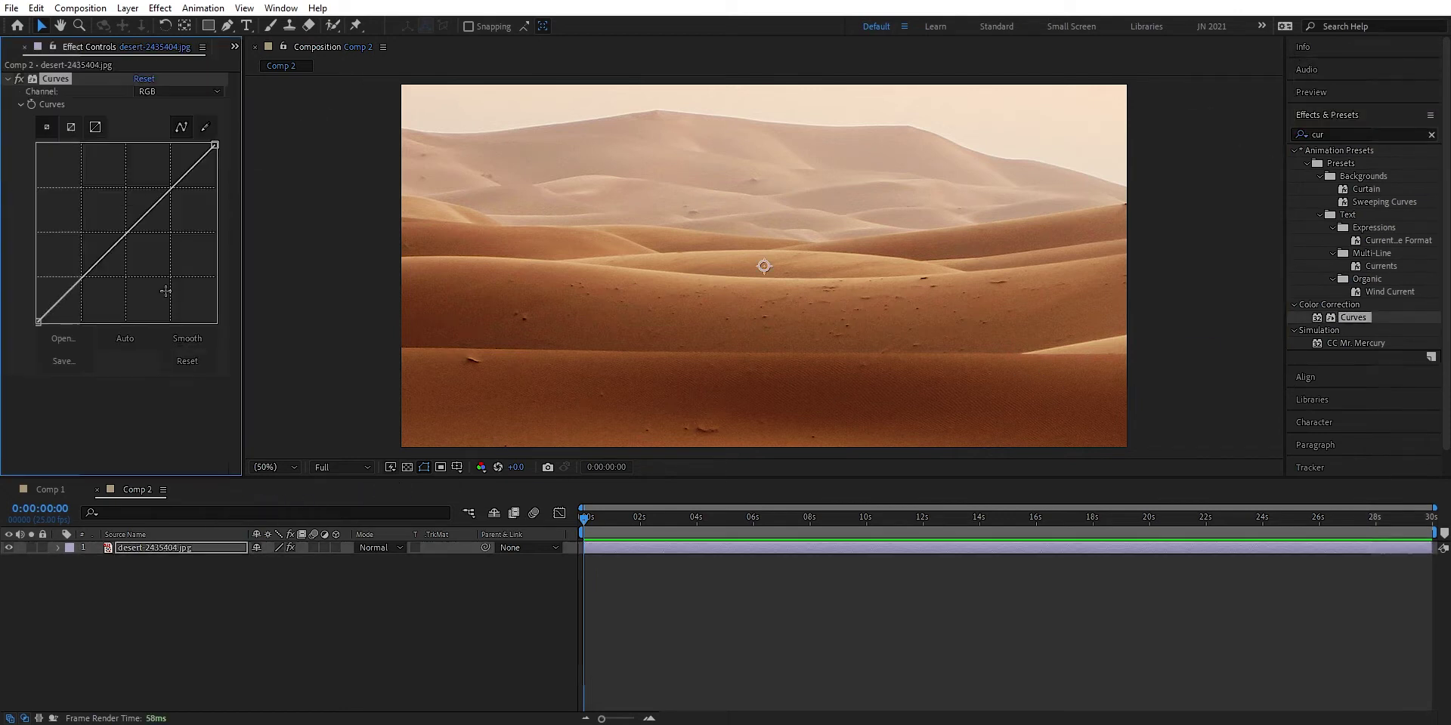
drag(83, 276, 86, 286)
click(193, 575)
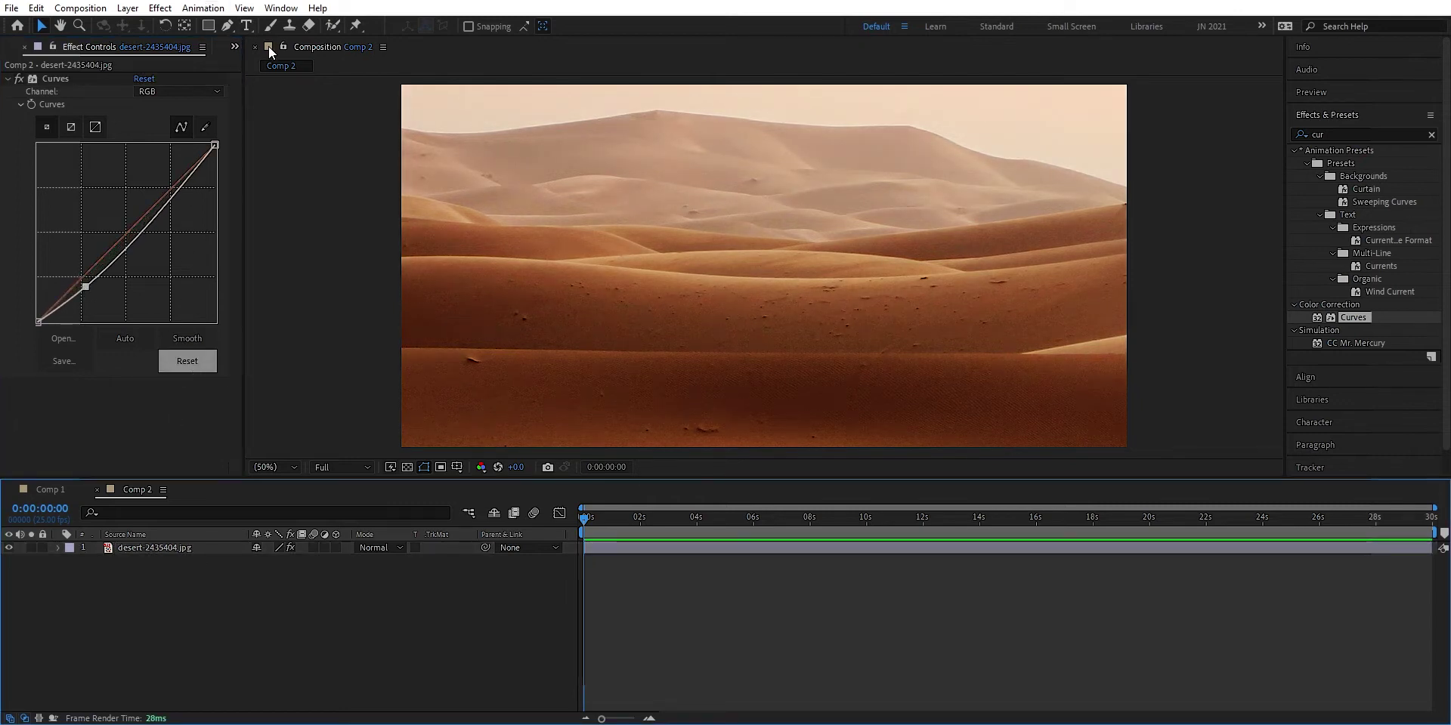
Add a text layer reading "sand" and center it horizontally and vertically in the composition.
click(246, 26)
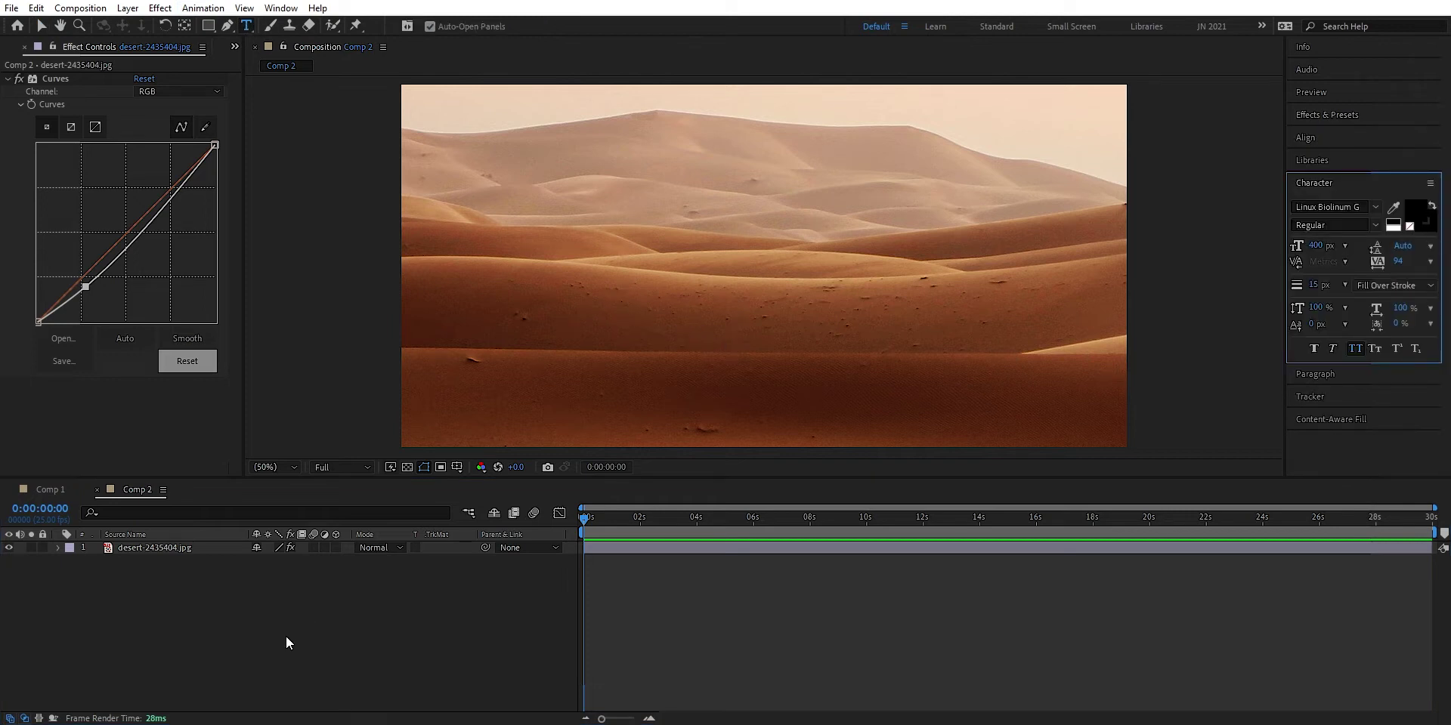
click(582, 278)
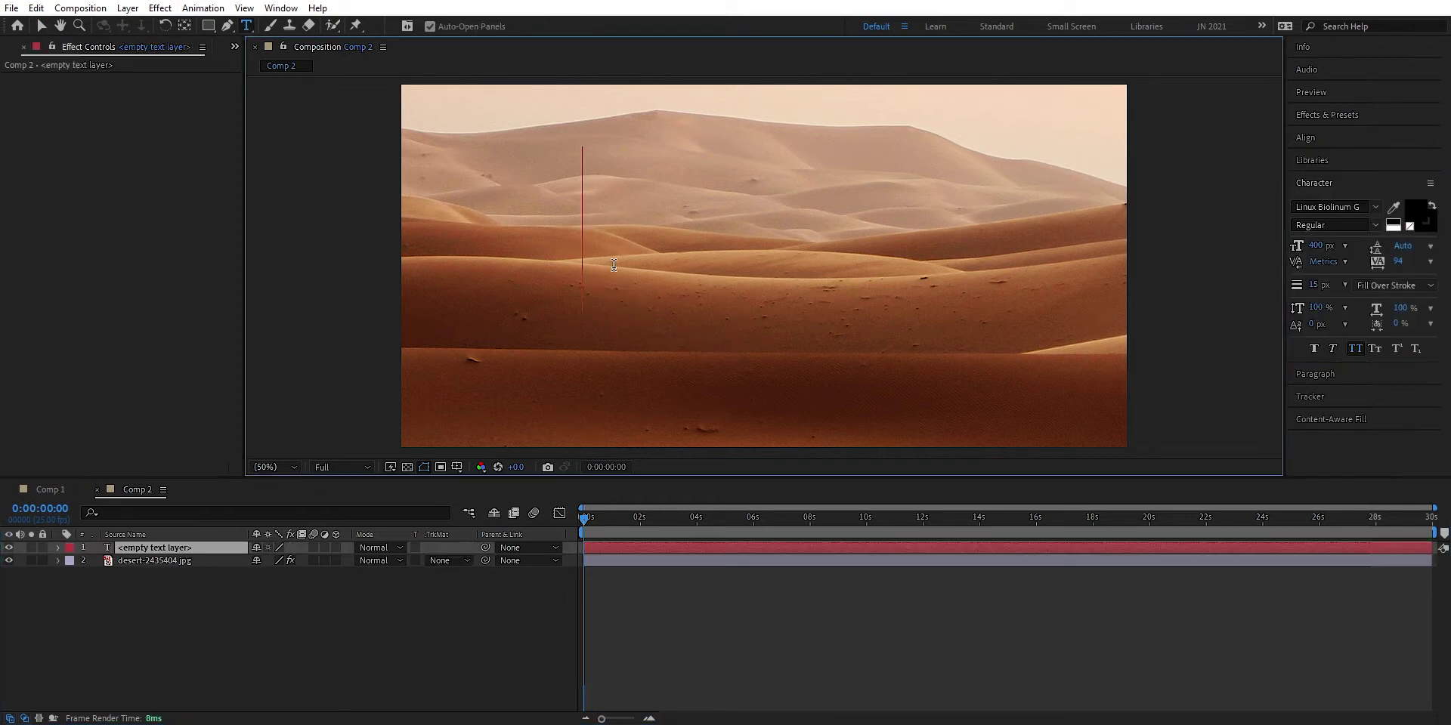
text(sand)
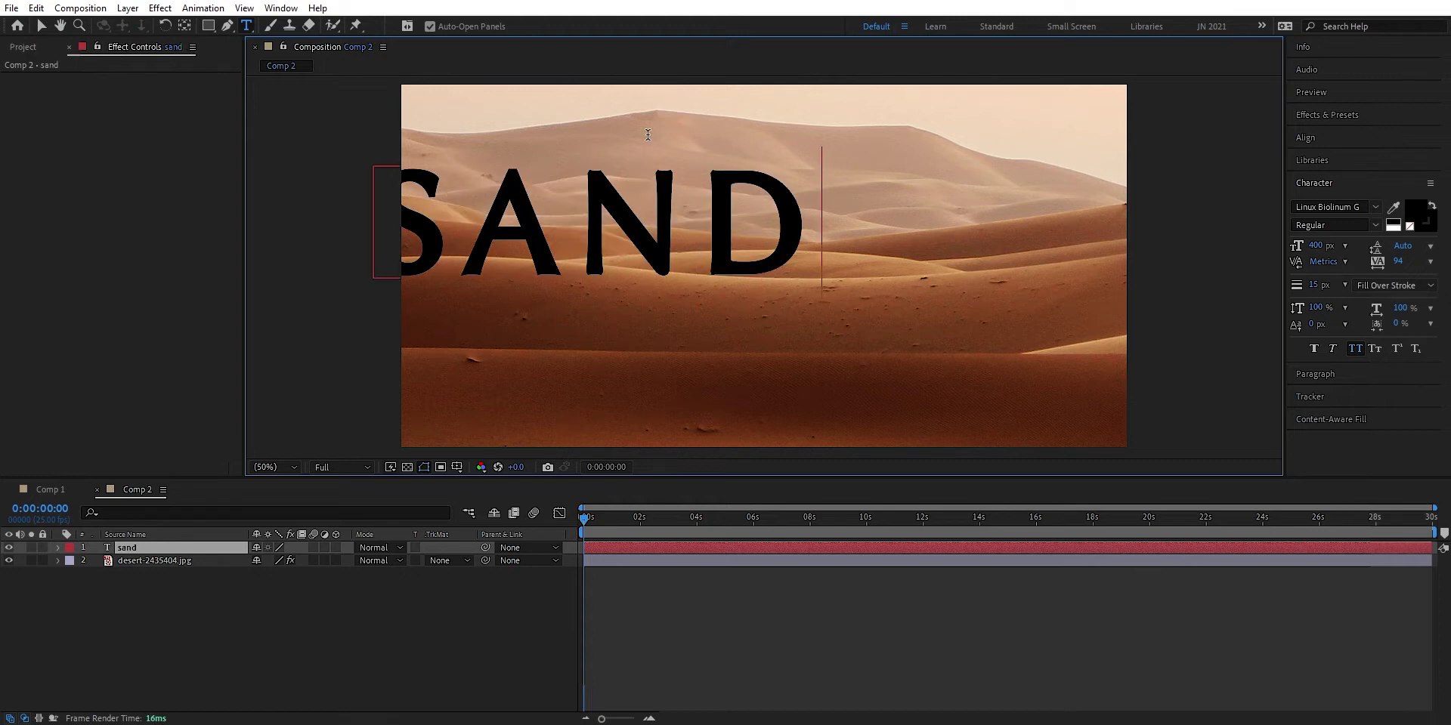
click(1349, 134)
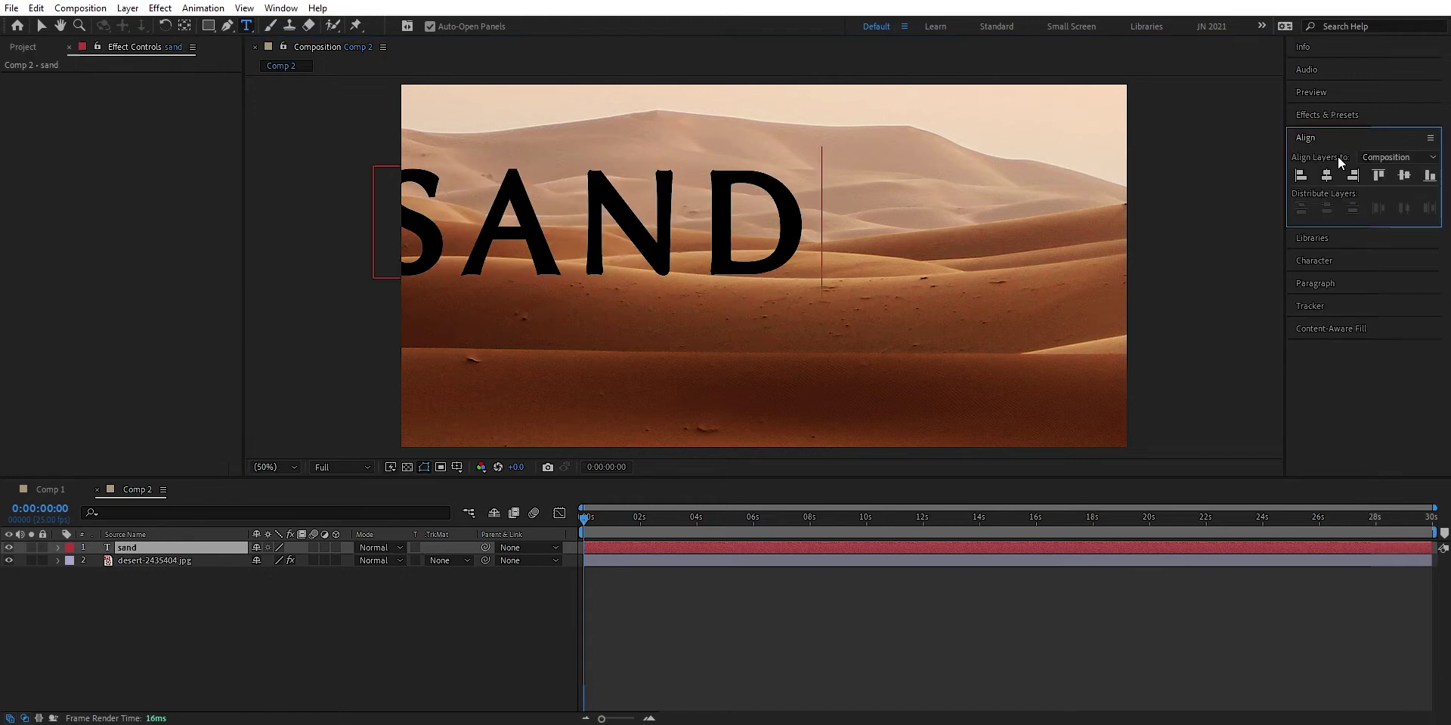
click(1326, 175)
click(1404, 175)
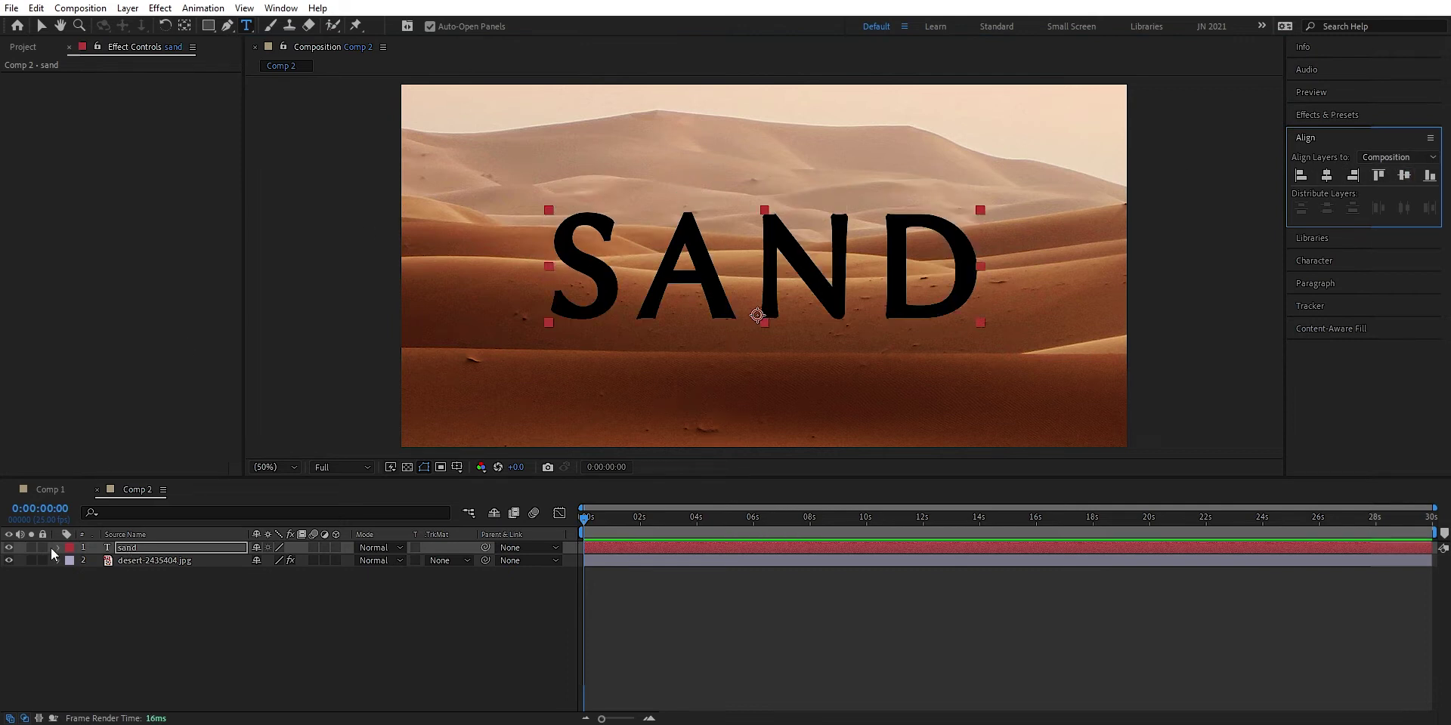
Add a Bevel and Emboss layer style to the sand text layer and expand its properties.
right_click(134, 550)
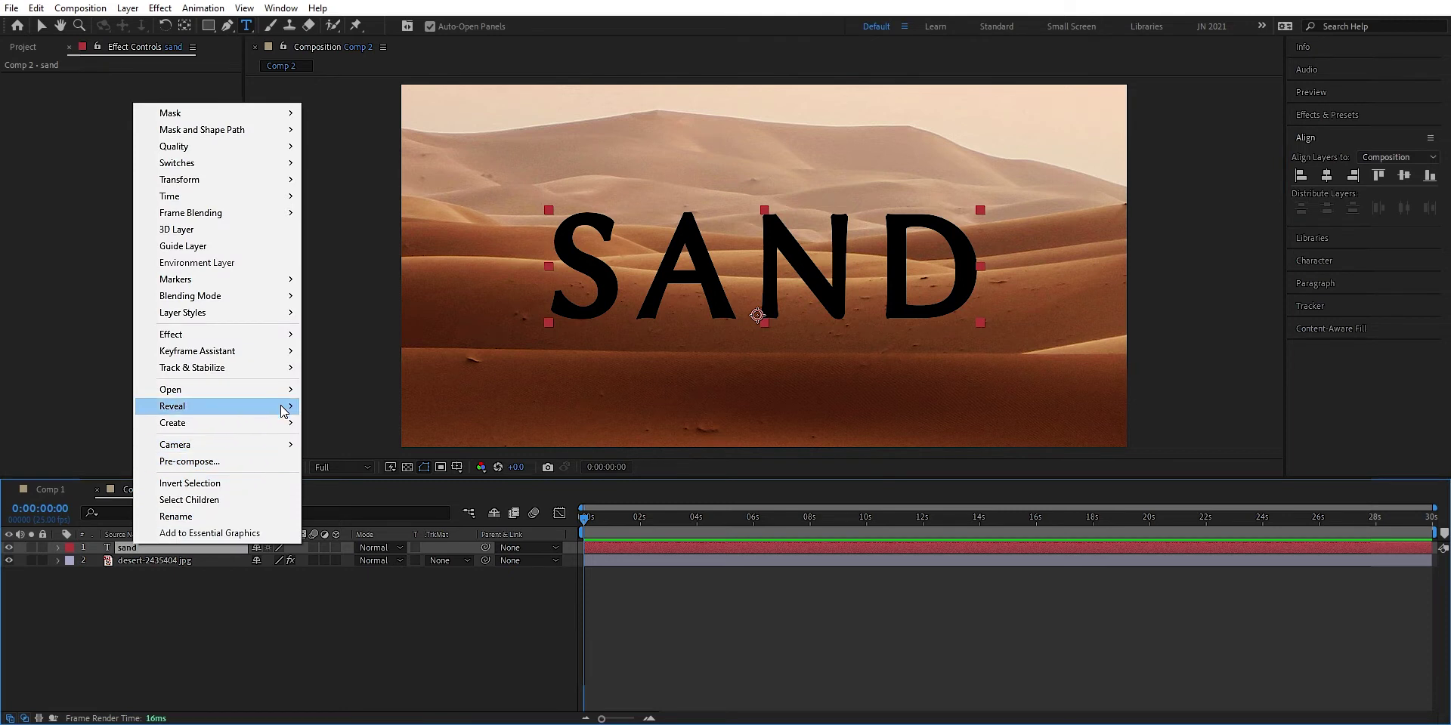
mouse_move(279, 322)
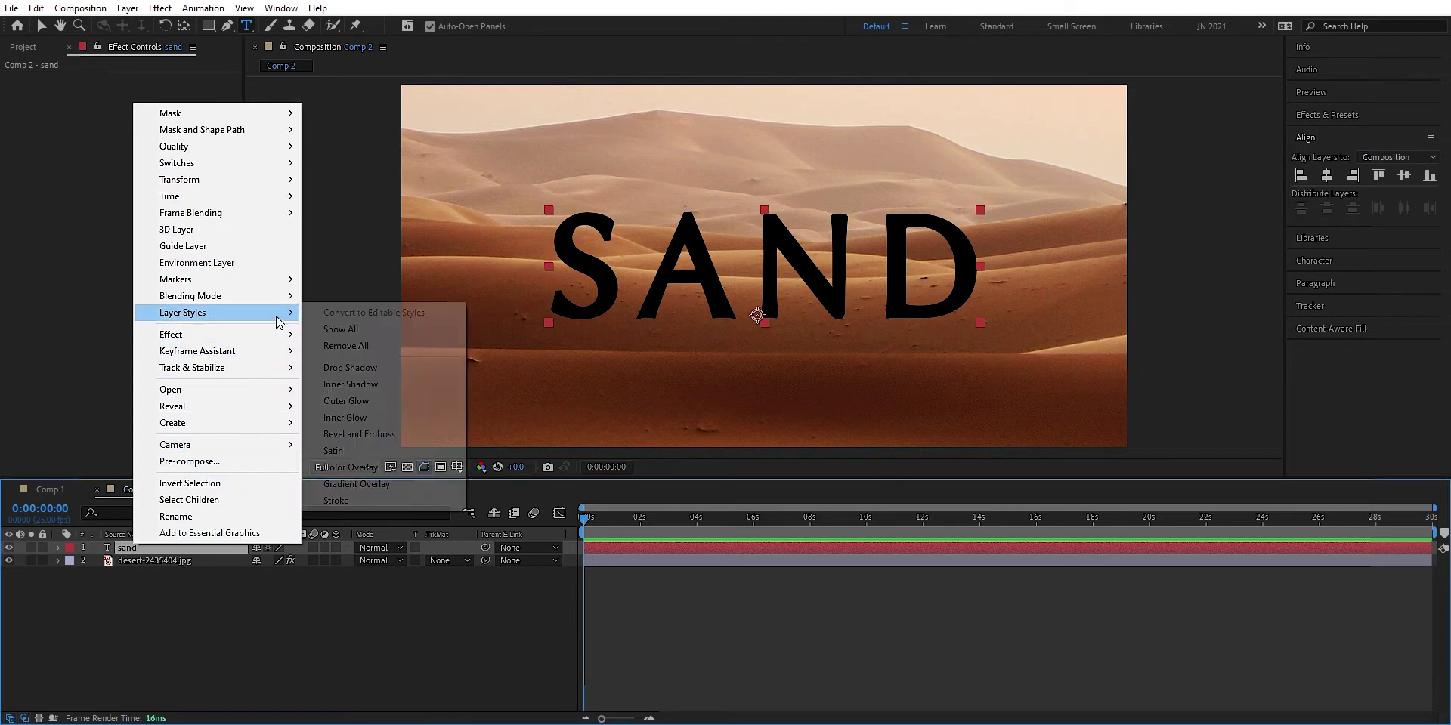
click(352, 435)
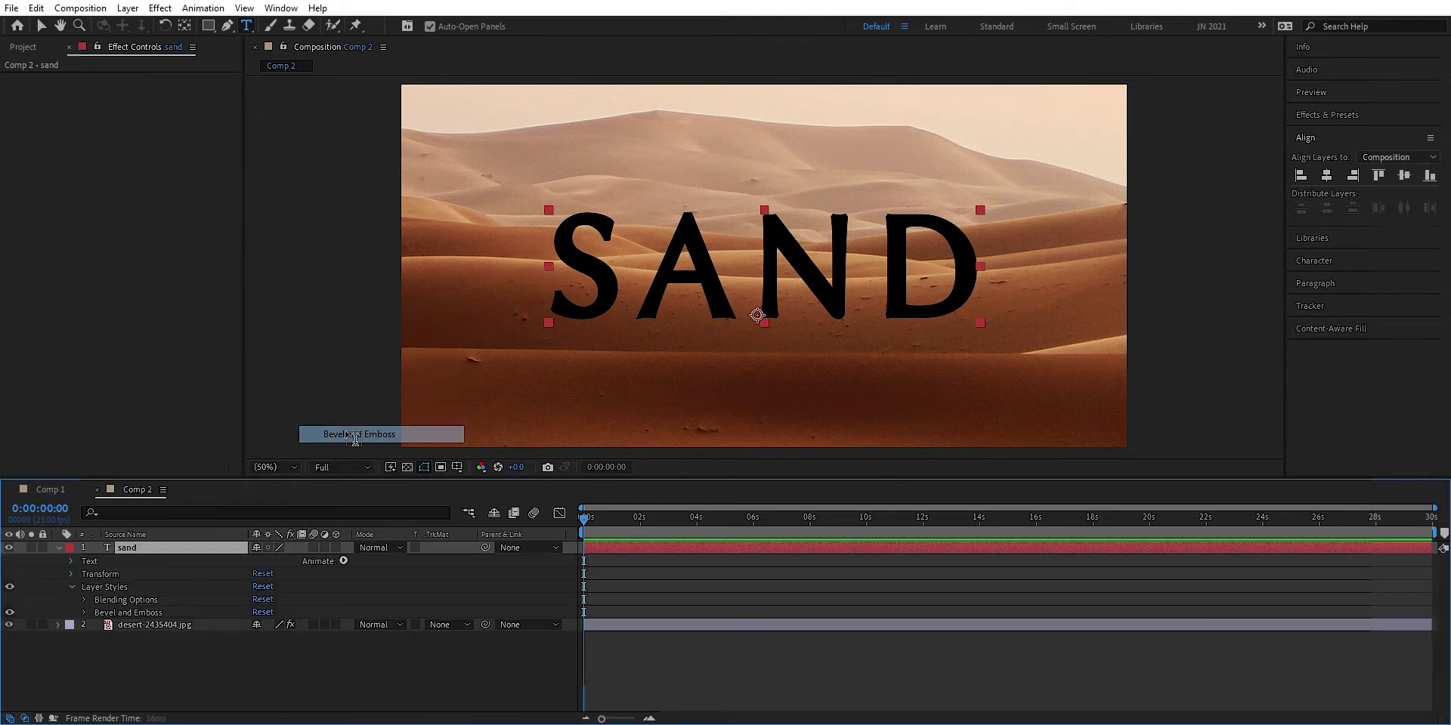
click(84, 613)
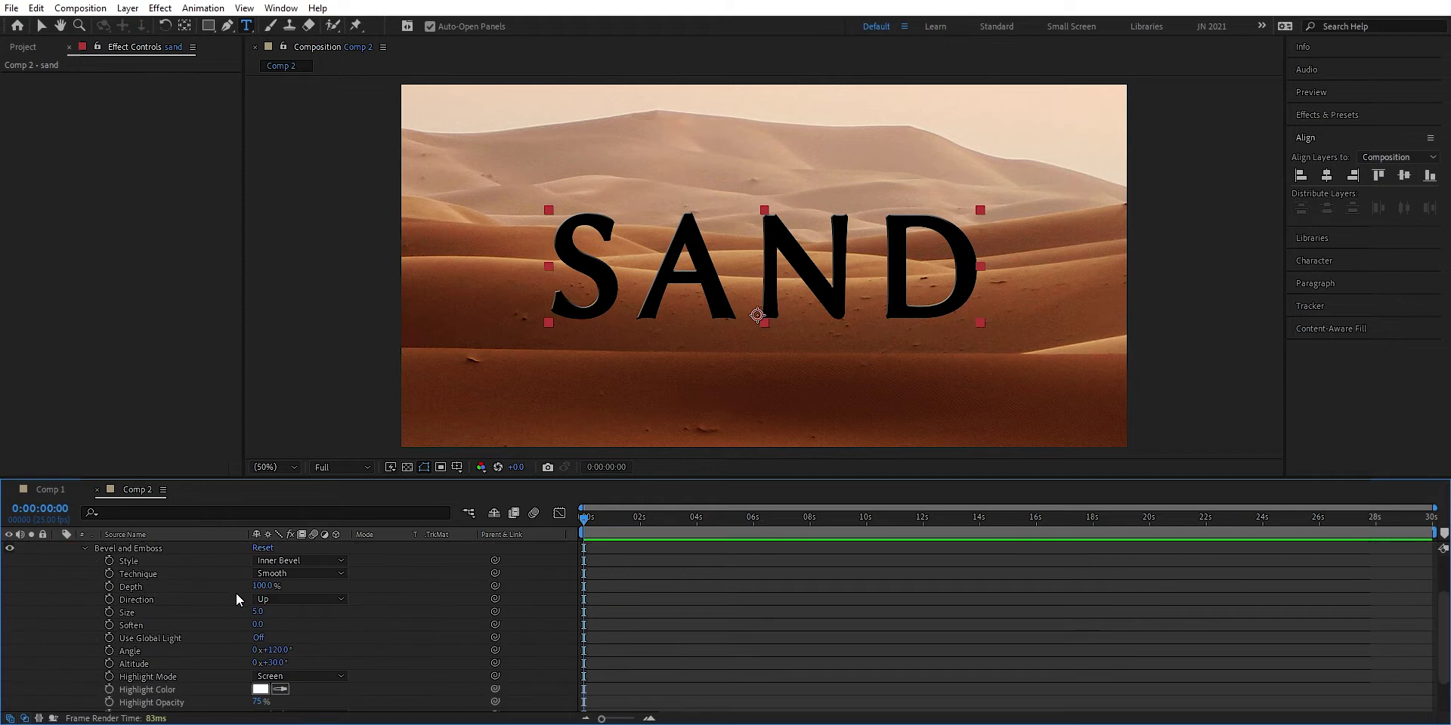
Sample the bevel's highlight color from the pale dunes near the upper edge of the image.
key(slash)
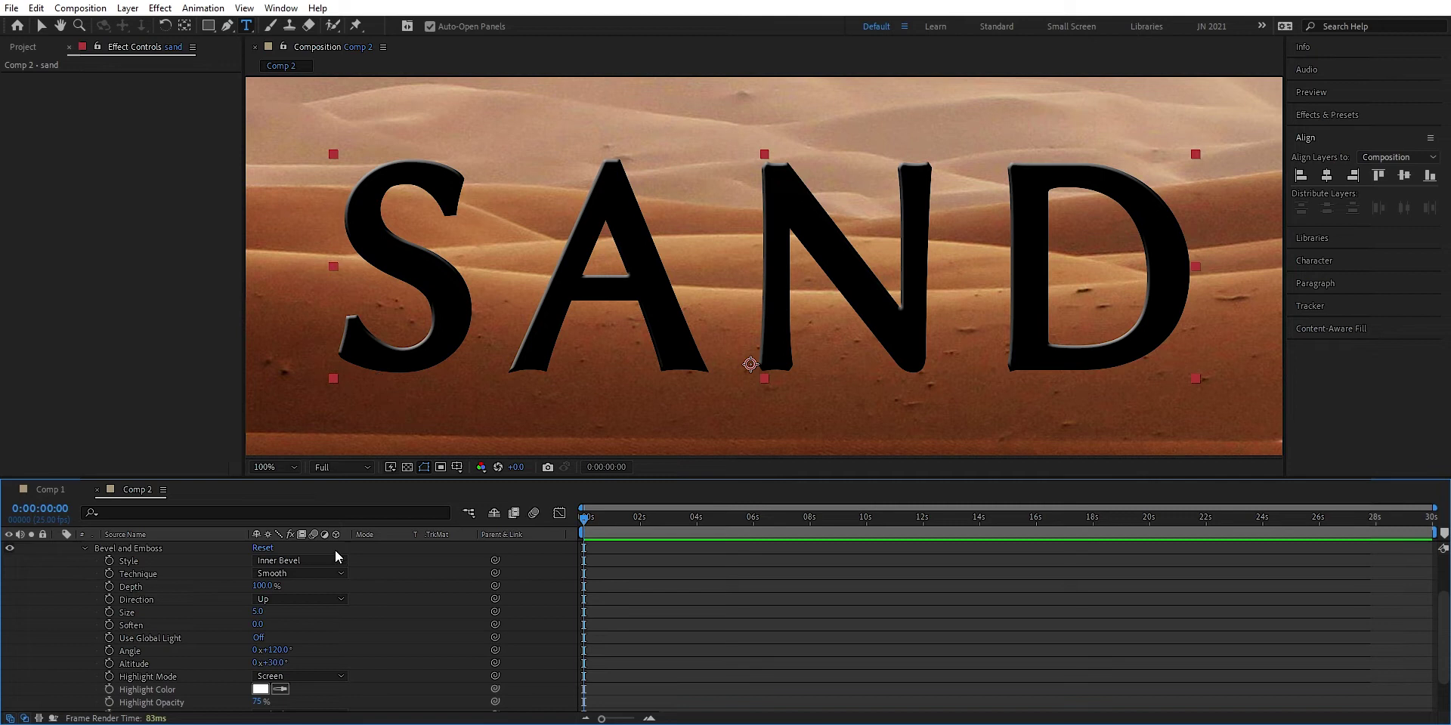
scroll(321, 657, down, 1)
click(281, 664)
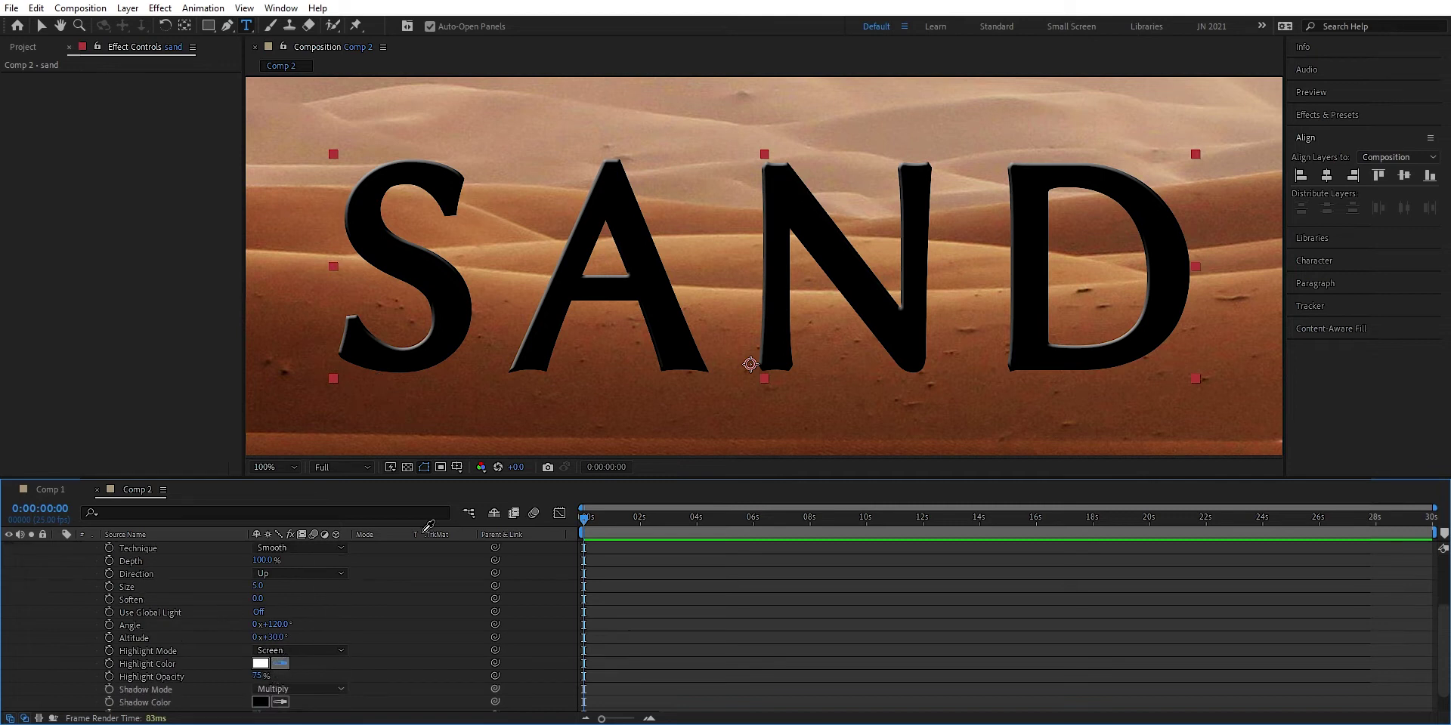
click(1236, 99)
Sample the bevel's shadow color from the dark sand beneath the text and lighten it slightly to 824B29.
click(259, 698)
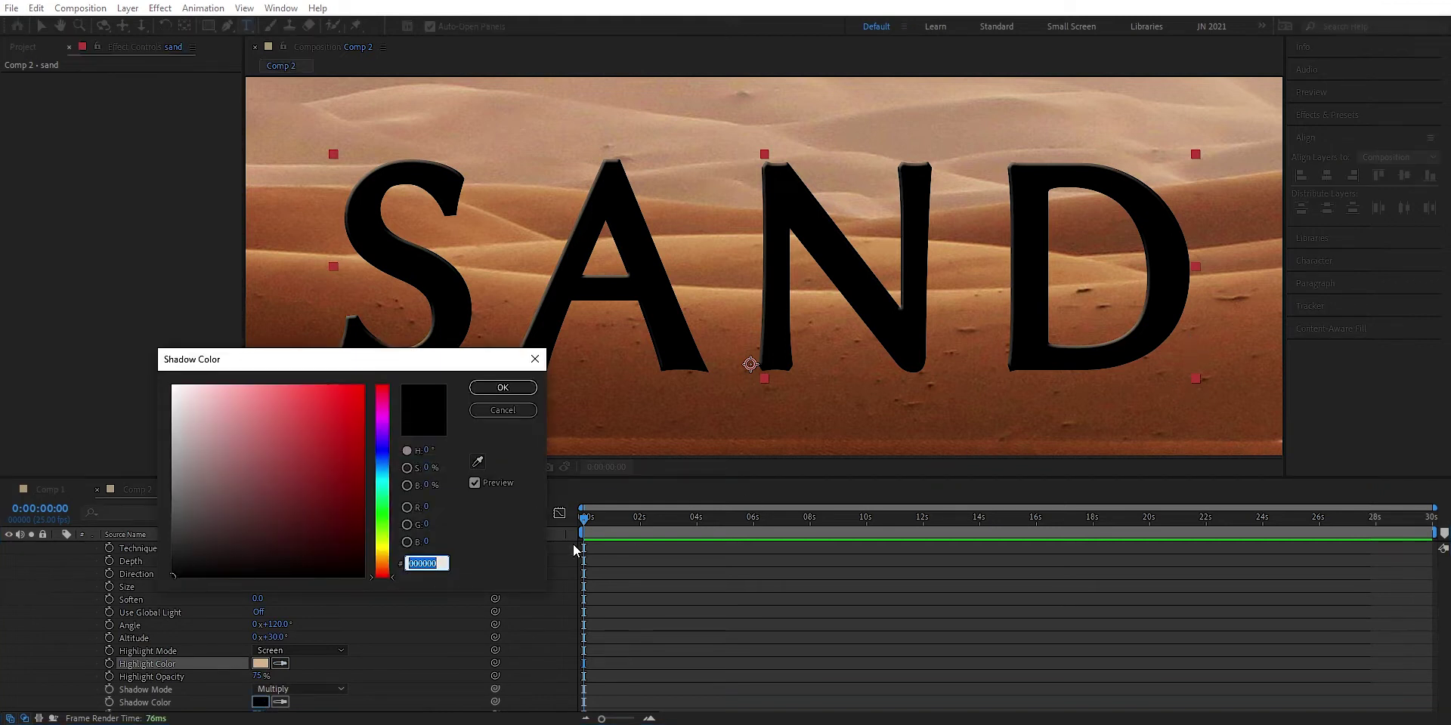
click(477, 461)
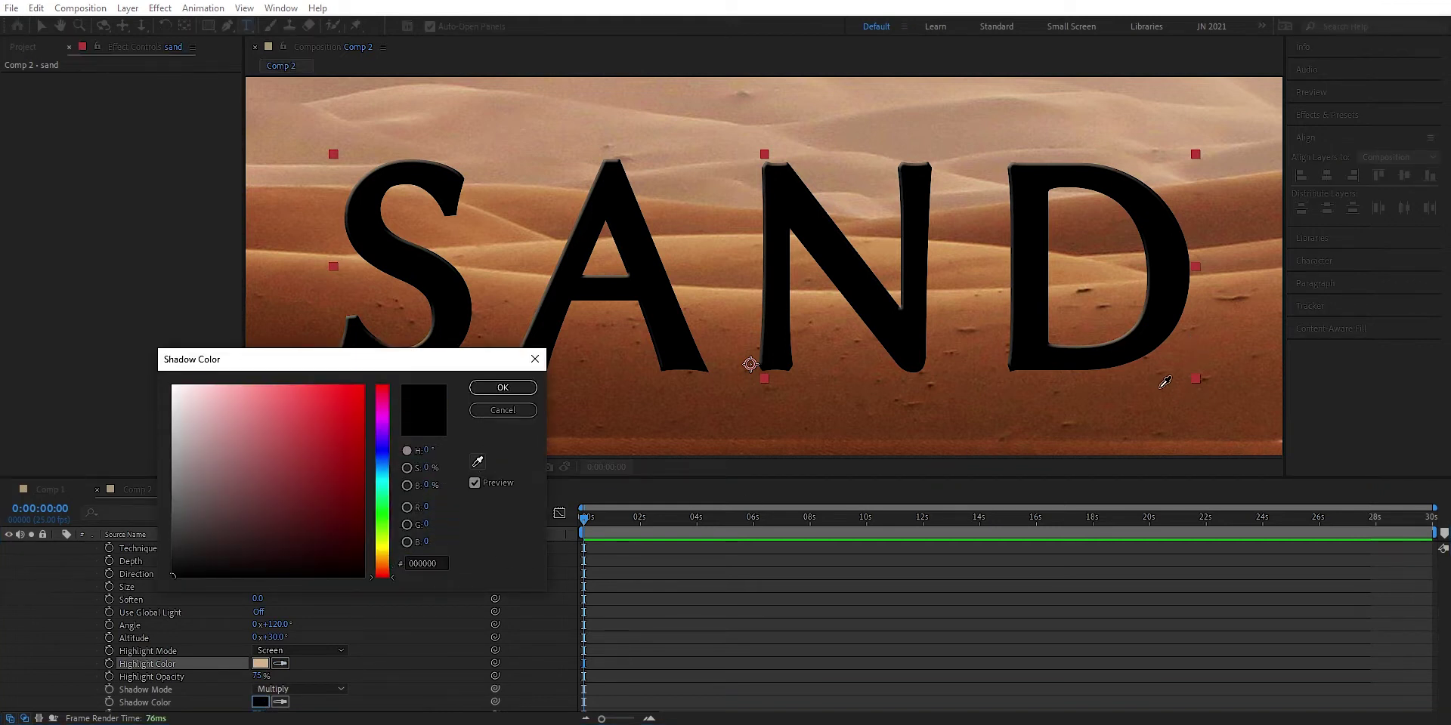
click(1019, 373)
click(503, 387)
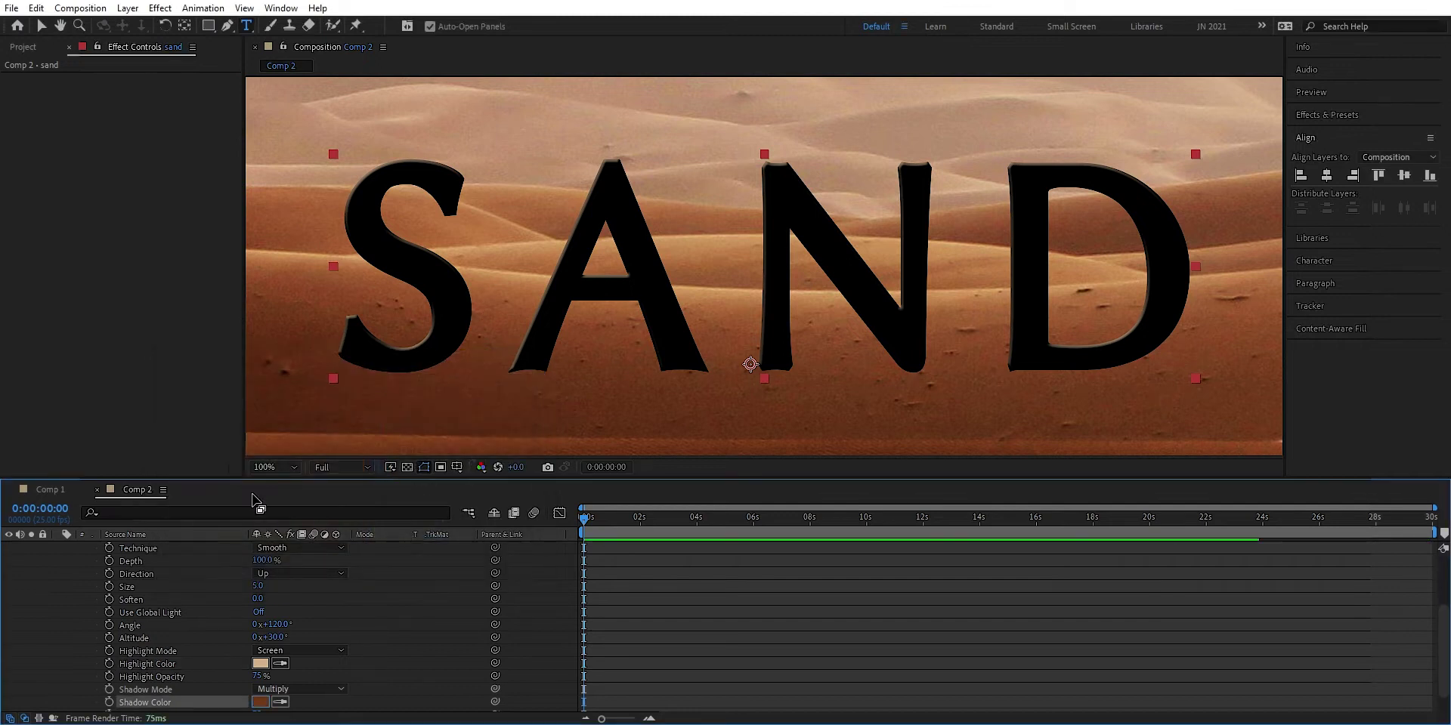
click(260, 702)
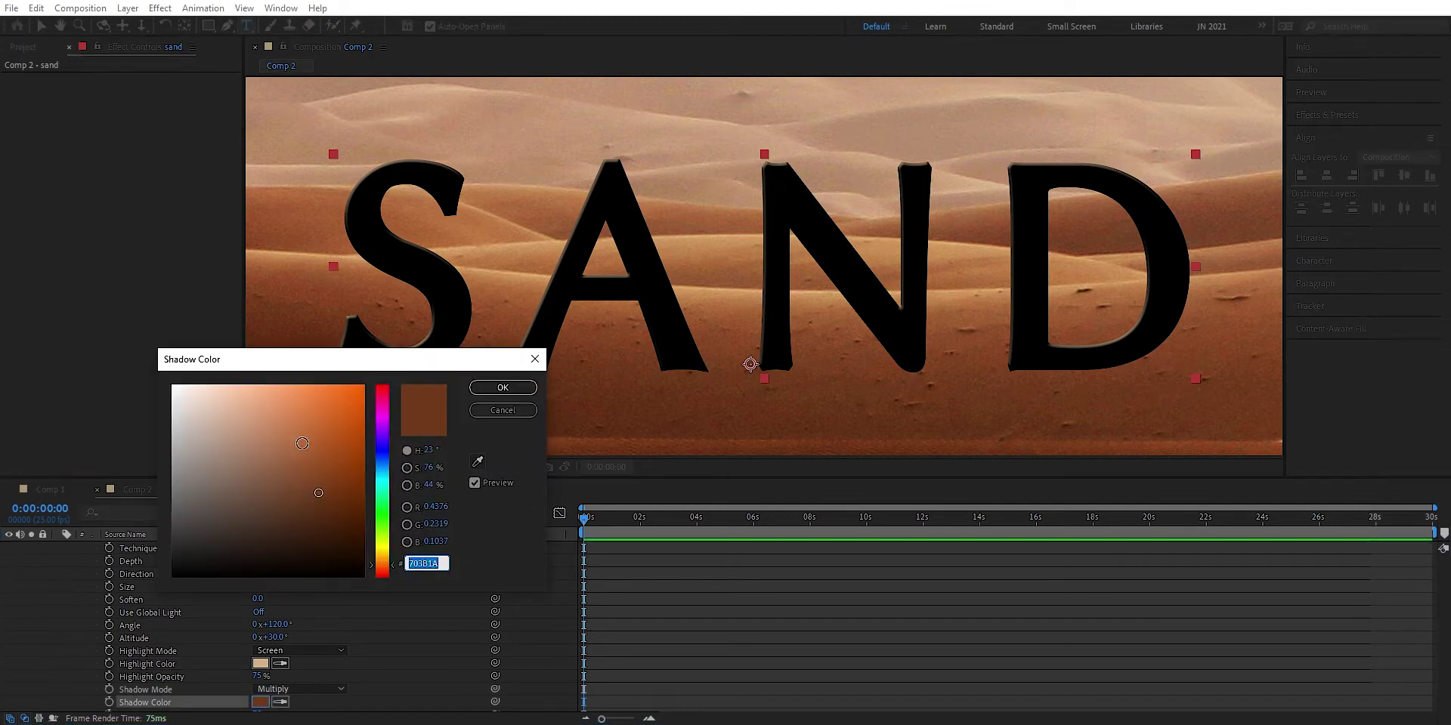
click(503, 388)
Set the bevel's highlight and shadow opacity to 100% and both their blending modes to Normal.
drag(257, 676, 342, 662)
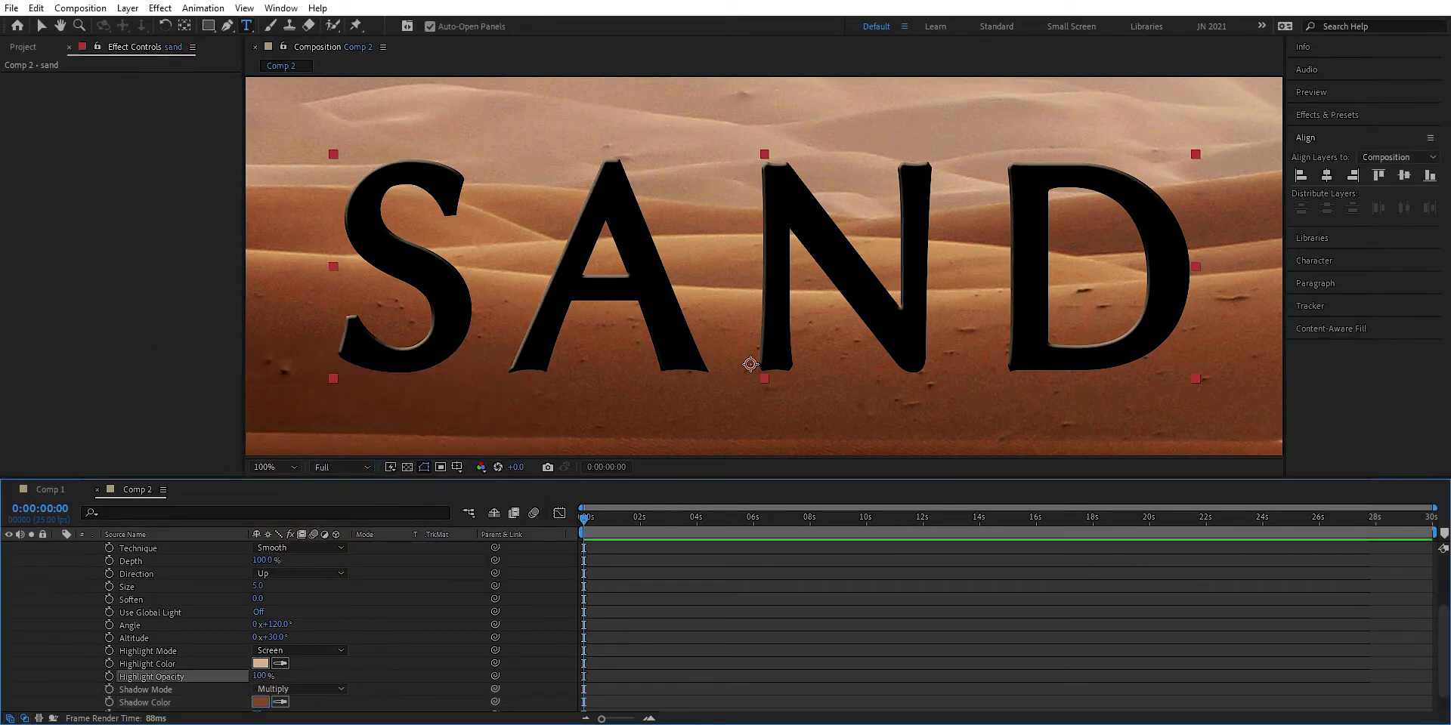
scroll(321, 659, down, 2)
drag(257, 692, 298, 689)
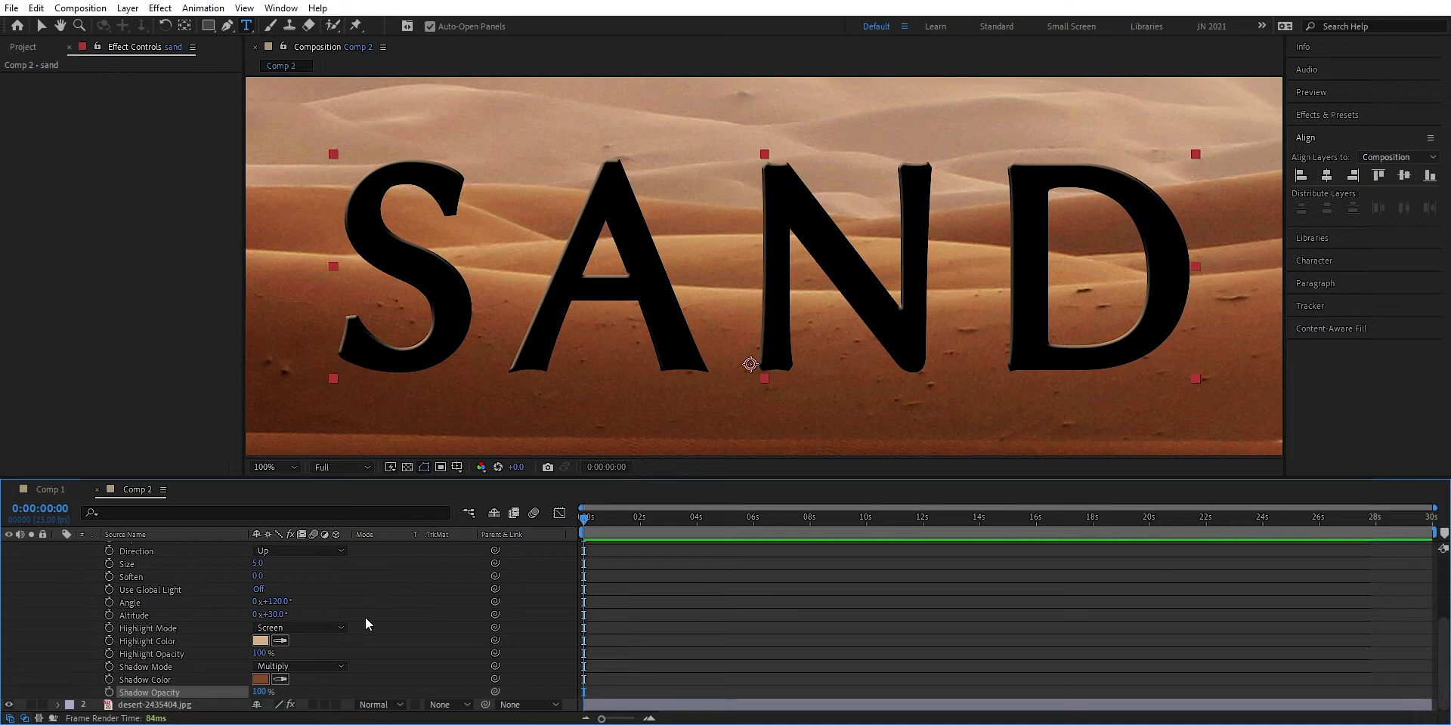
click(303, 628)
click(308, 149)
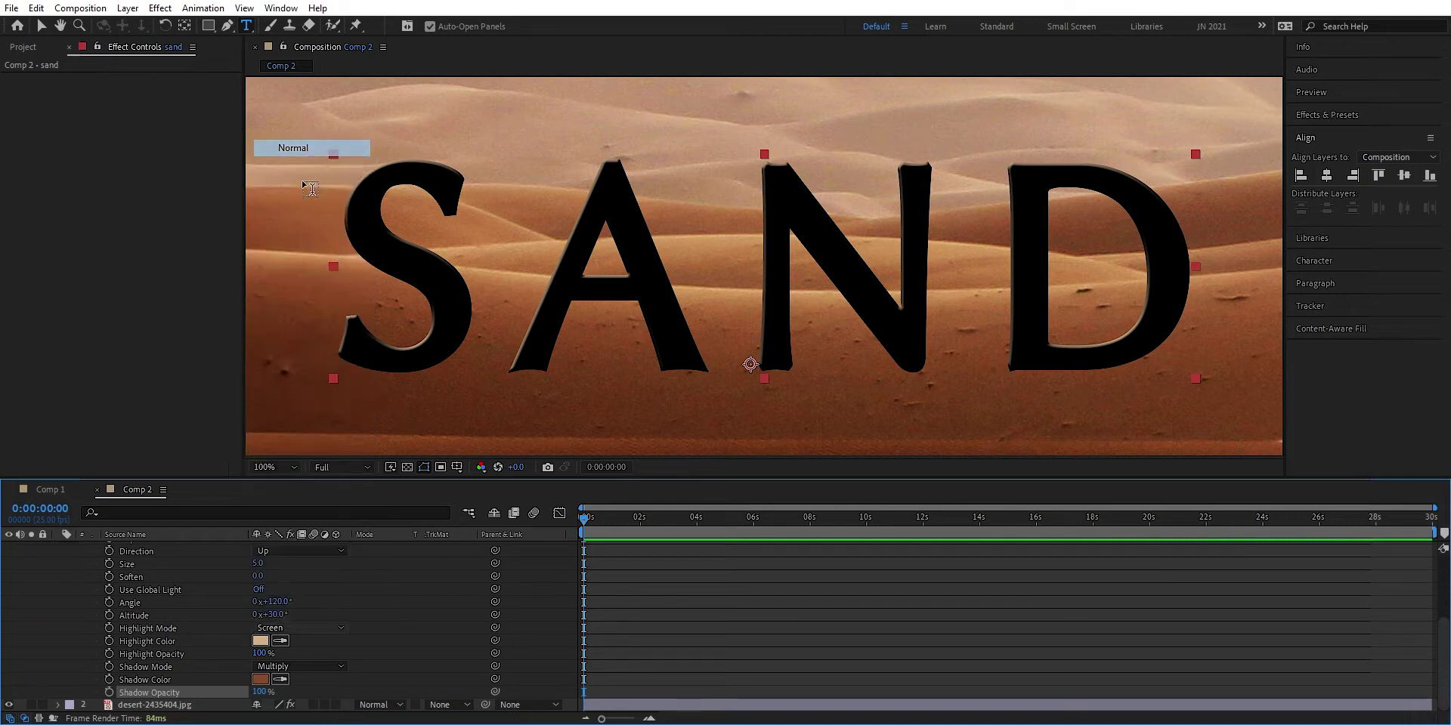
click(301, 667)
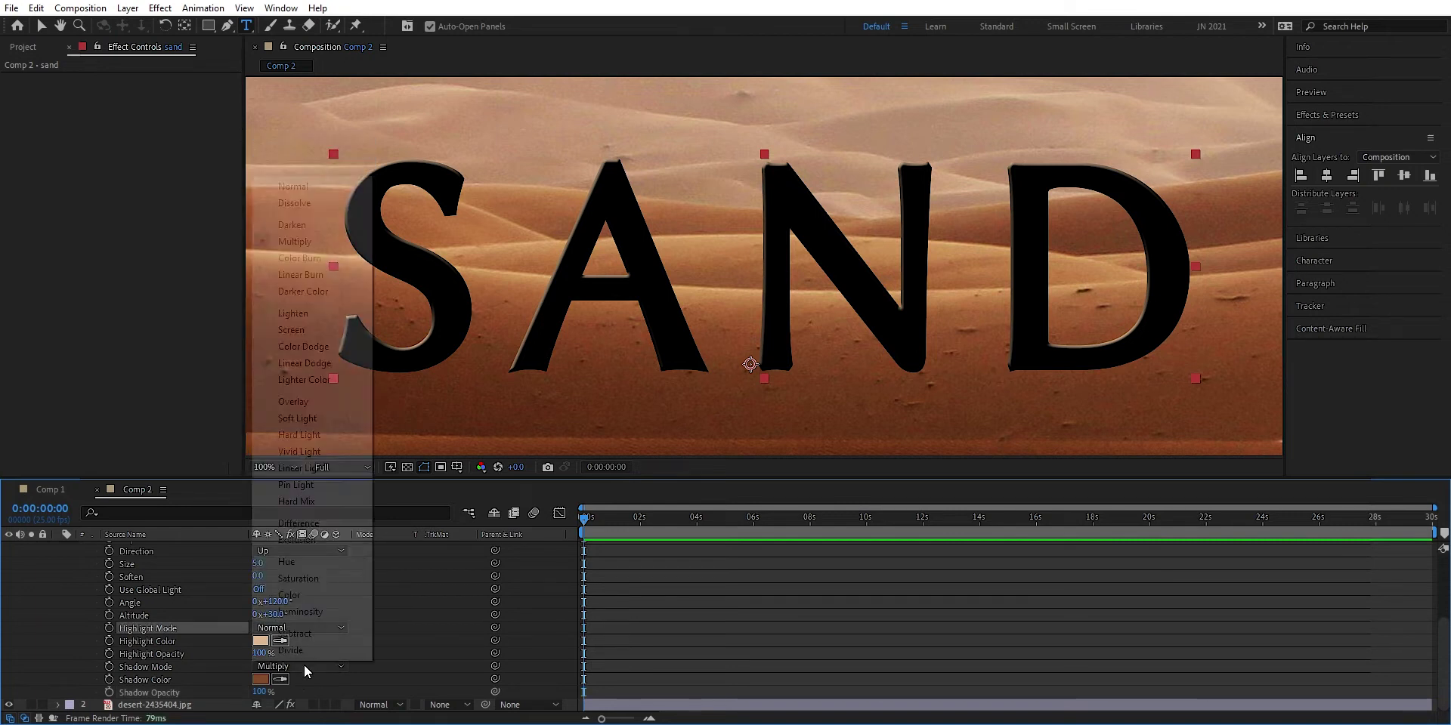
click(292, 187)
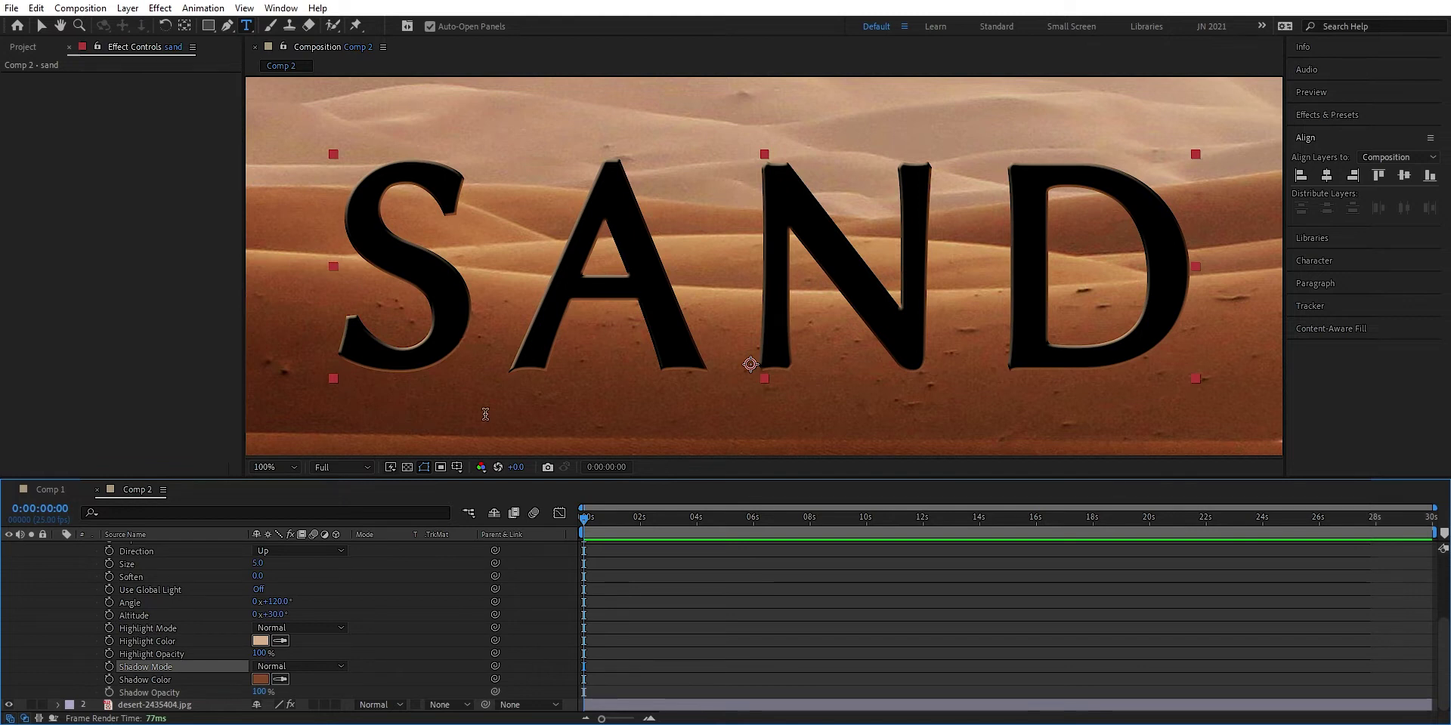
Set the bevel's angle to 50 degrees and its size to 6.
click(274, 602)
text(50)
key(Return)
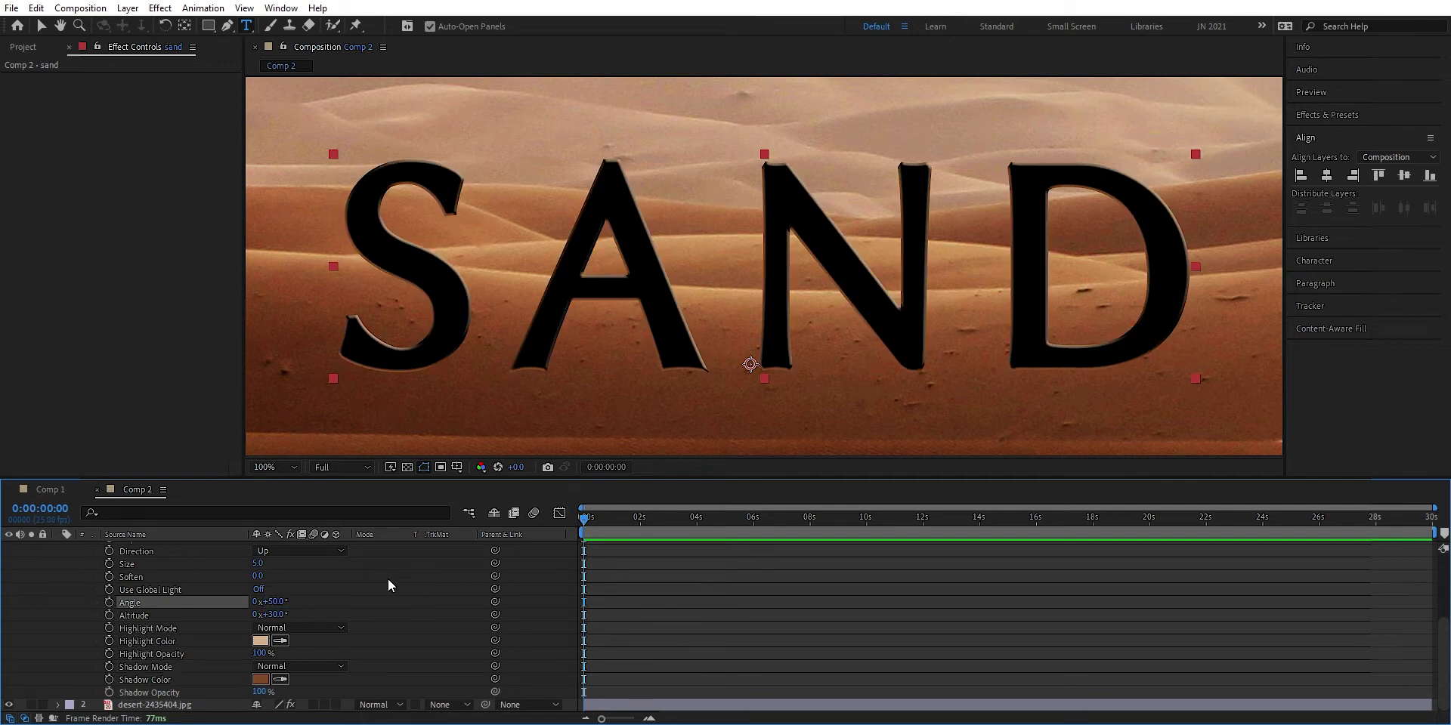
click(264, 563)
text(6)
key(Return)
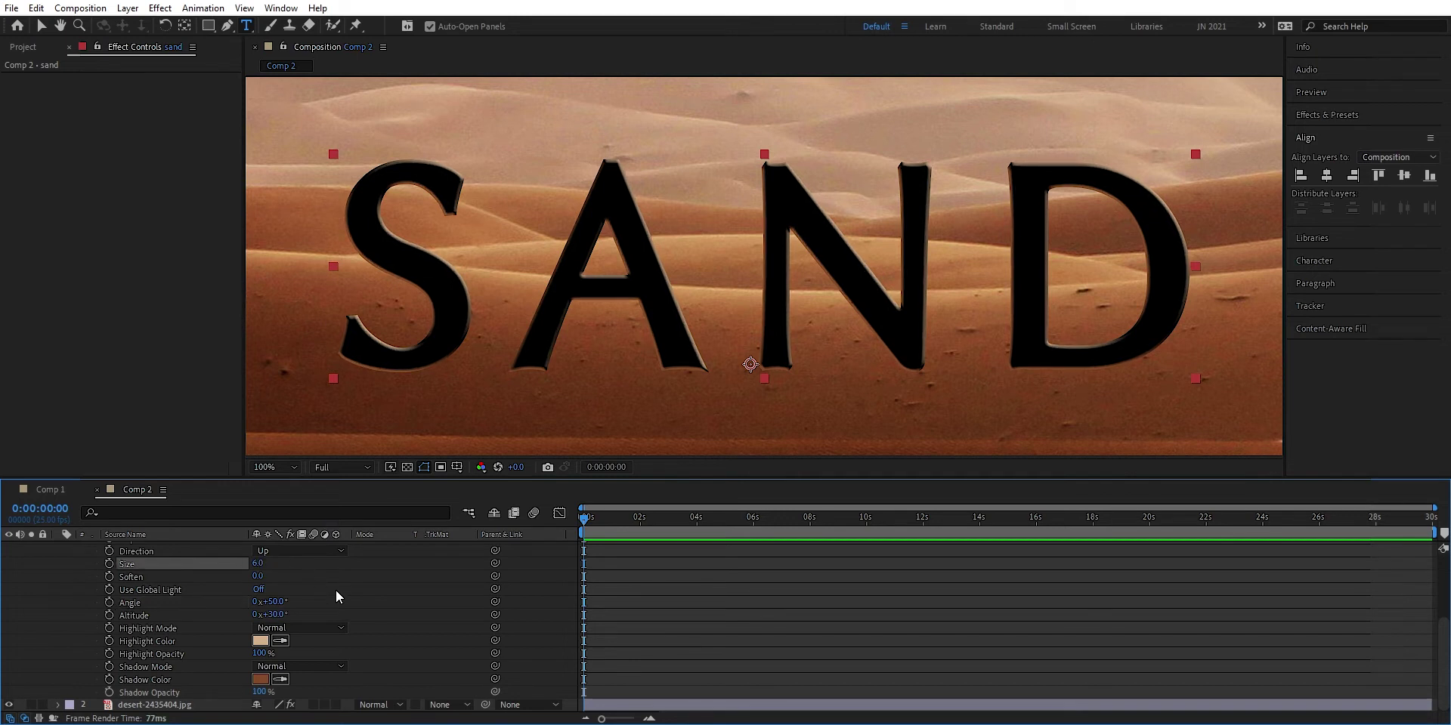
Change the bevel's technique to Chisel Hard.
scroll(344, 587, up, 1)
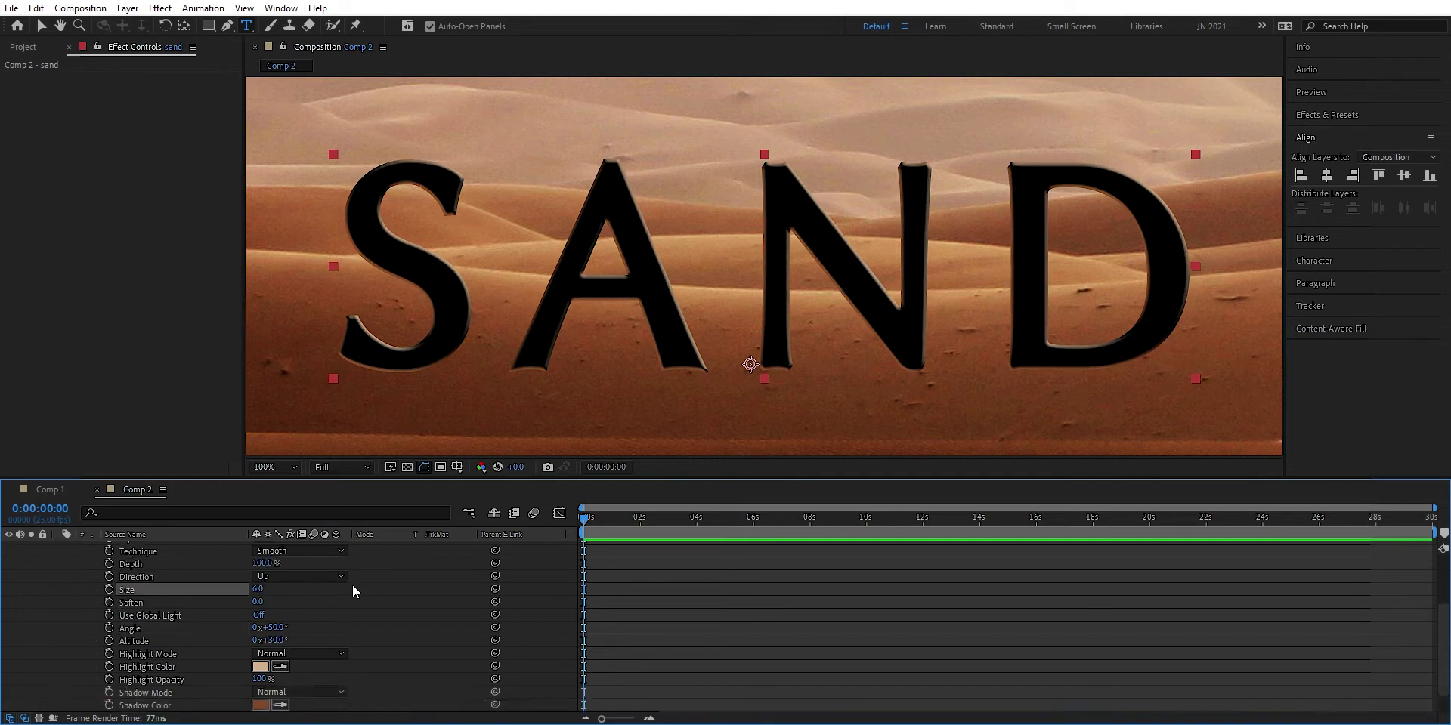
click(307, 555)
click(310, 586)
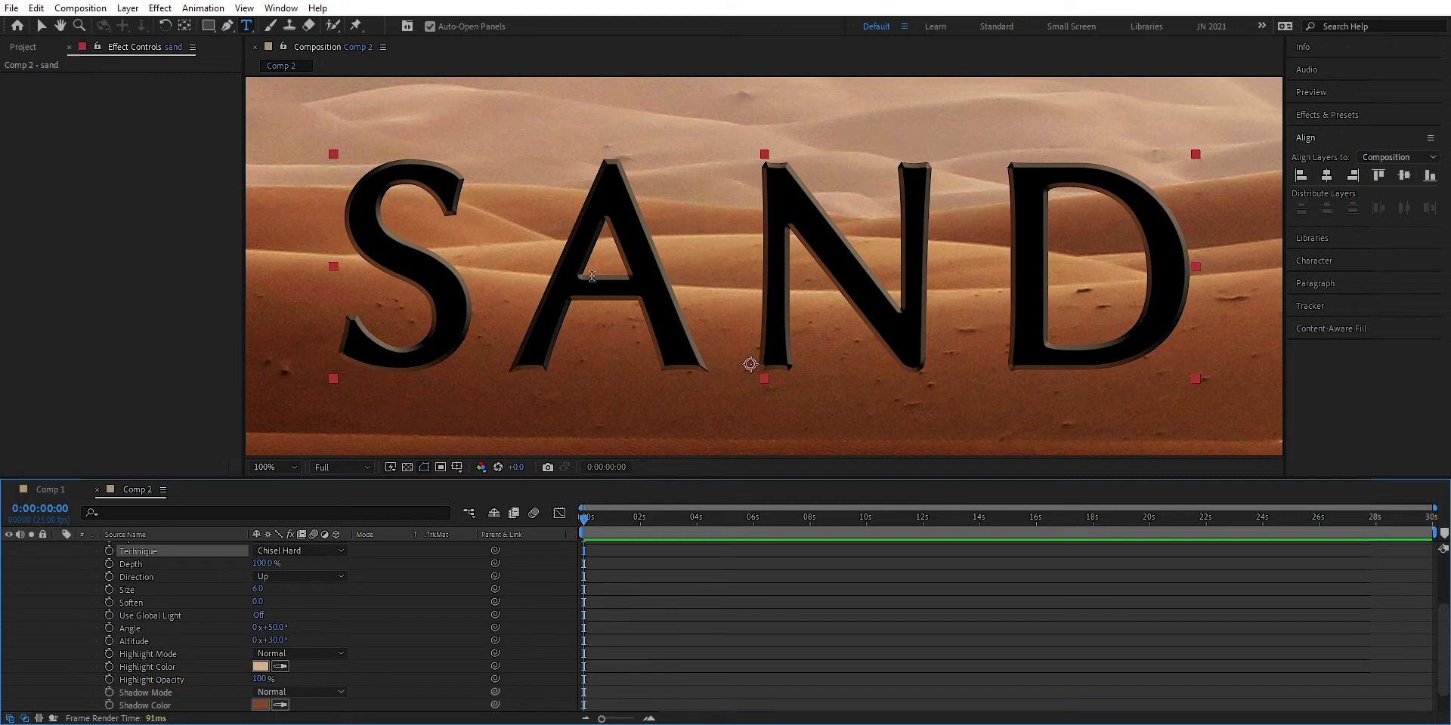
Lighten the bevel's highlight color to a pale cream, F4D5B5.
click(261, 667)
click(228, 404)
click(229, 404)
drag(226, 401, 223, 396)
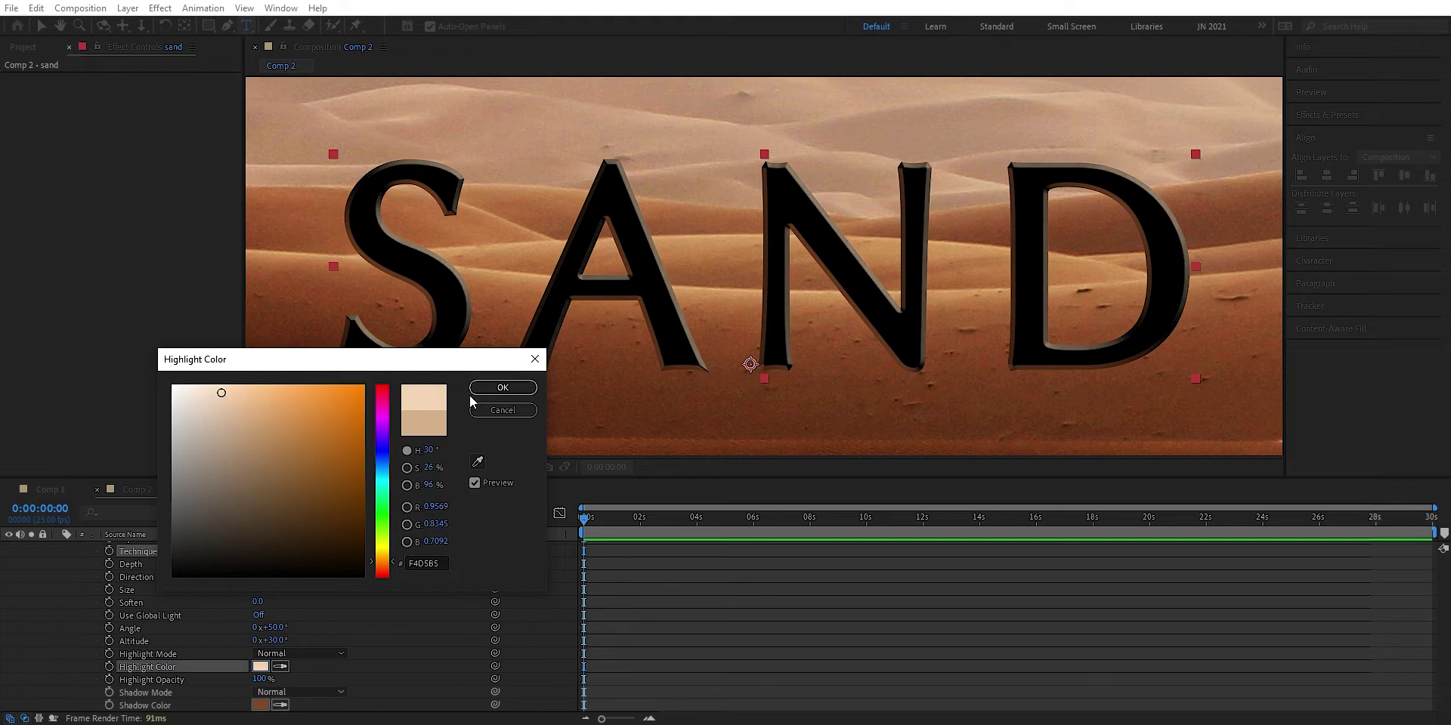
click(502, 387)
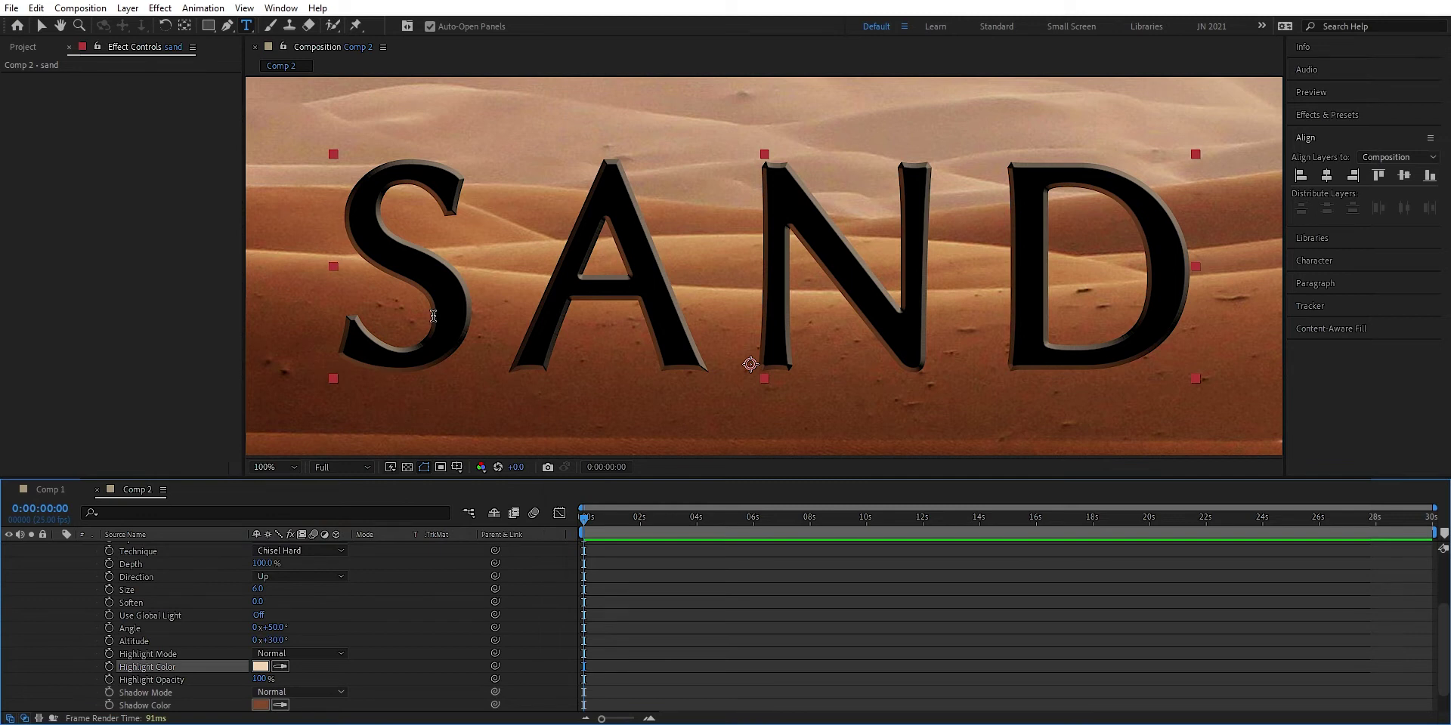
Lighten the bevel's shadow color to brown 935B38 and collapse the sand layer's properties.
click(260, 705)
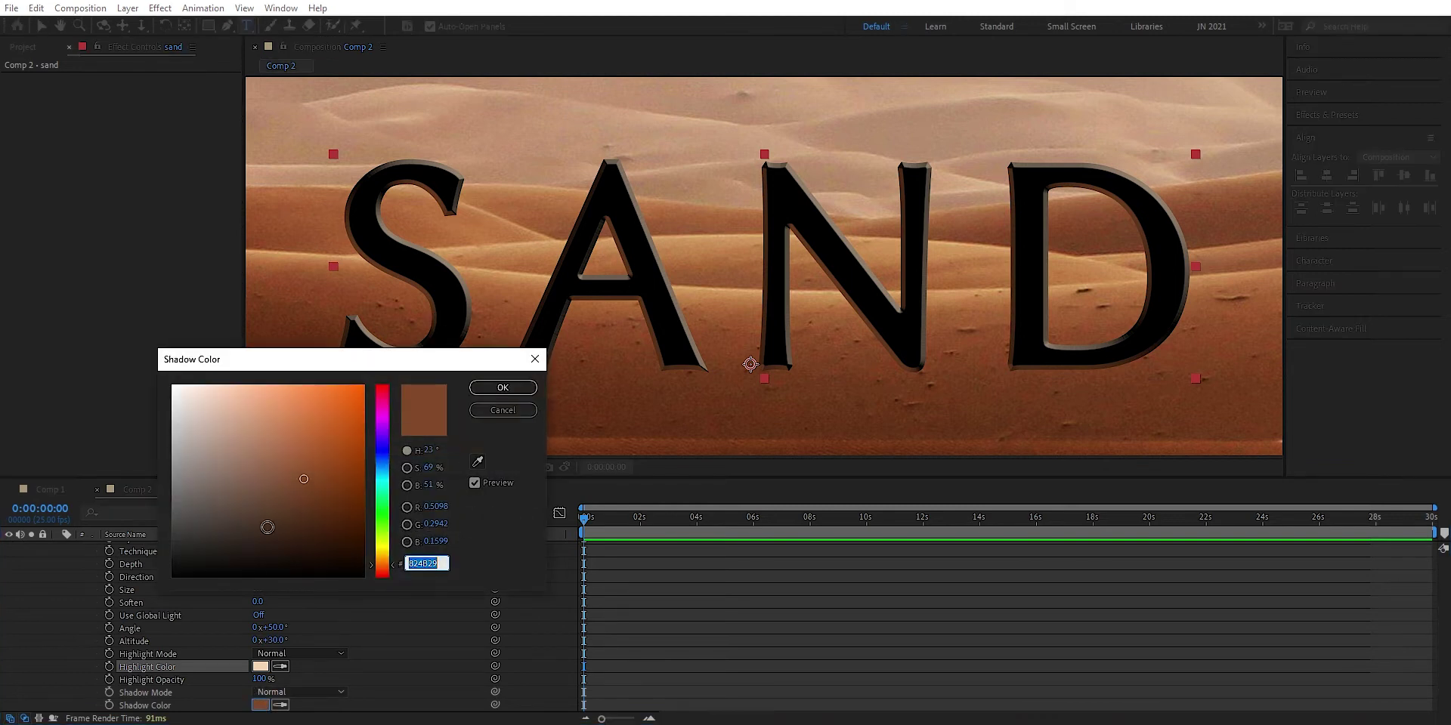
click(291, 467)
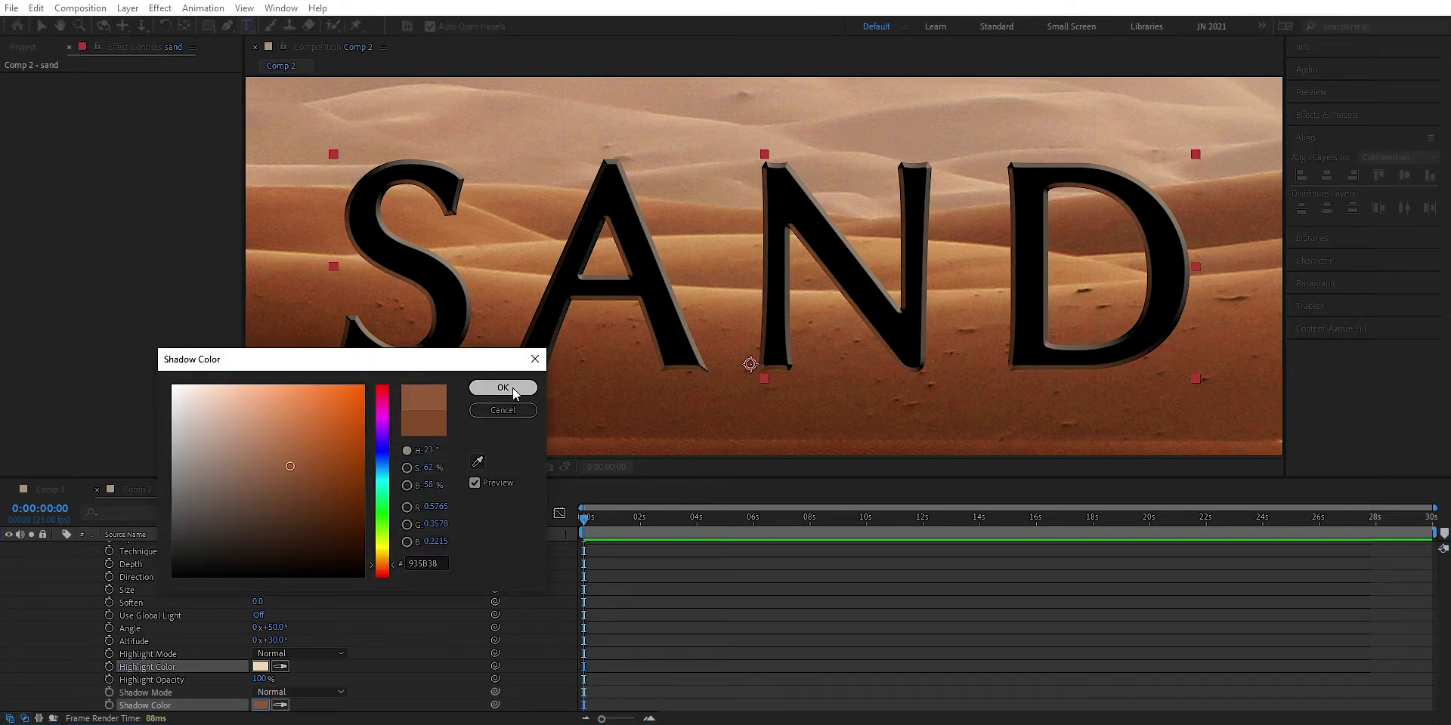
click(503, 388)
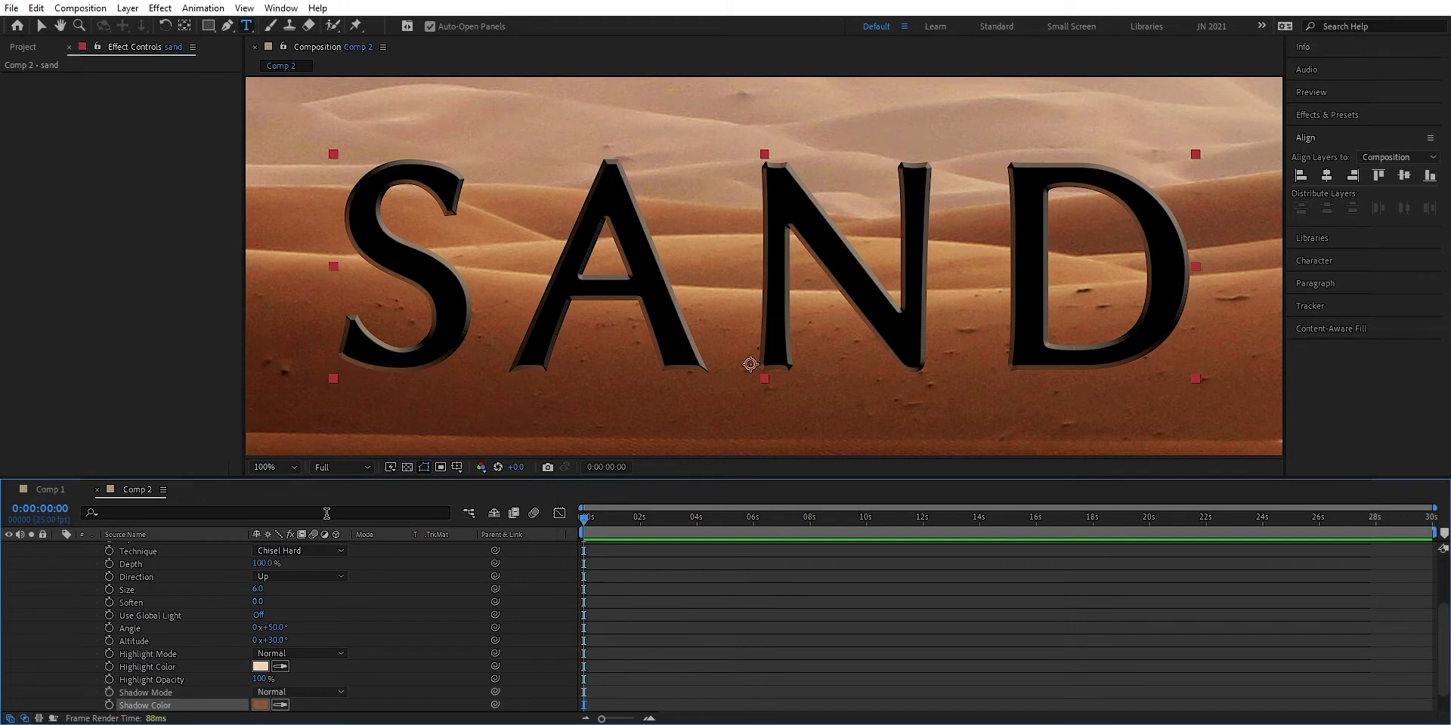
scroll(306, 435, down, 2)
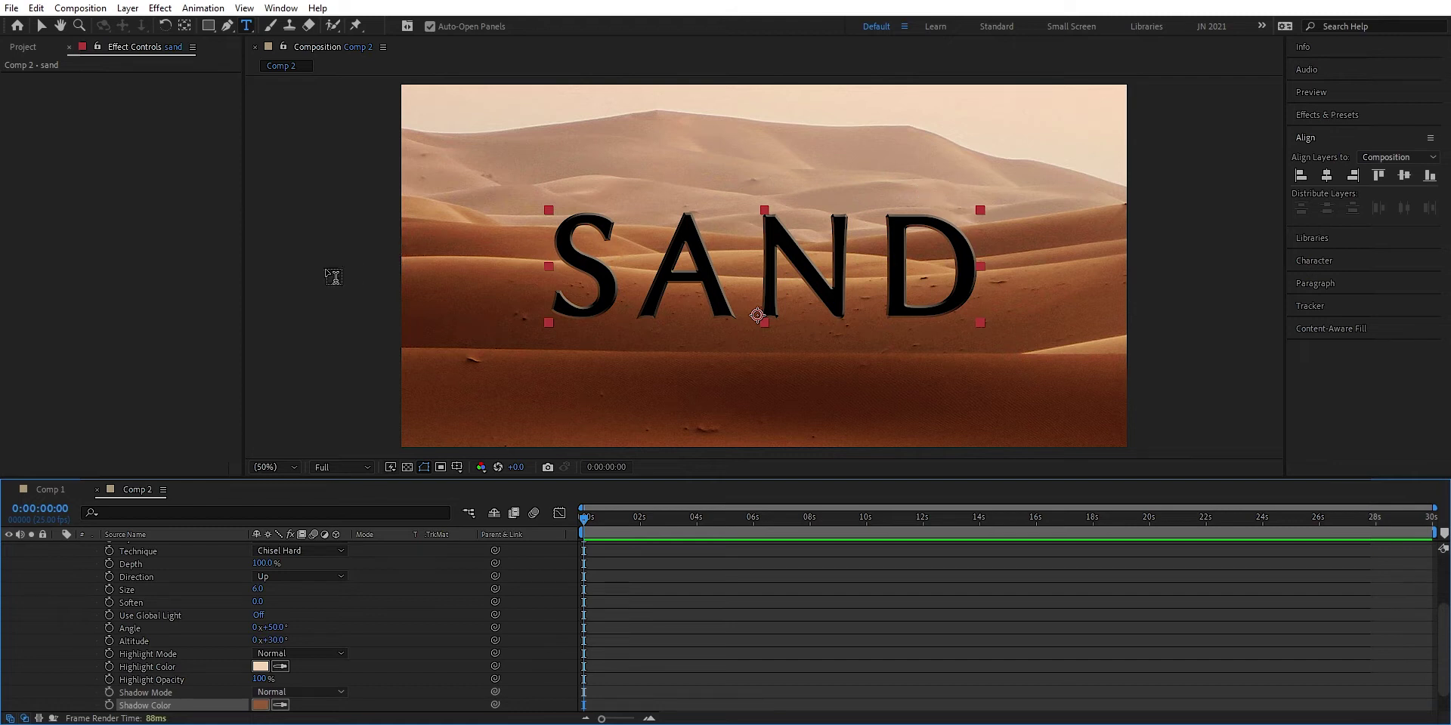
scroll(102, 565, up, 3)
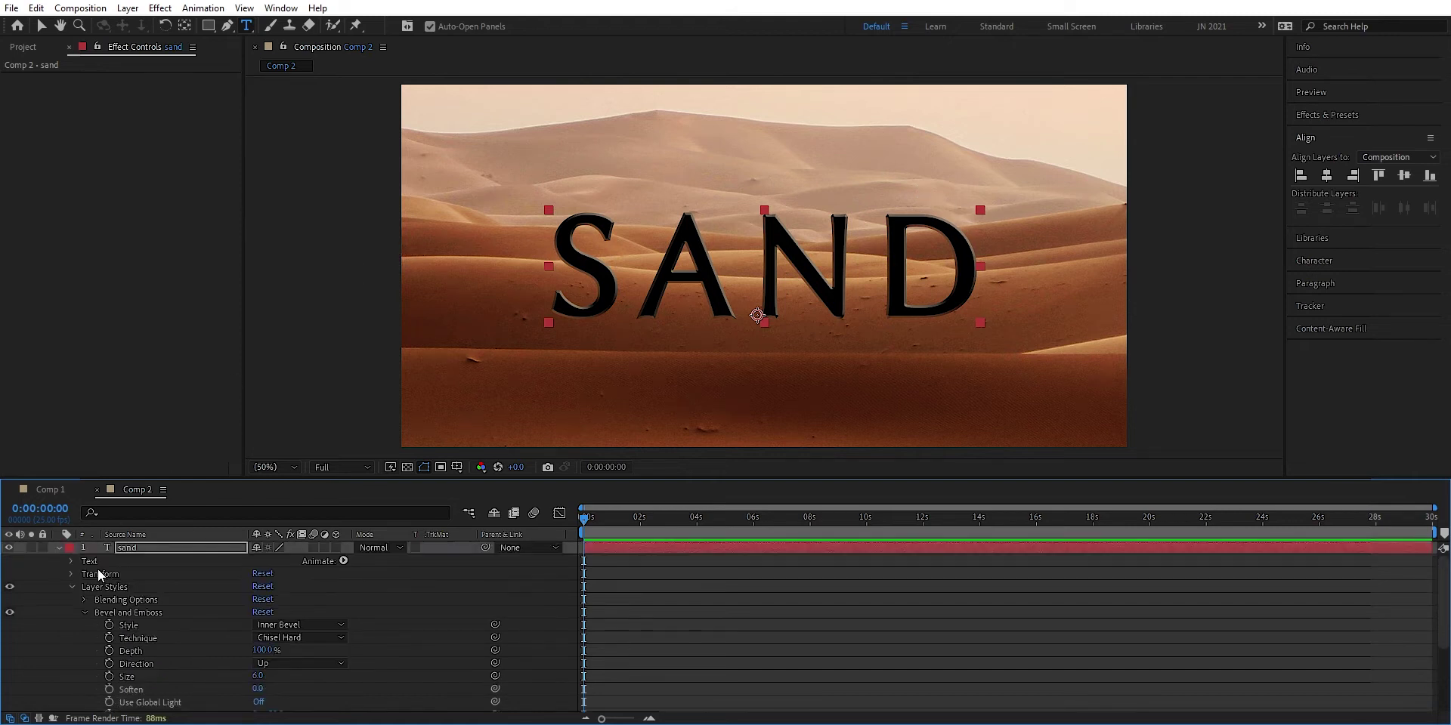
click(58, 548)
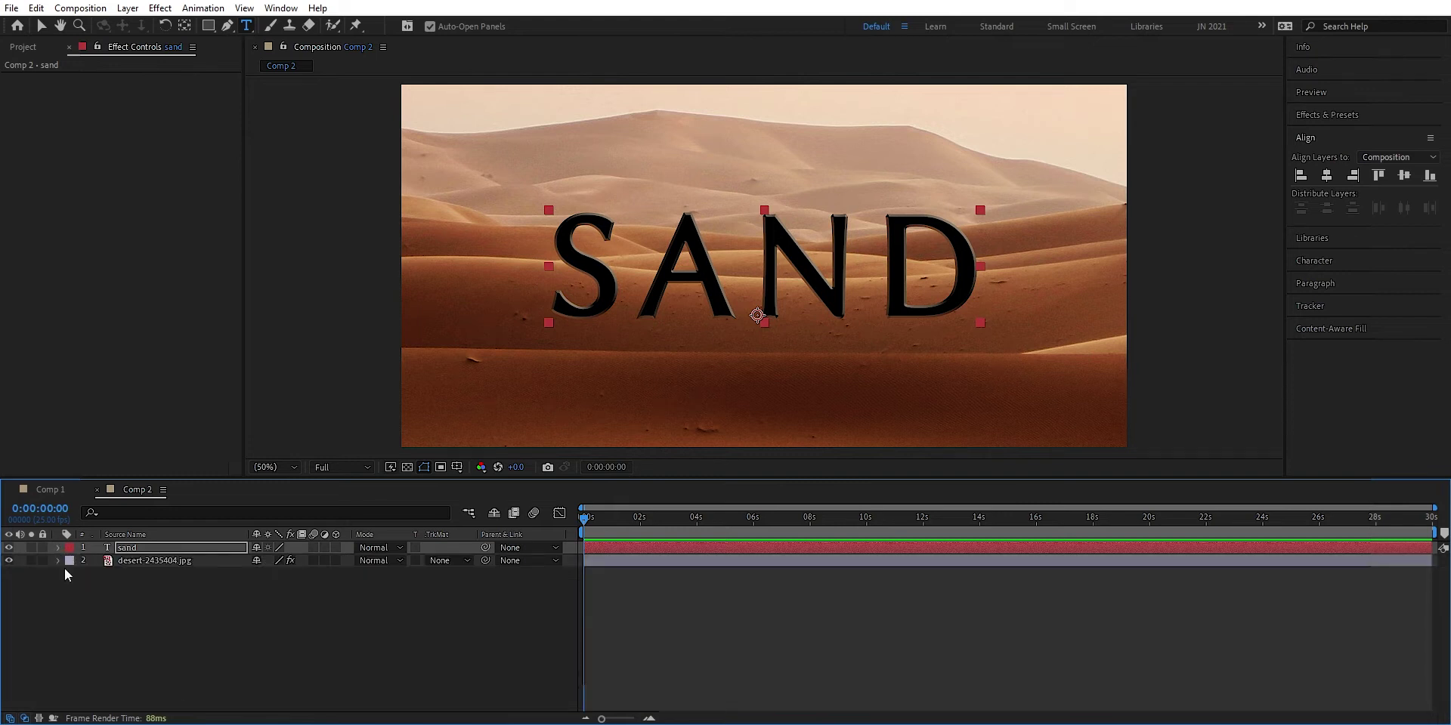
click(161, 600)
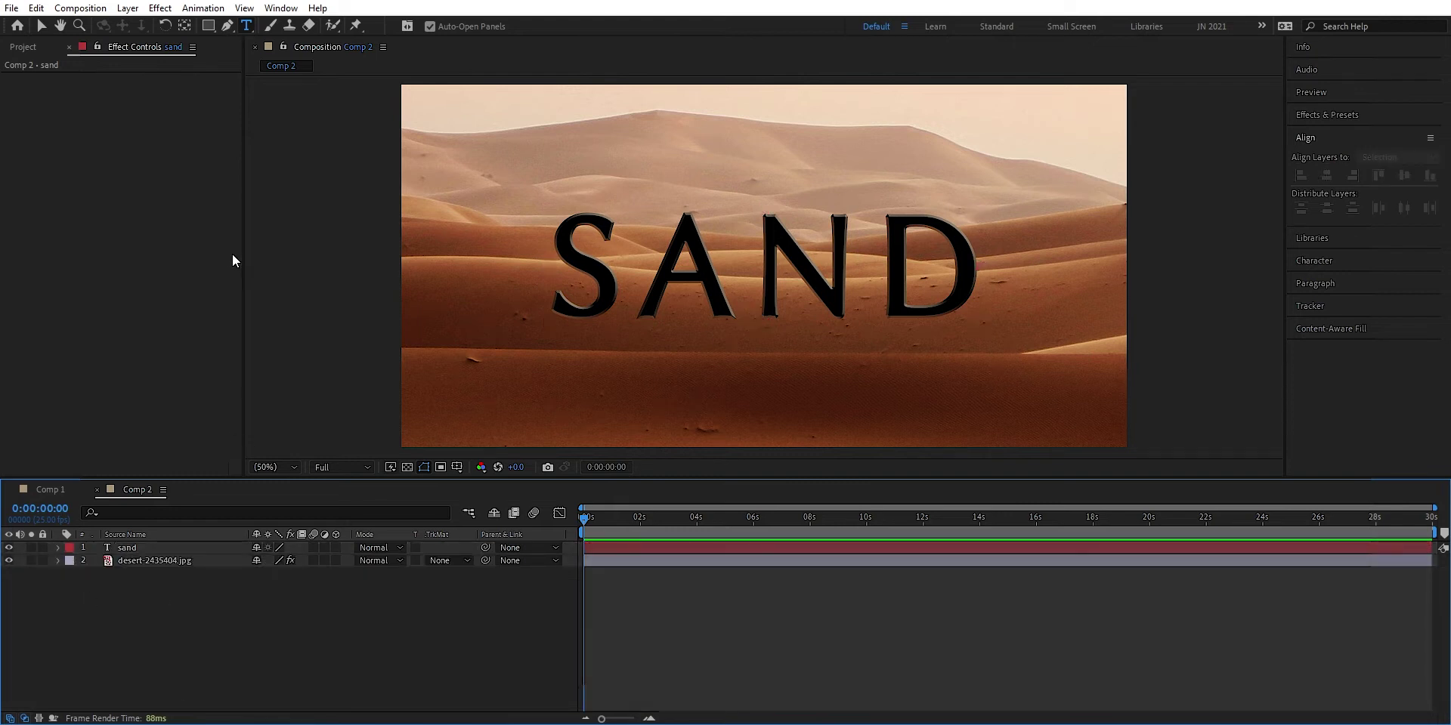
Pre-compose the sand text layer into a new composition named "text comp 1".
click(130, 550)
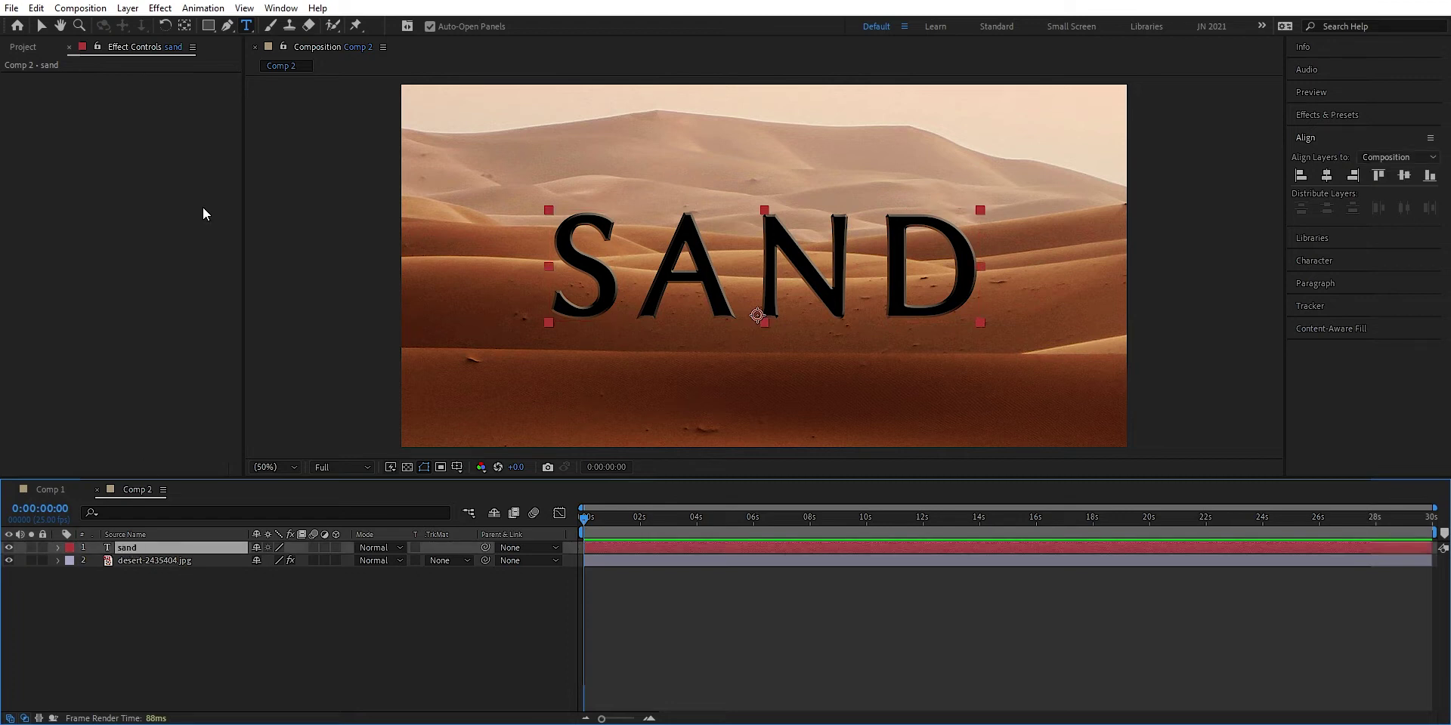
click(128, 8)
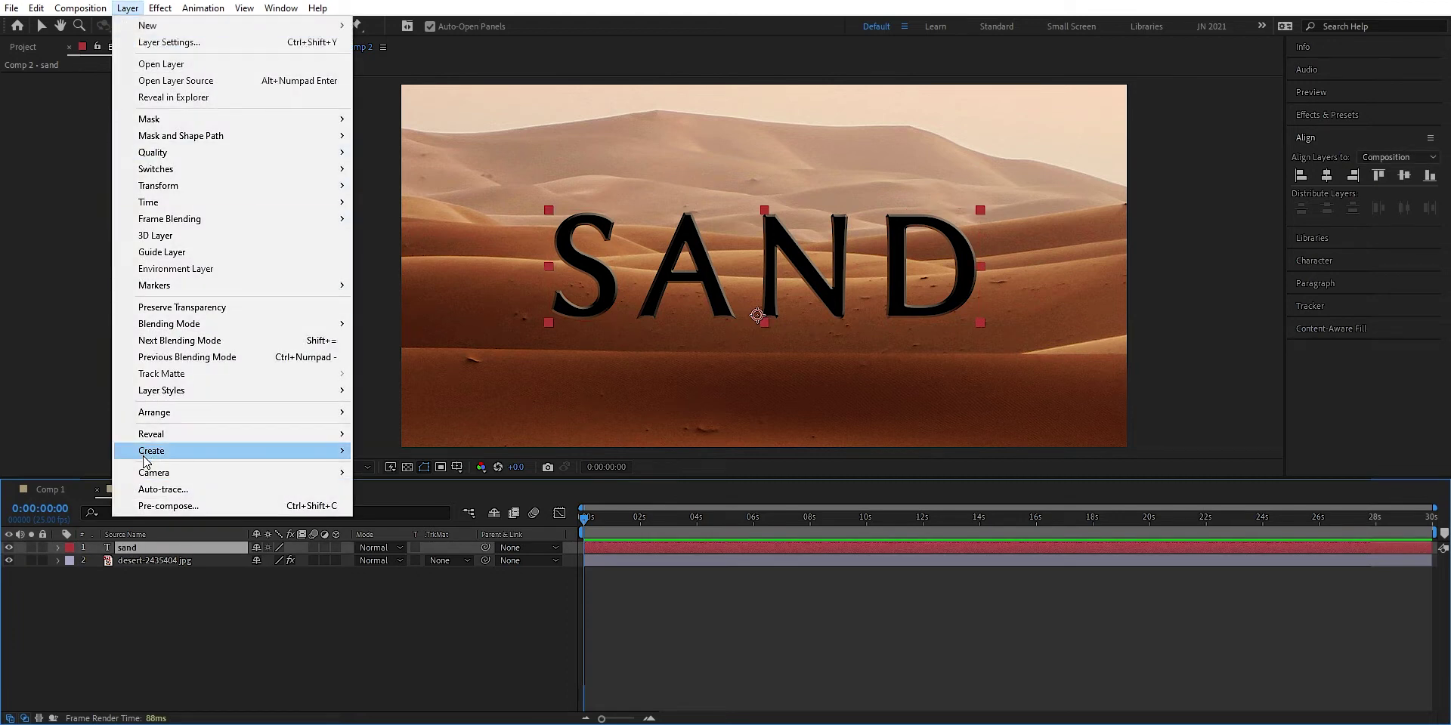
click(155, 505)
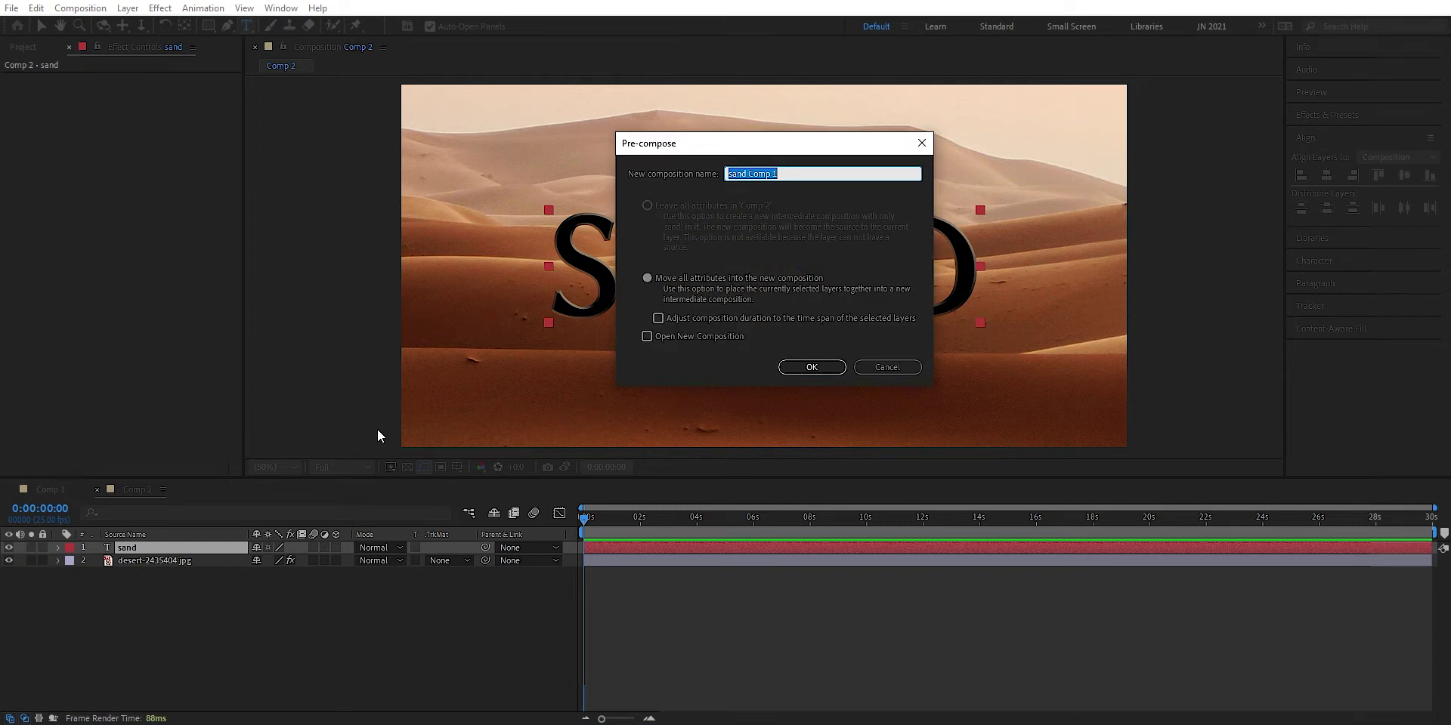
text(text)
click(810, 370)
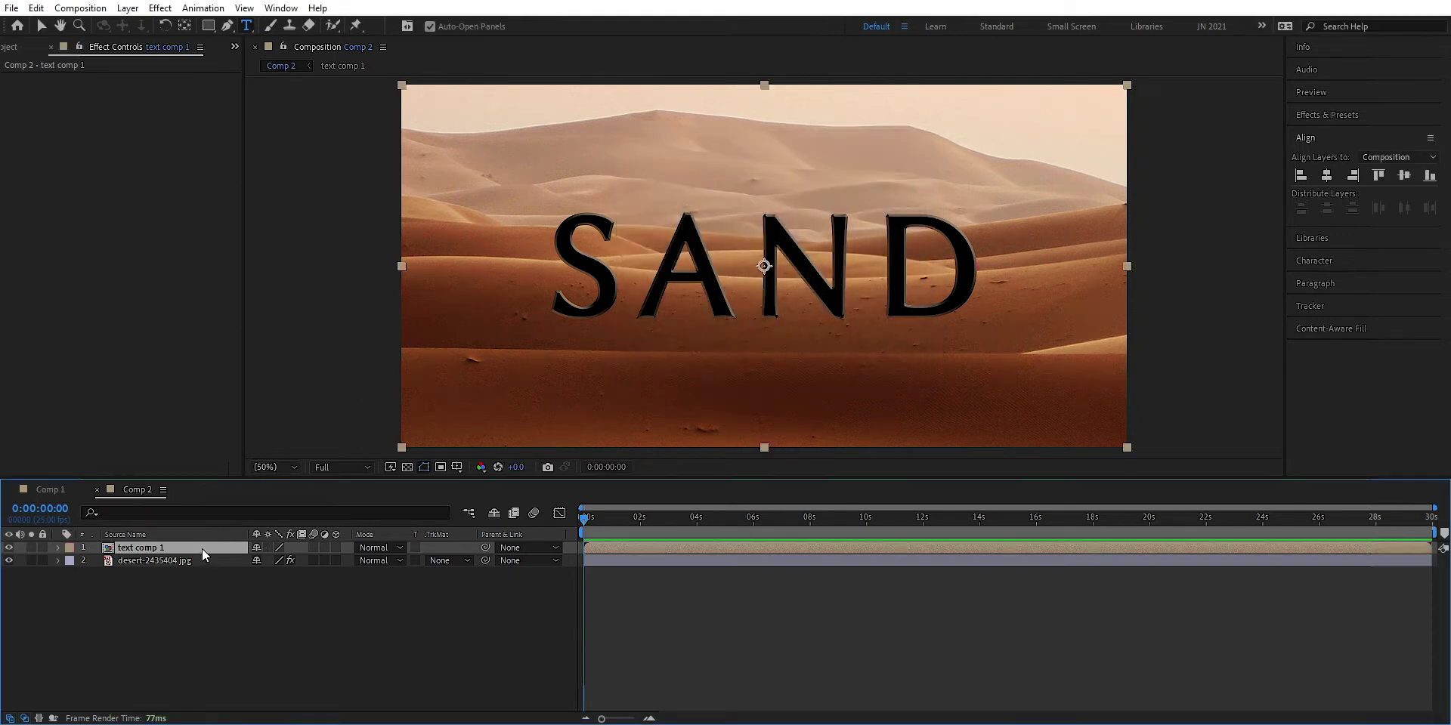
Duplicate the text comp 1 layer and rename the upper copy "text comp 2".
key(ctrl+d)
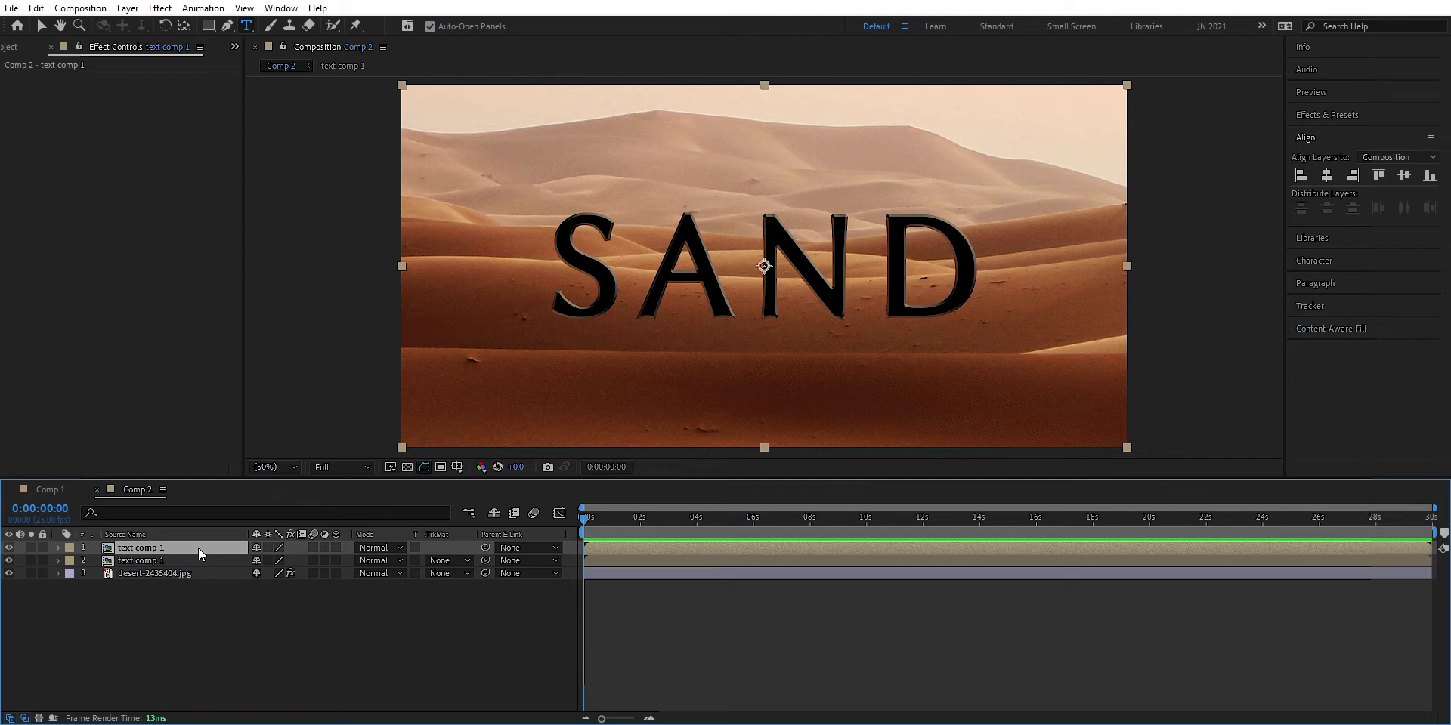
key(Return)
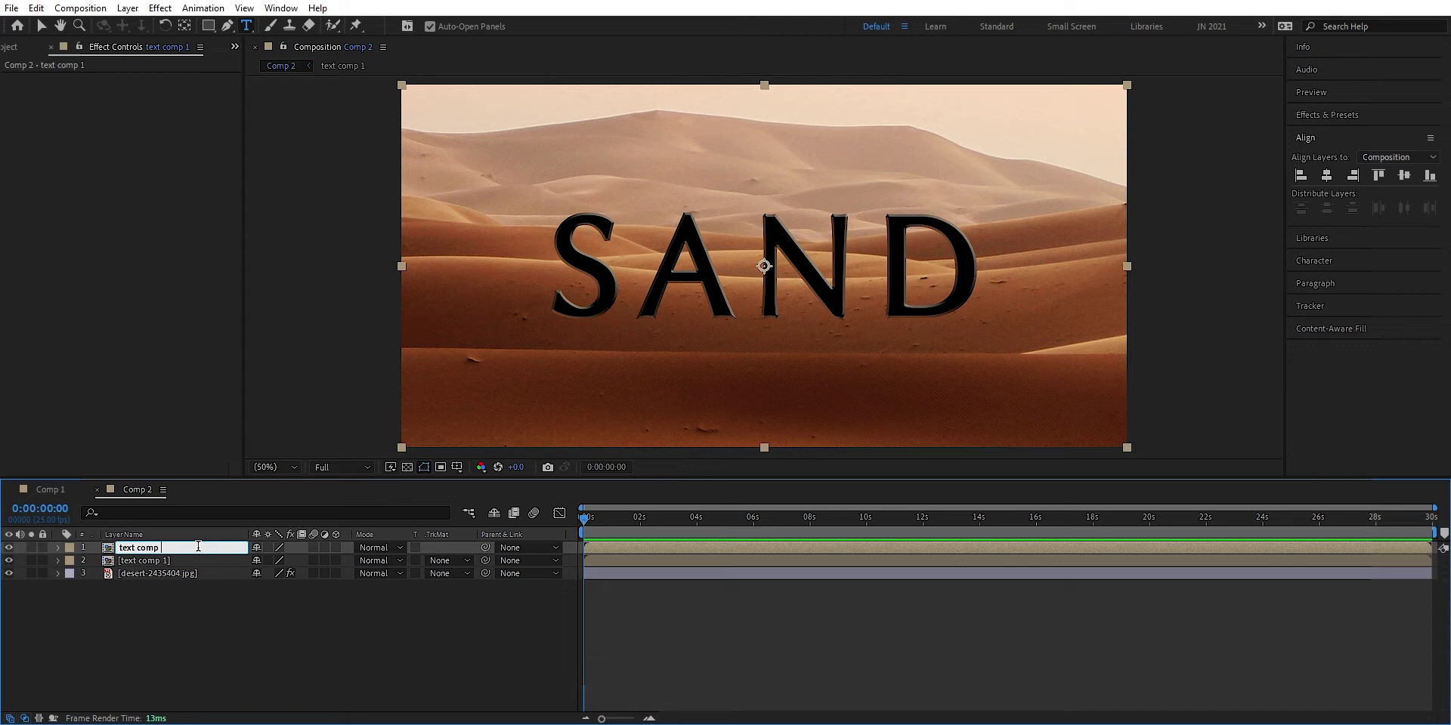
key(Return)
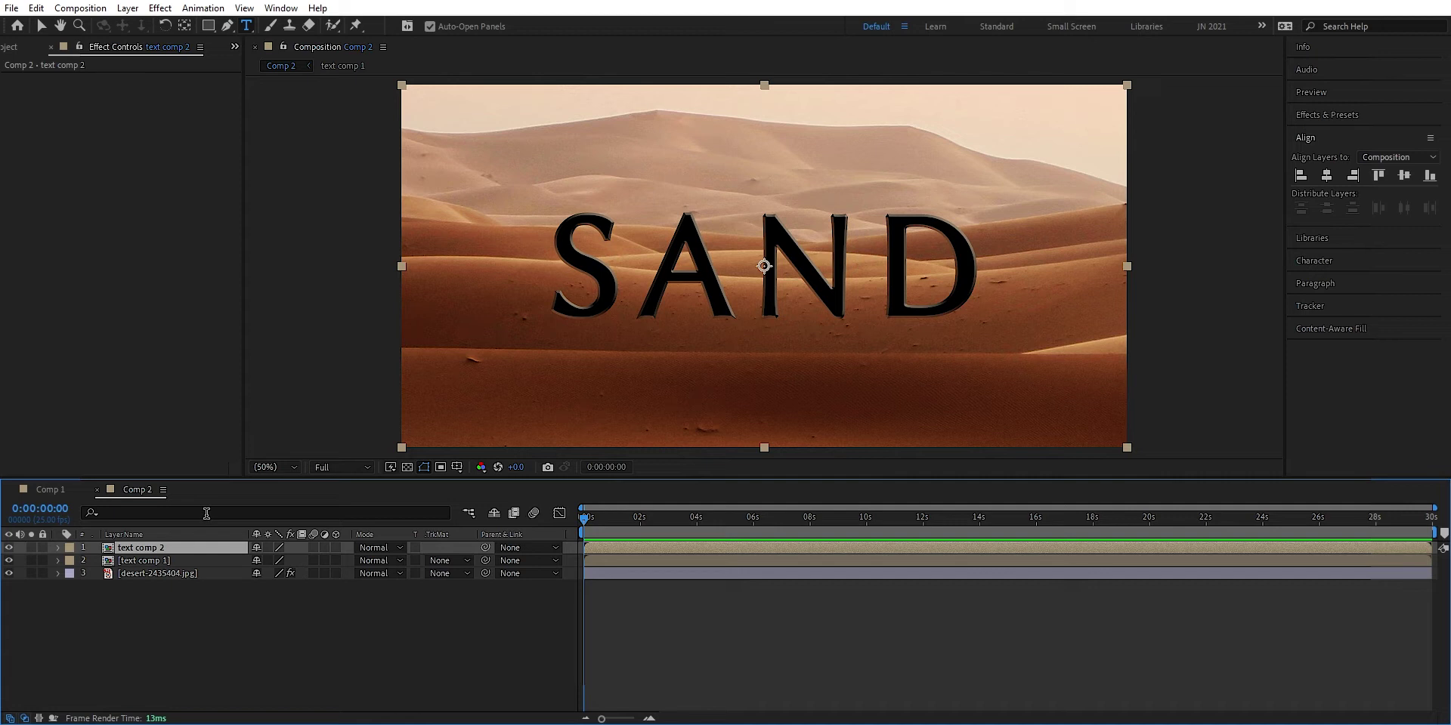
click(189, 560)
Find the CC Particle Systems II effect and apply it to the text comp 2 layer.
click(196, 552)
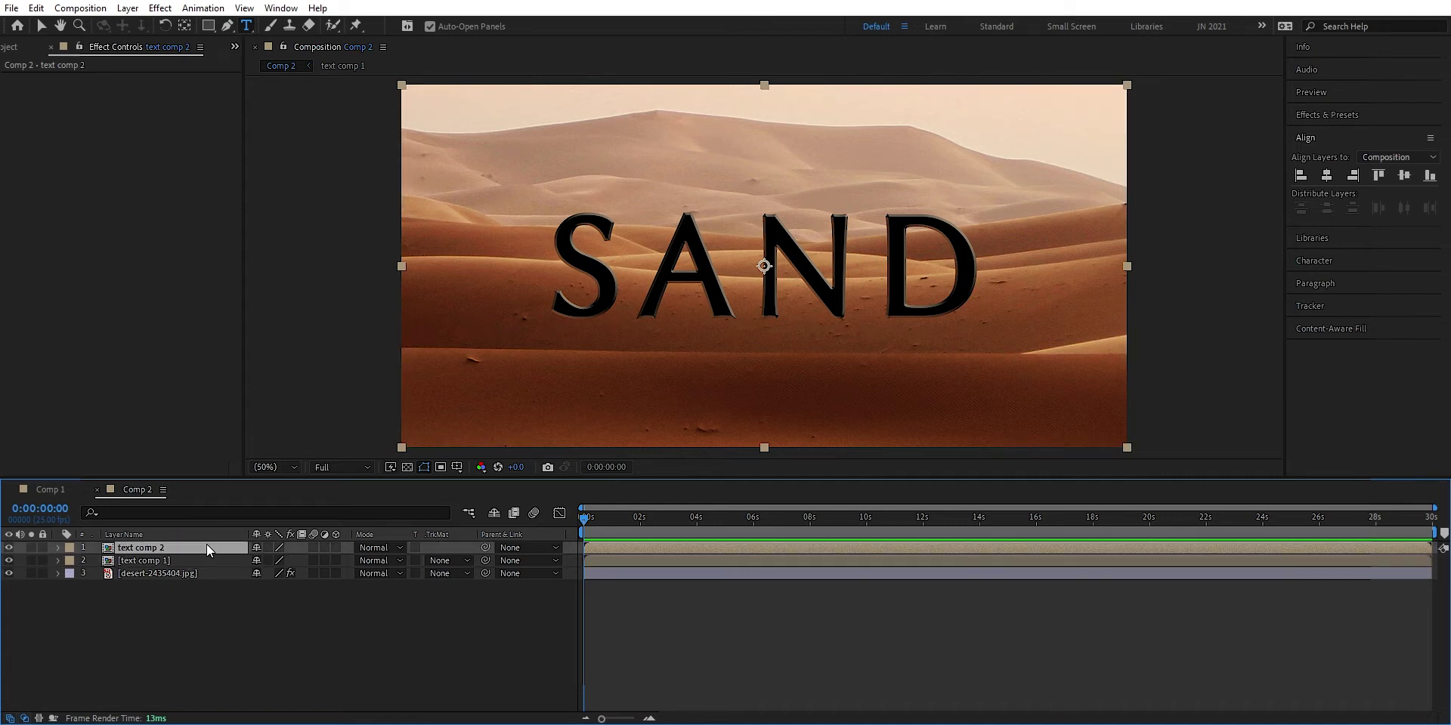
click(1344, 115)
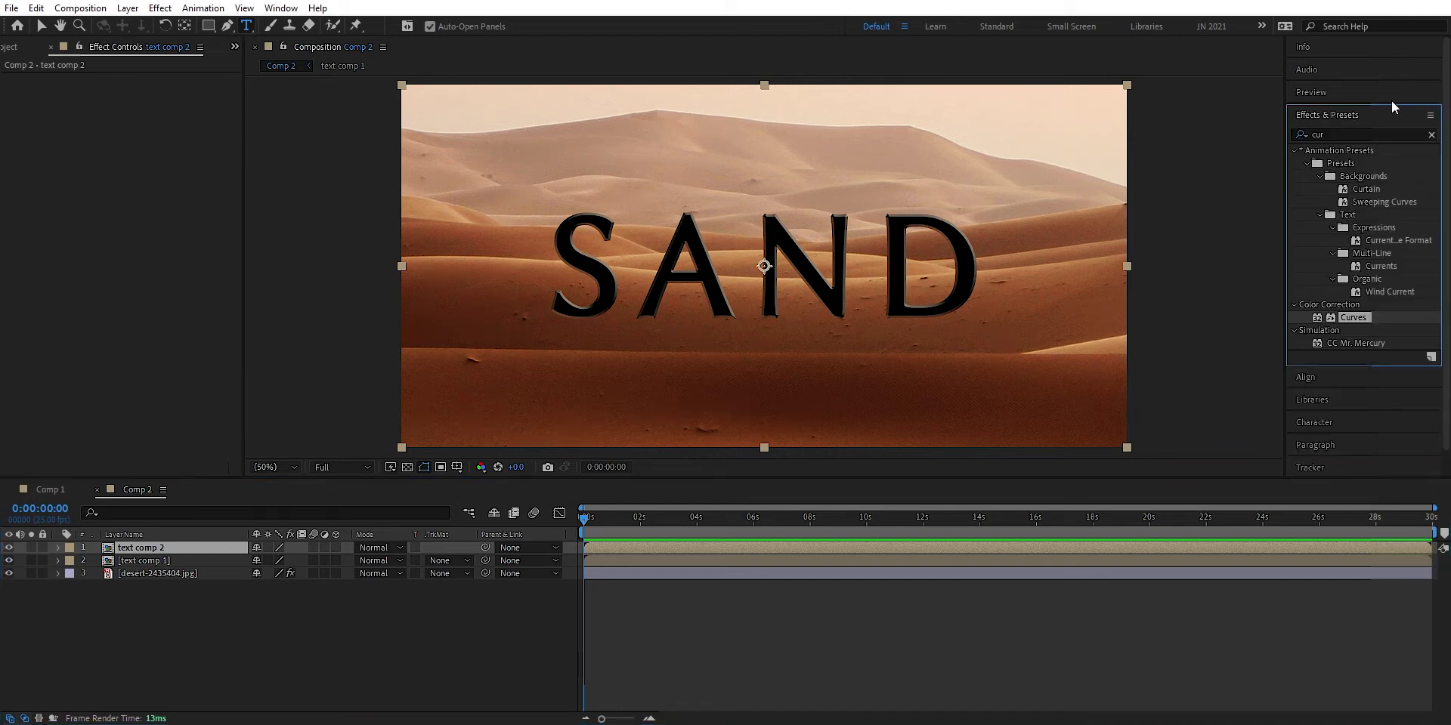
click(1431, 137)
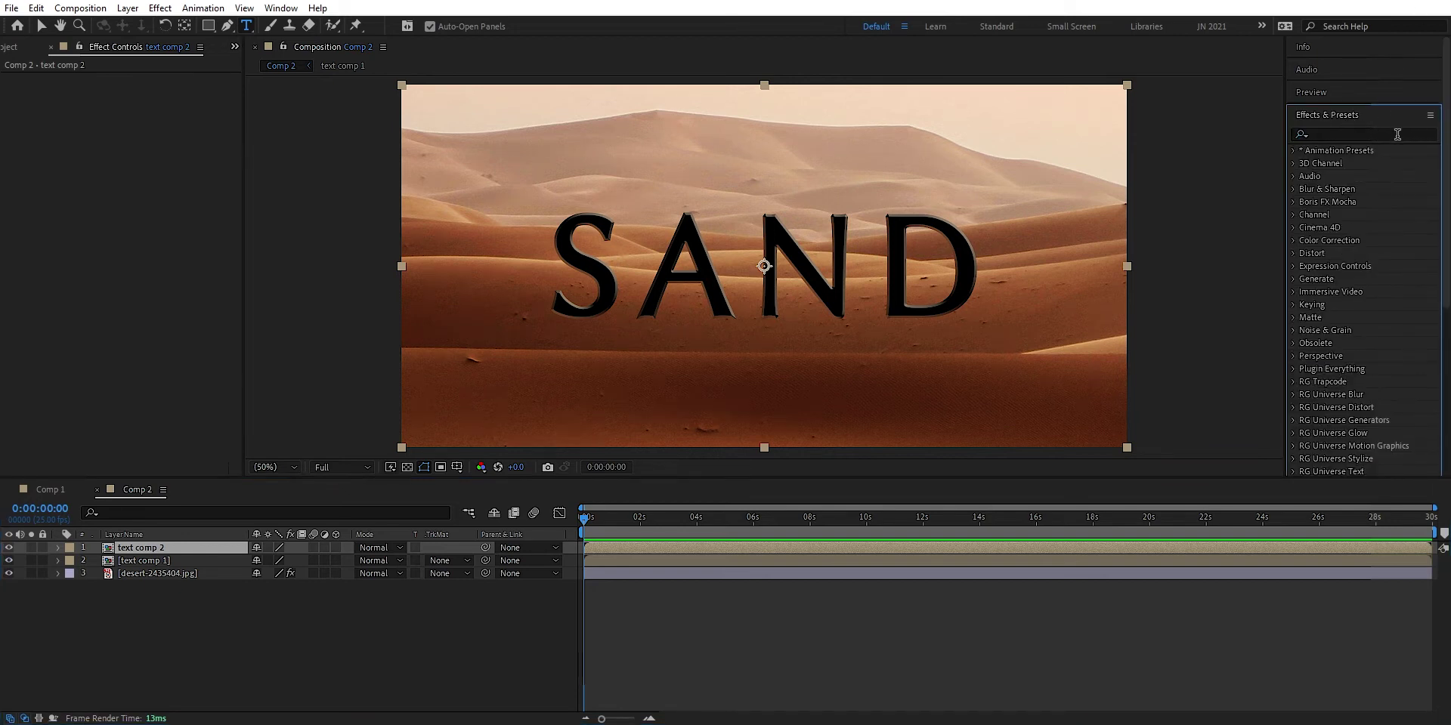
click(1397, 134)
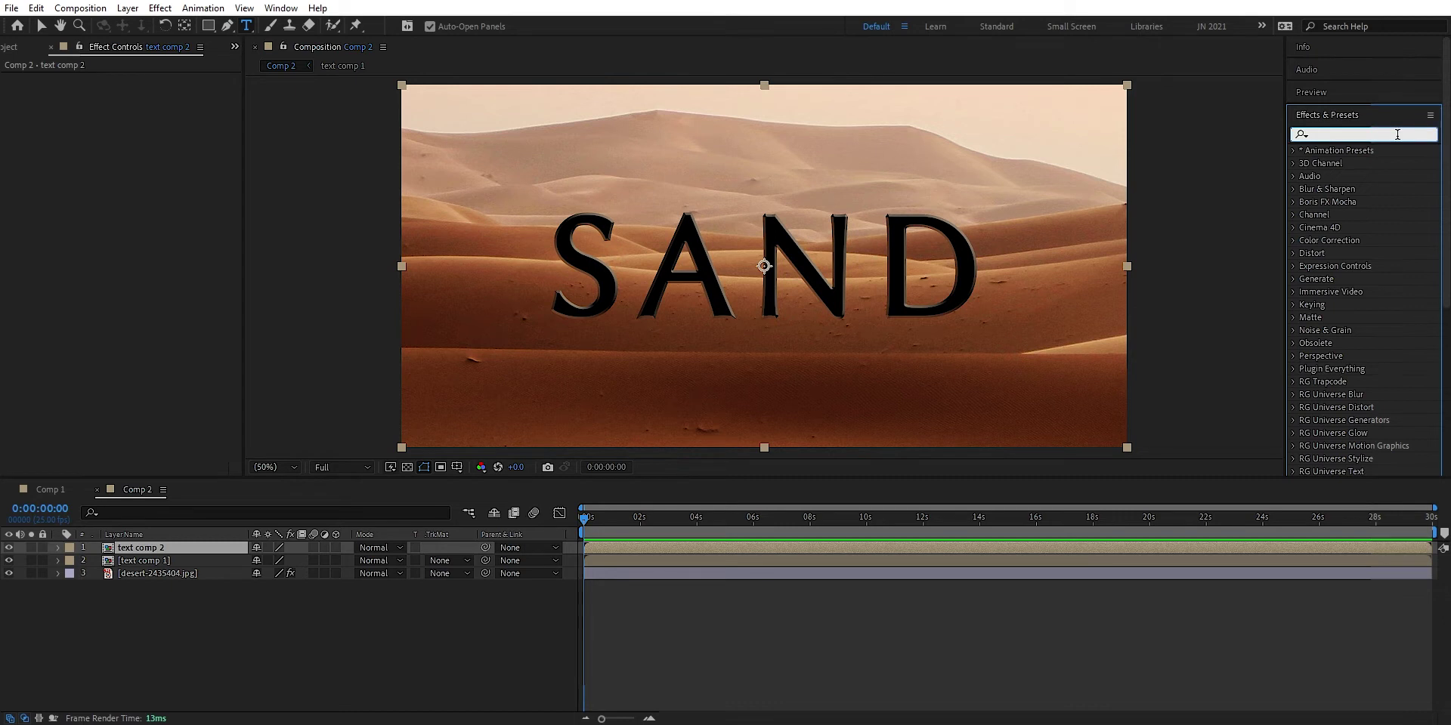
text(part)
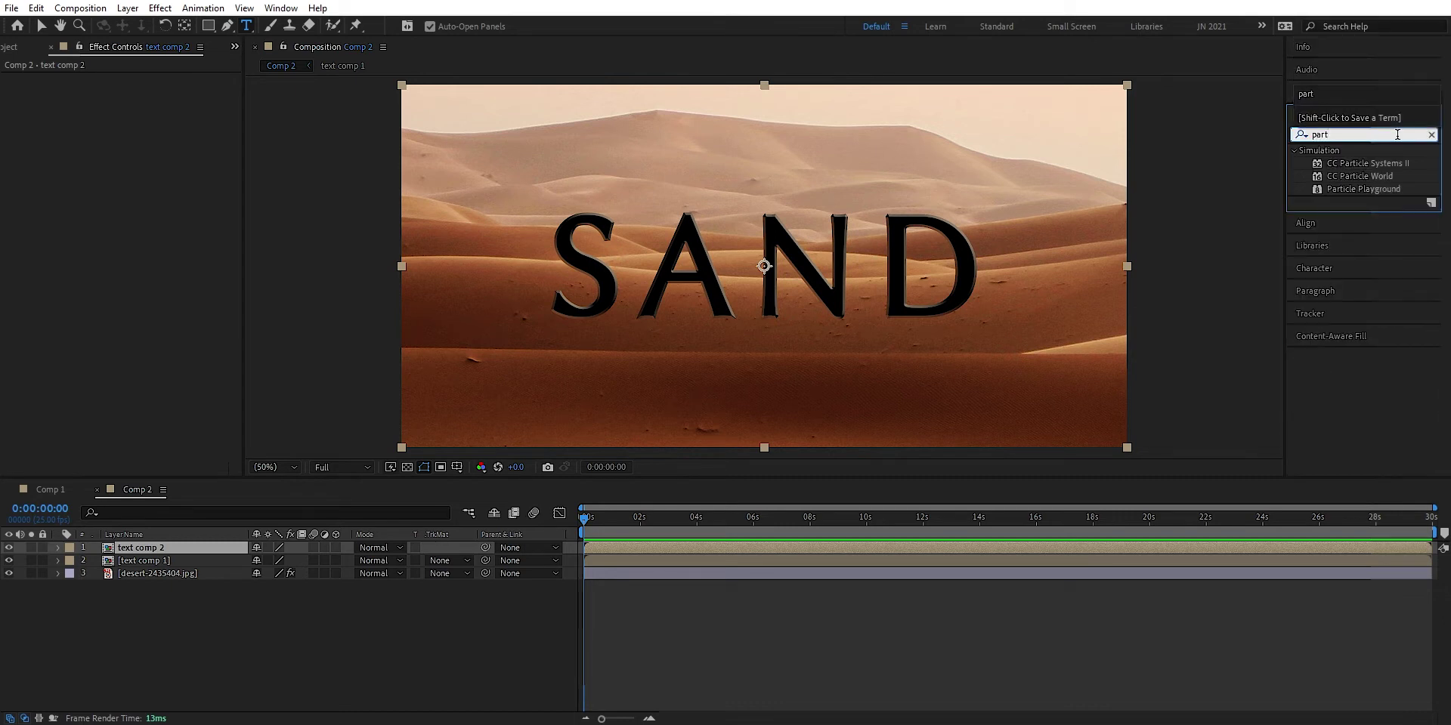
drag(1354, 165, 193, 550)
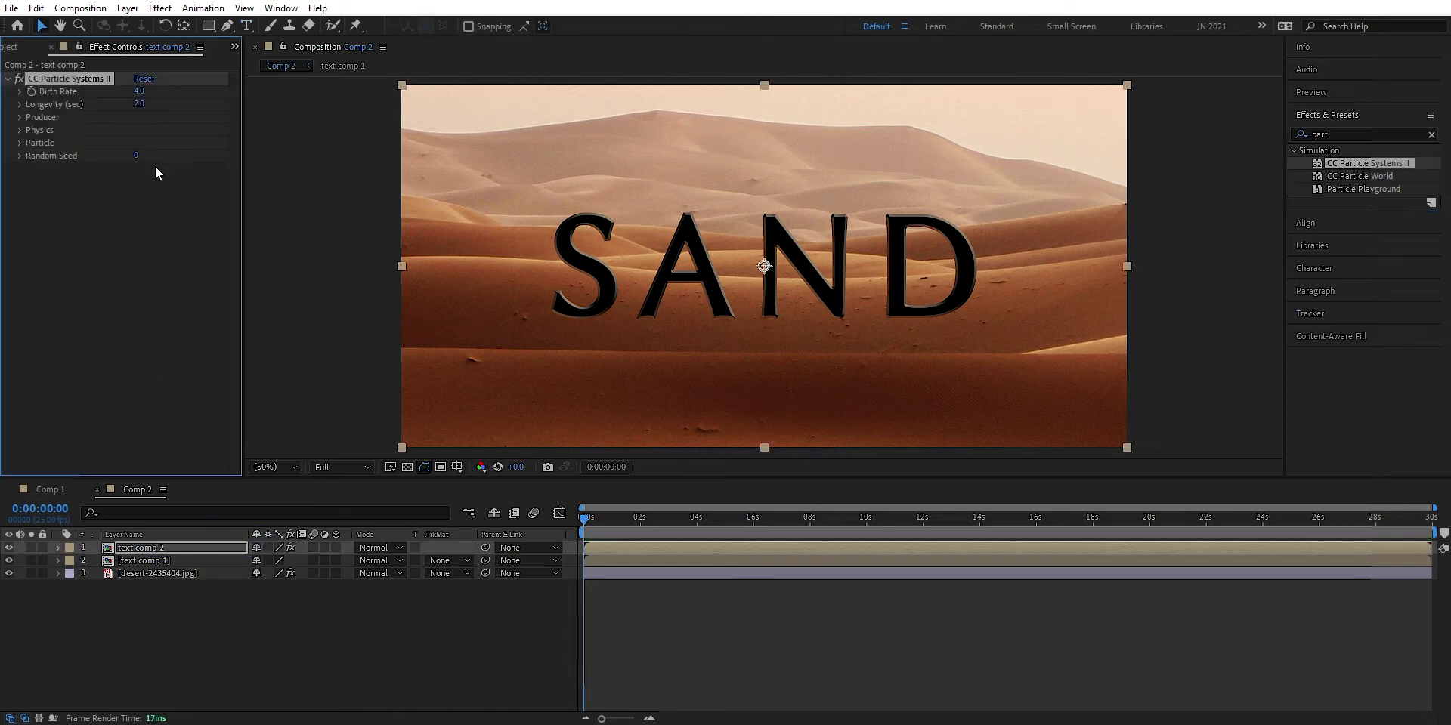
Increase the particle Producer's Radius Y to 27, previewing the particles at frame 19.
click(21, 118)
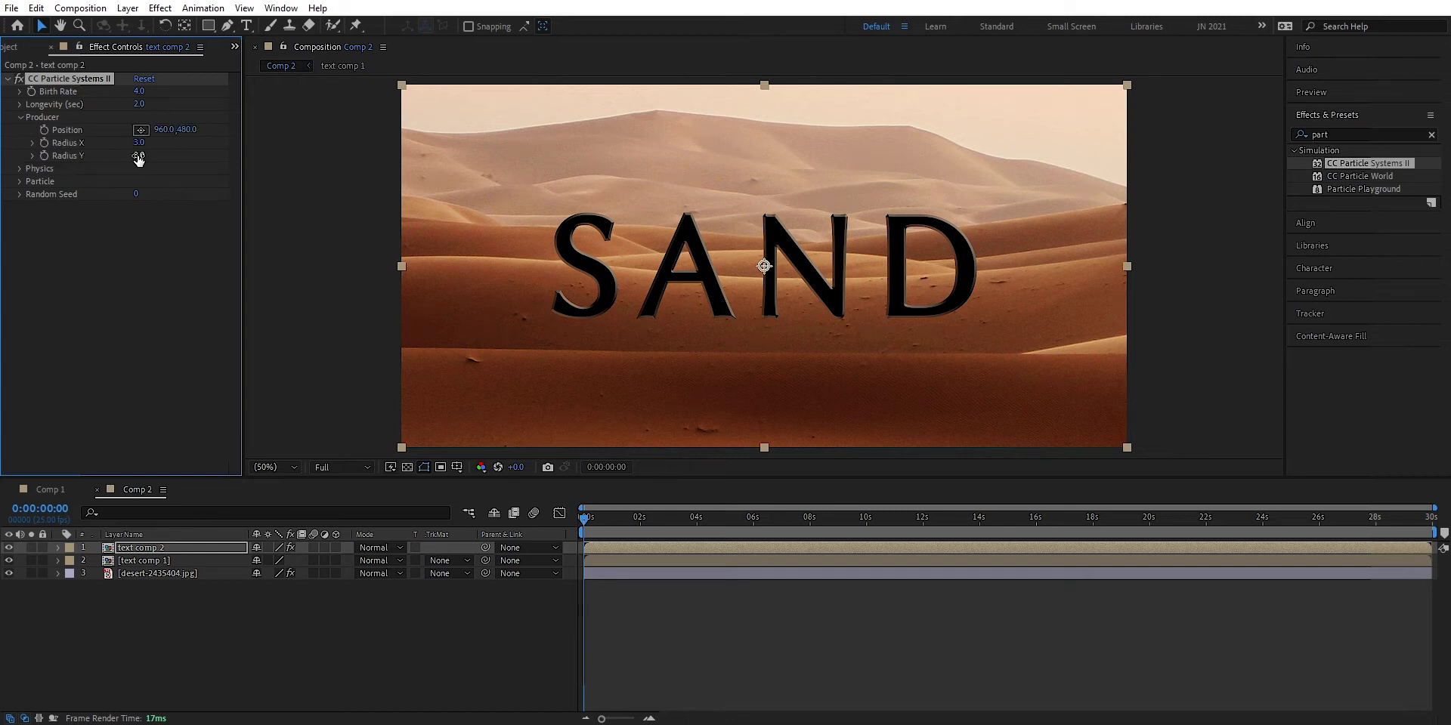
drag(581, 516, 604, 519)
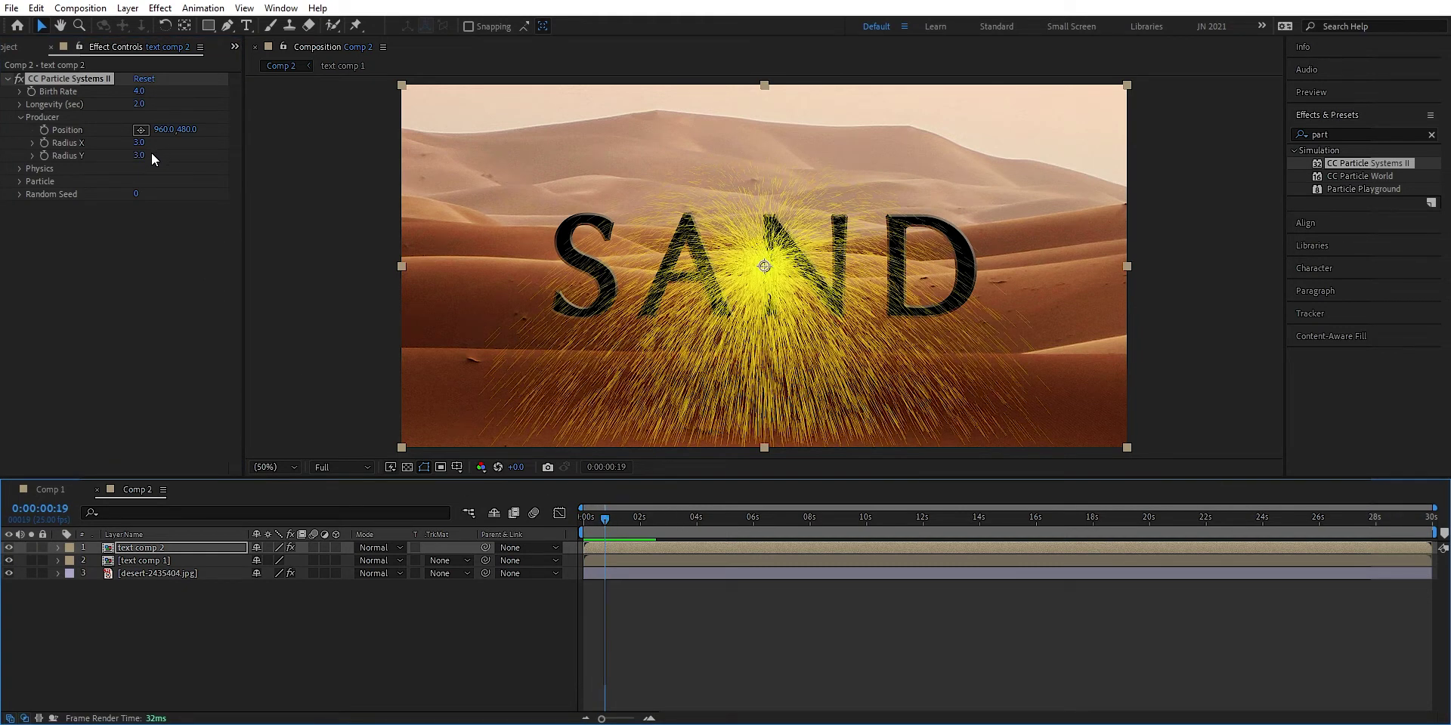
drag(139, 157, 154, 153)
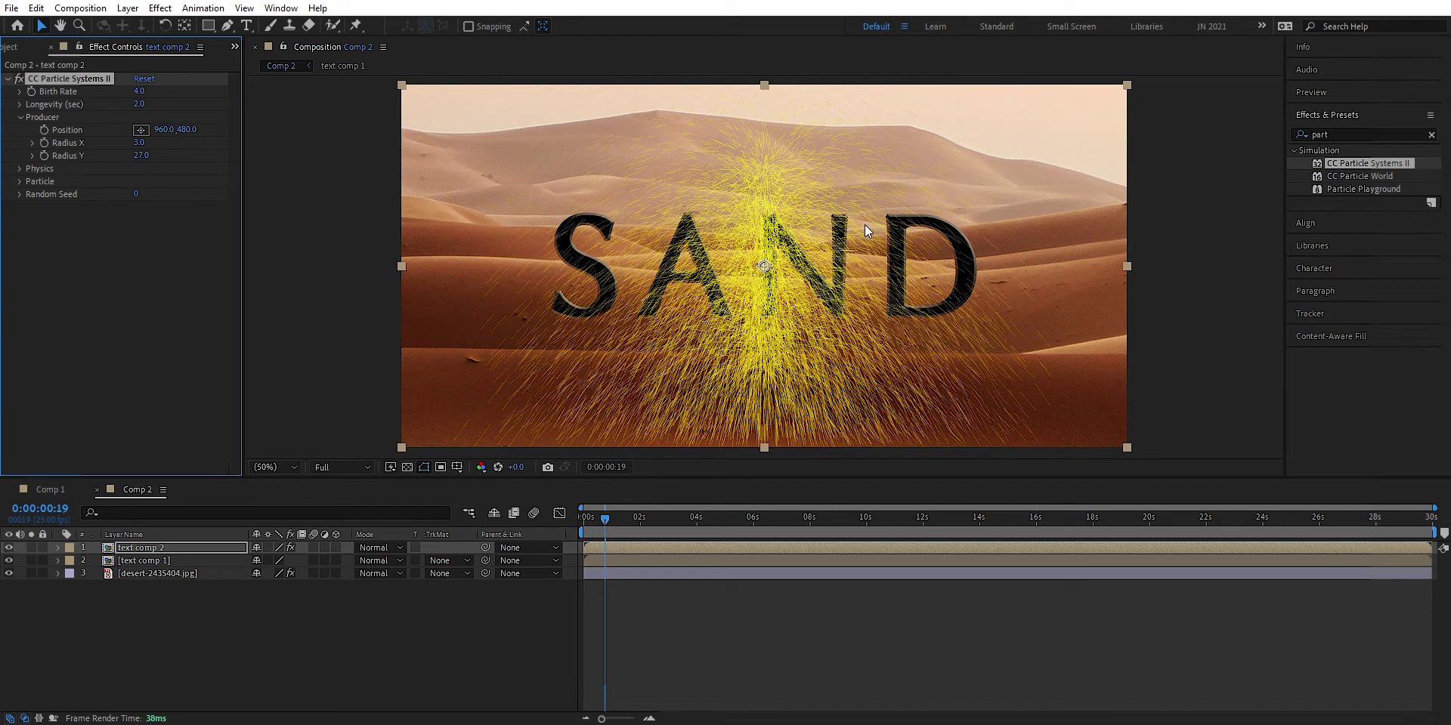
Add a new null object layer above the text comp 2 layer.
click(127, 278)
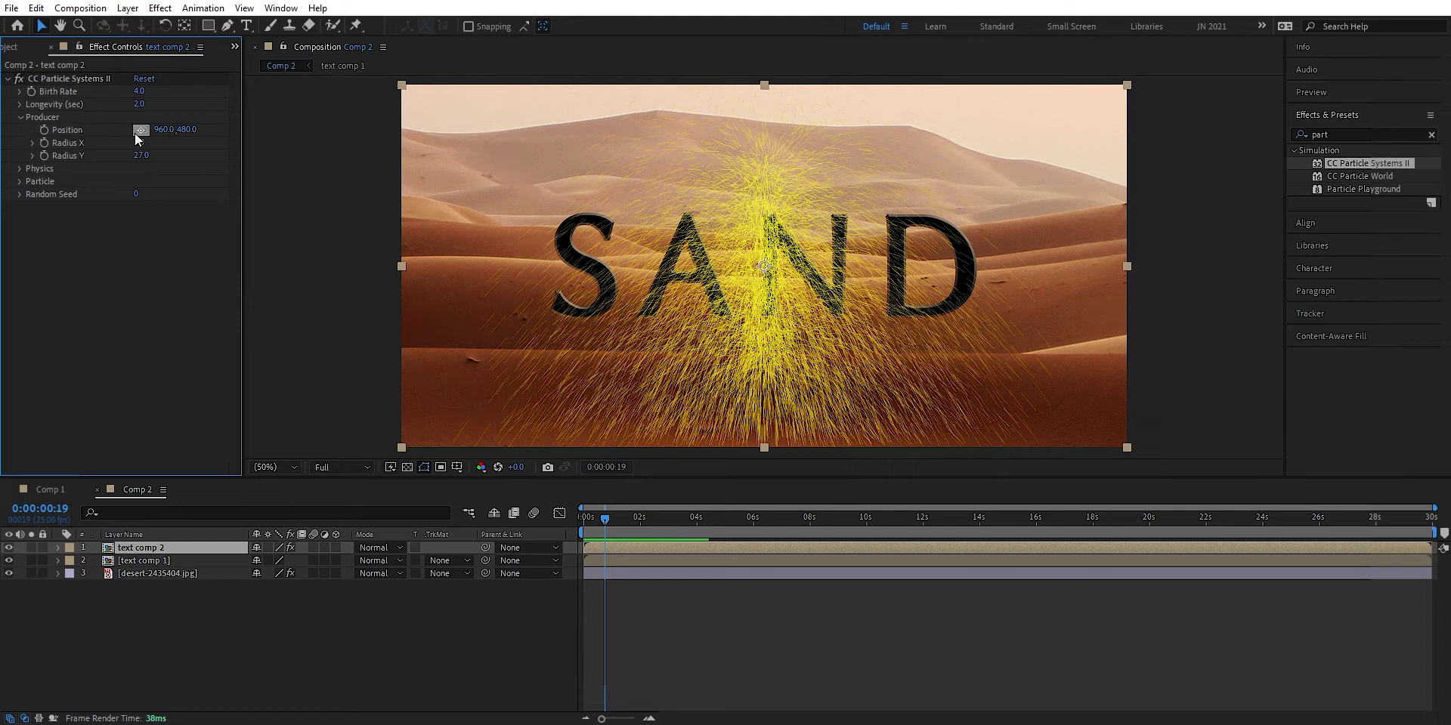
click(128, 7)
mouse_move(239, 27)
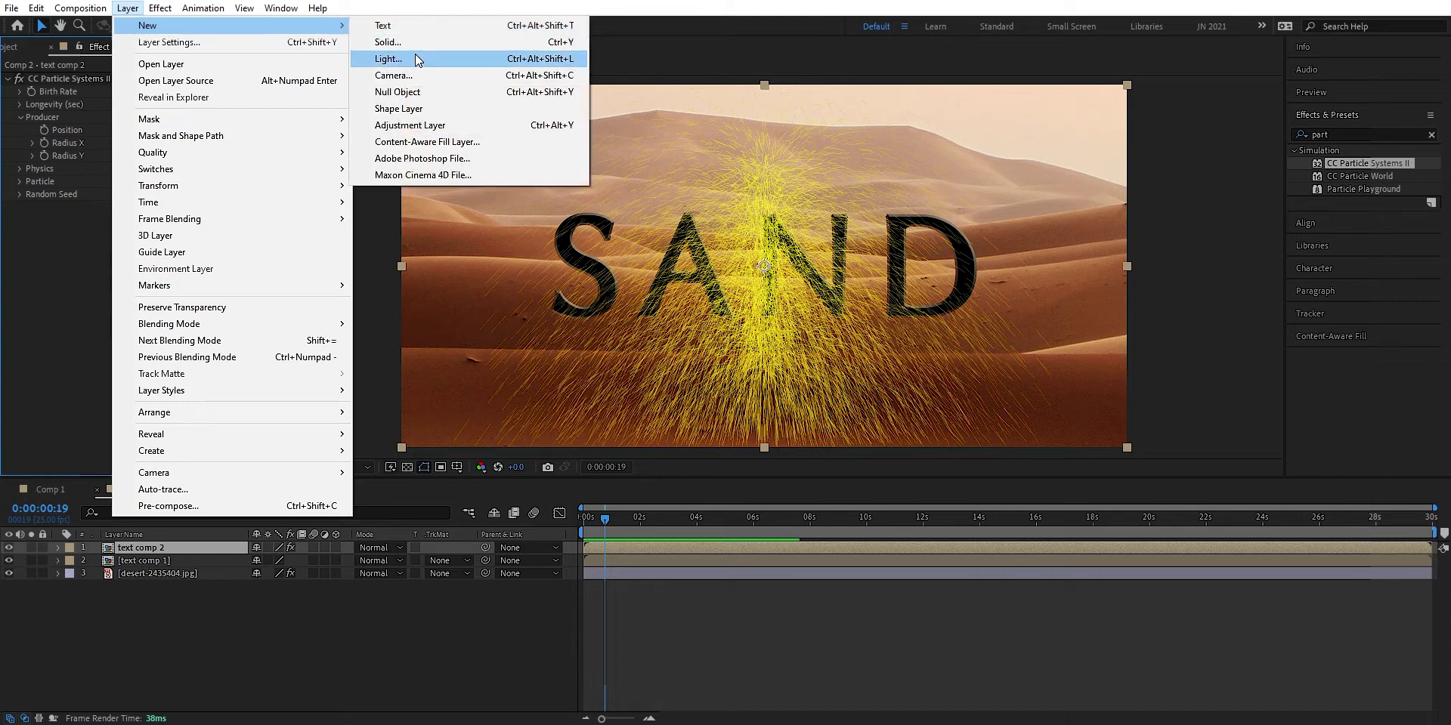
click(417, 98)
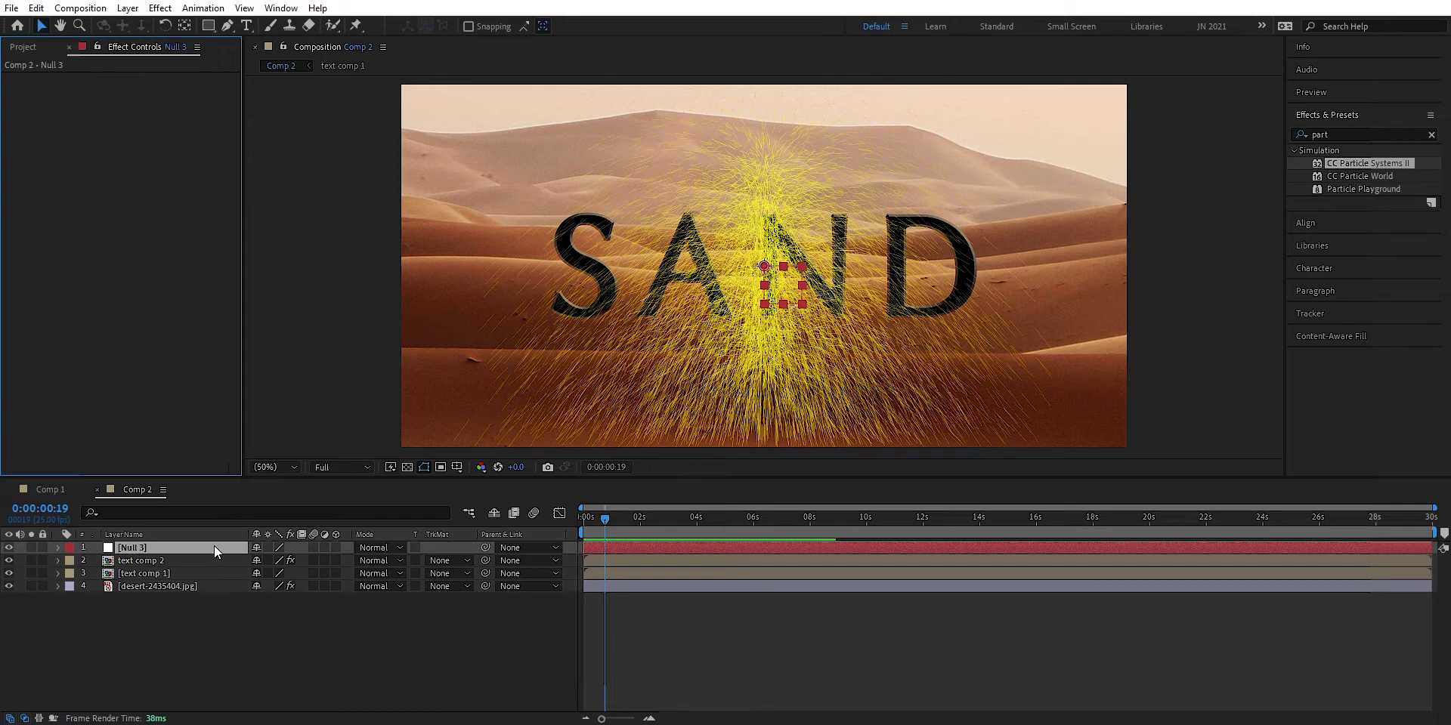
Set the null's X position to 0 and add a position keyframe at the start of the composition.
key(p)
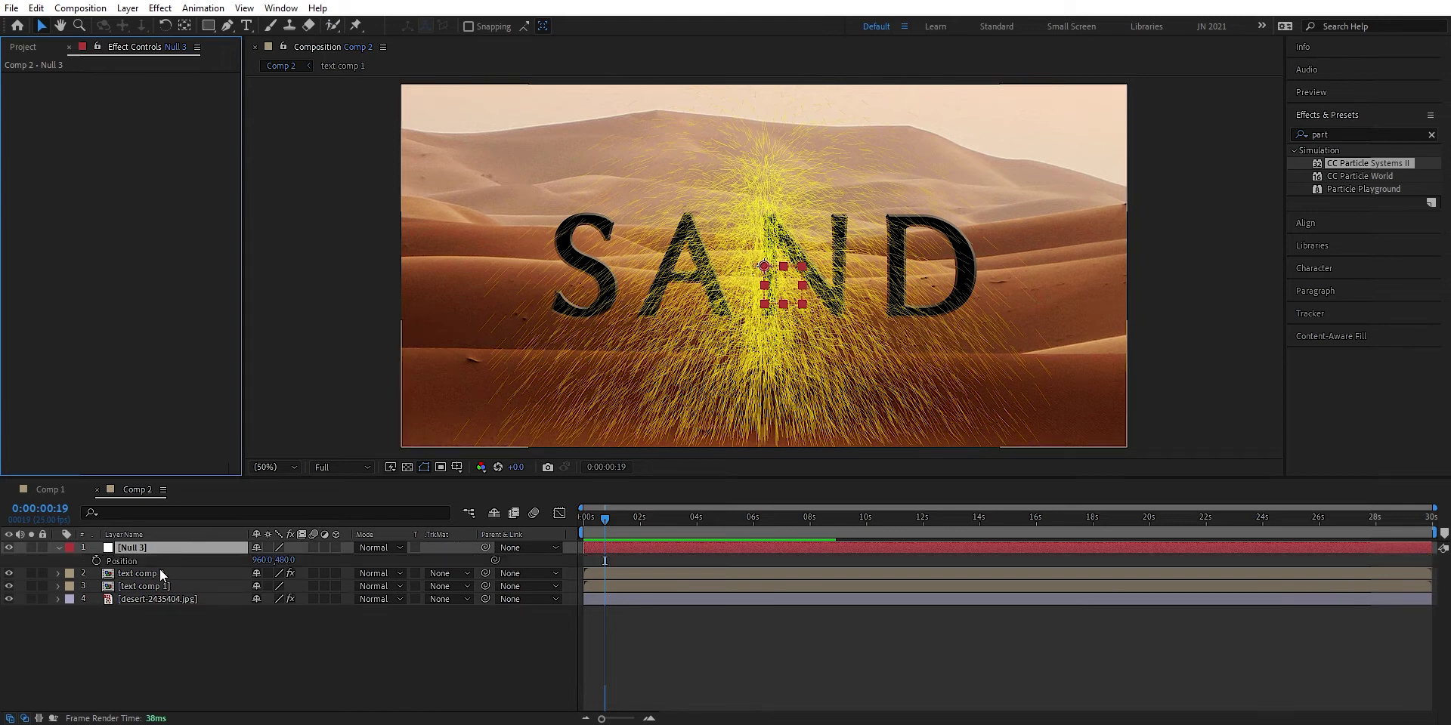
click(261, 560)
text(0)
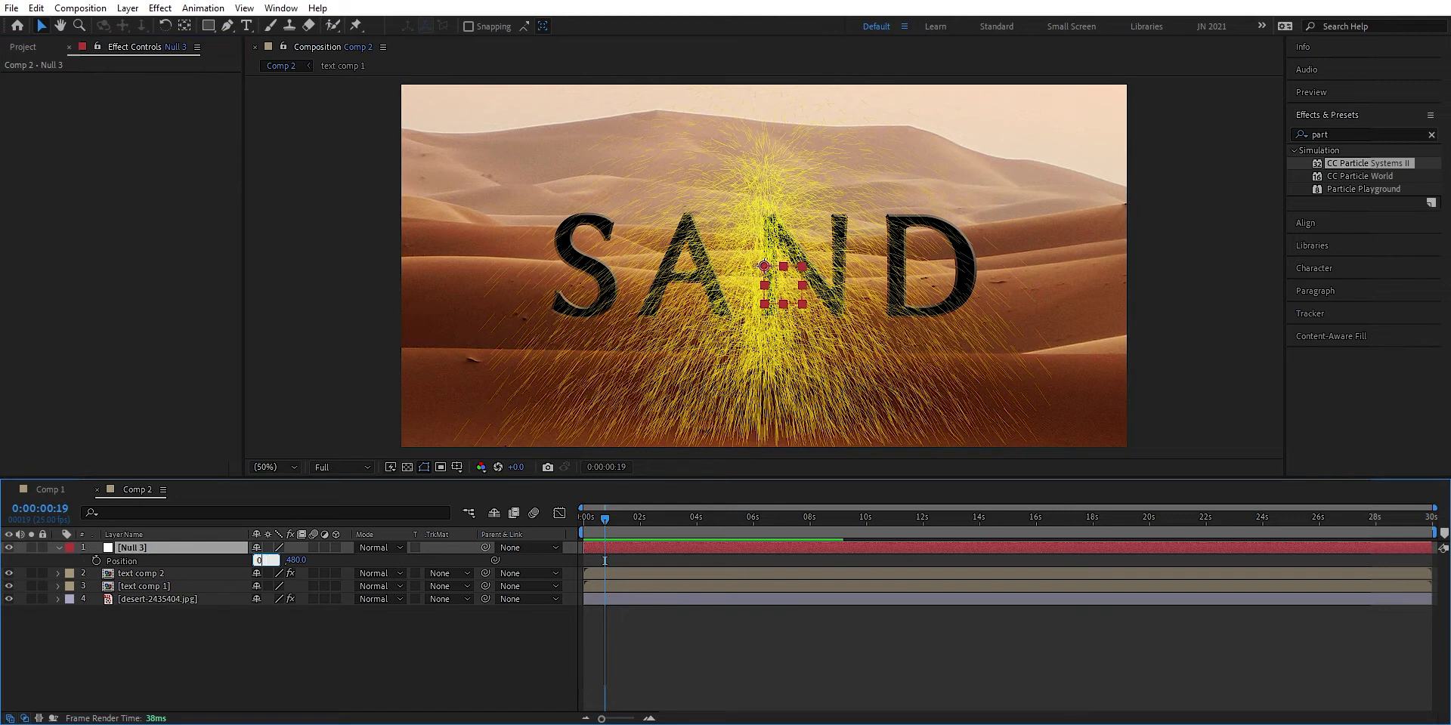
key(Return)
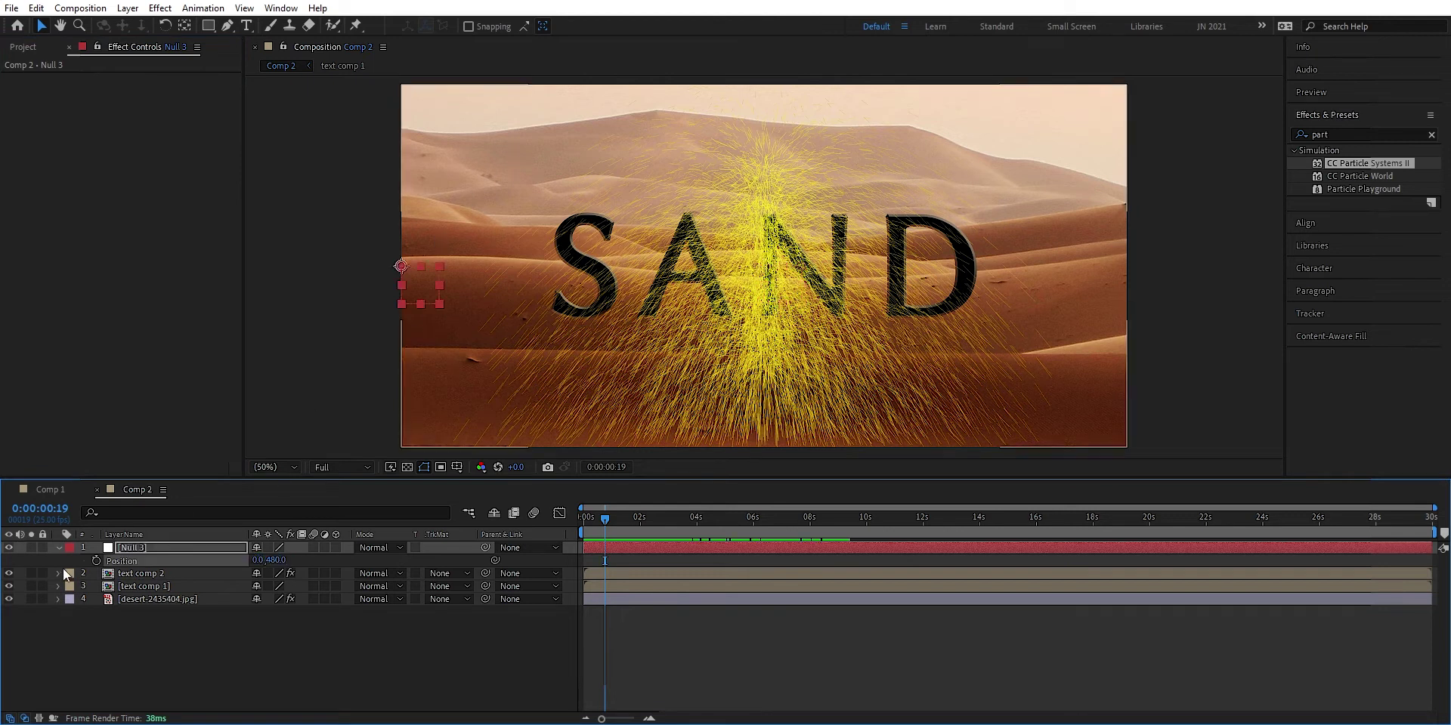
drag(605, 519, 574, 533)
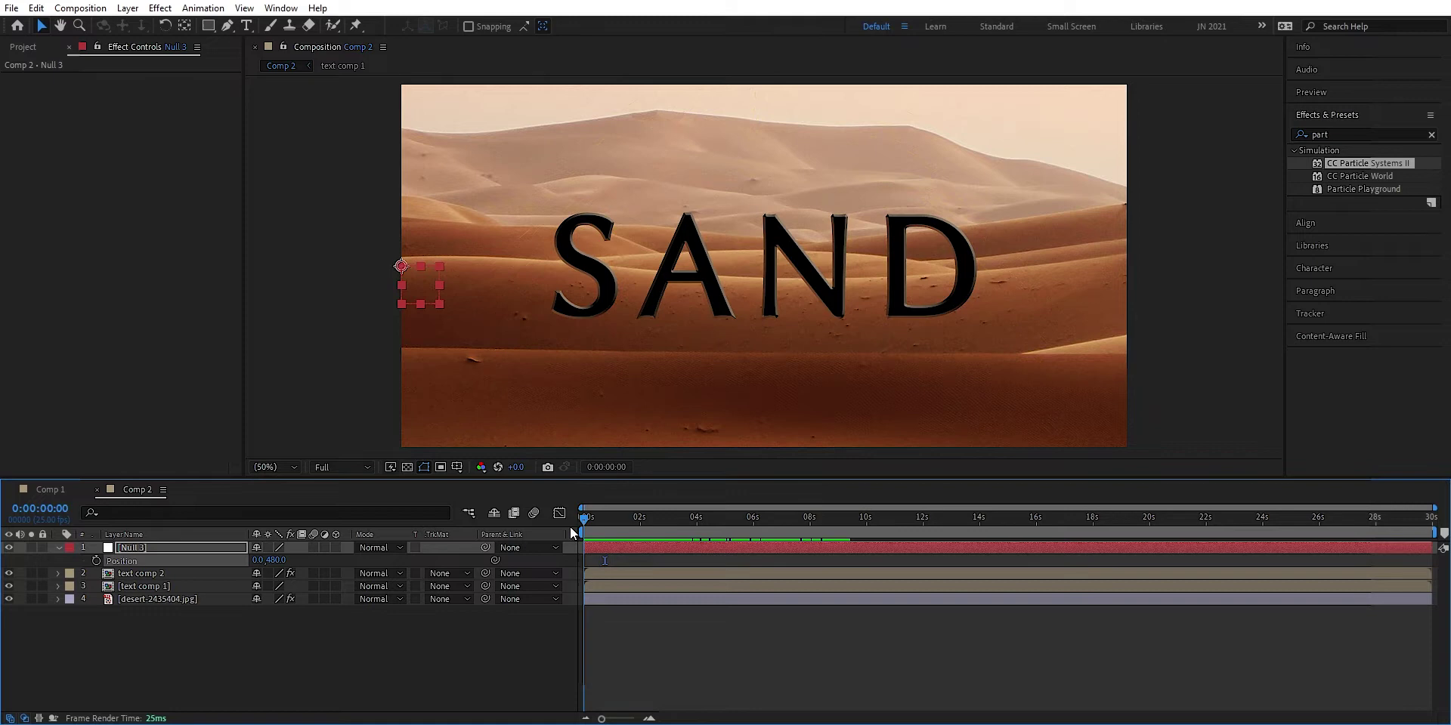
click(96, 561)
Add a second position keyframe for the null at 0:00:08:01 with an X value of 1920, and scrub back to check the movement.
drag(582, 519, 798, 523)
key(shift+Page_Down)
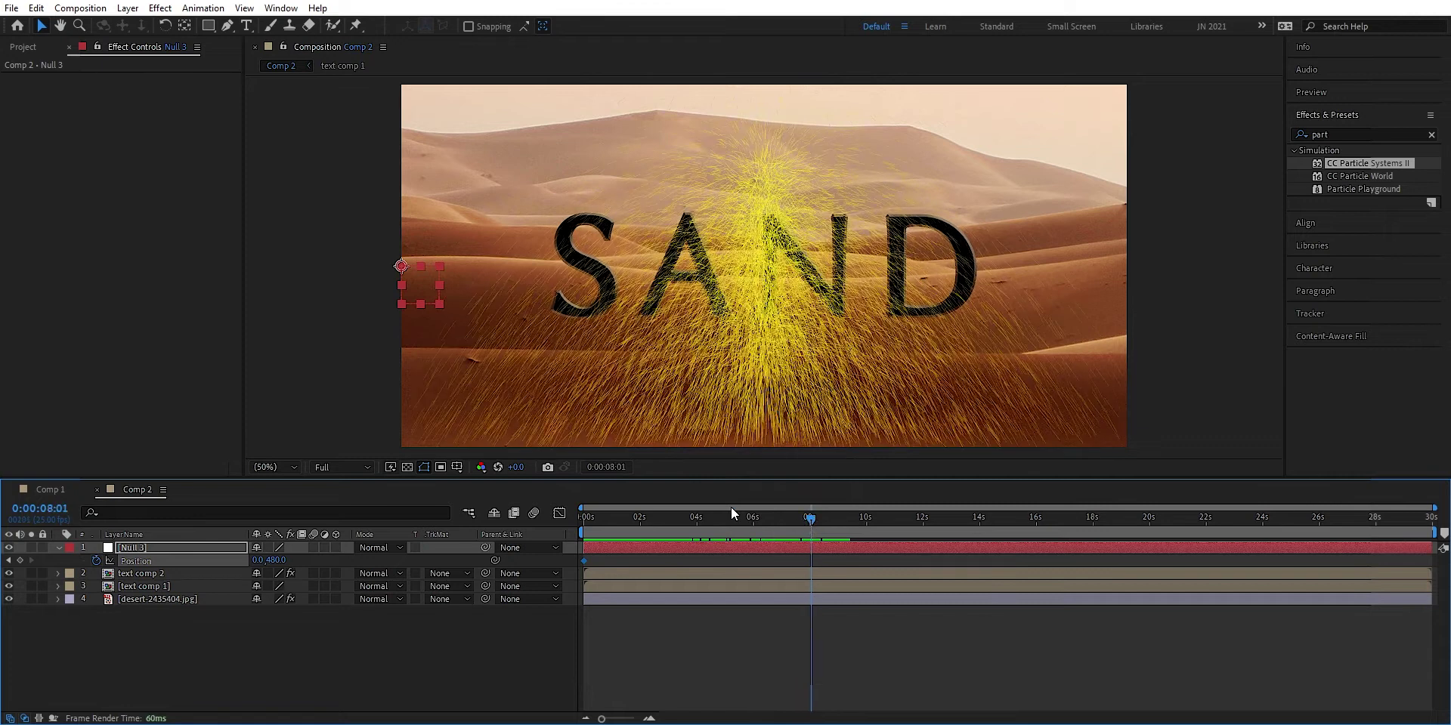
click(258, 560)
text(1920)
key(Return)
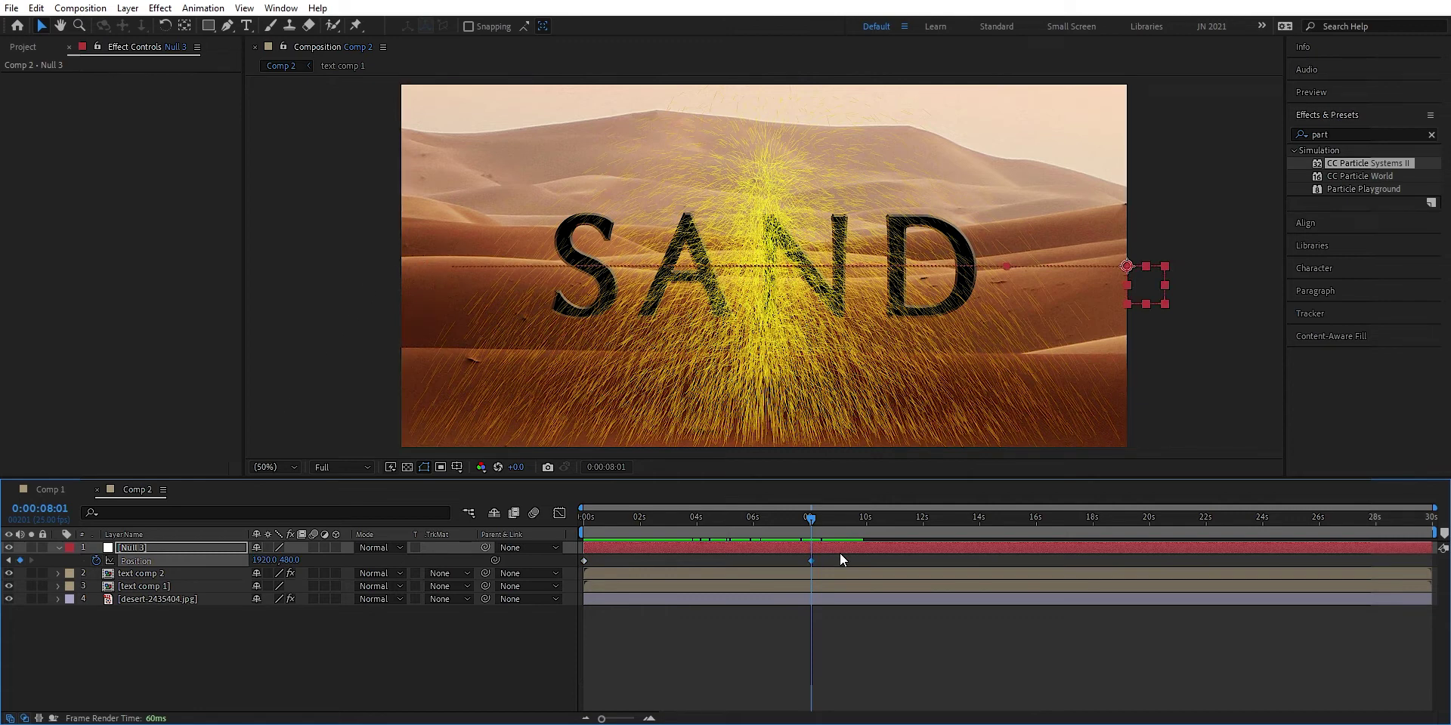
drag(815, 525, 687, 542)
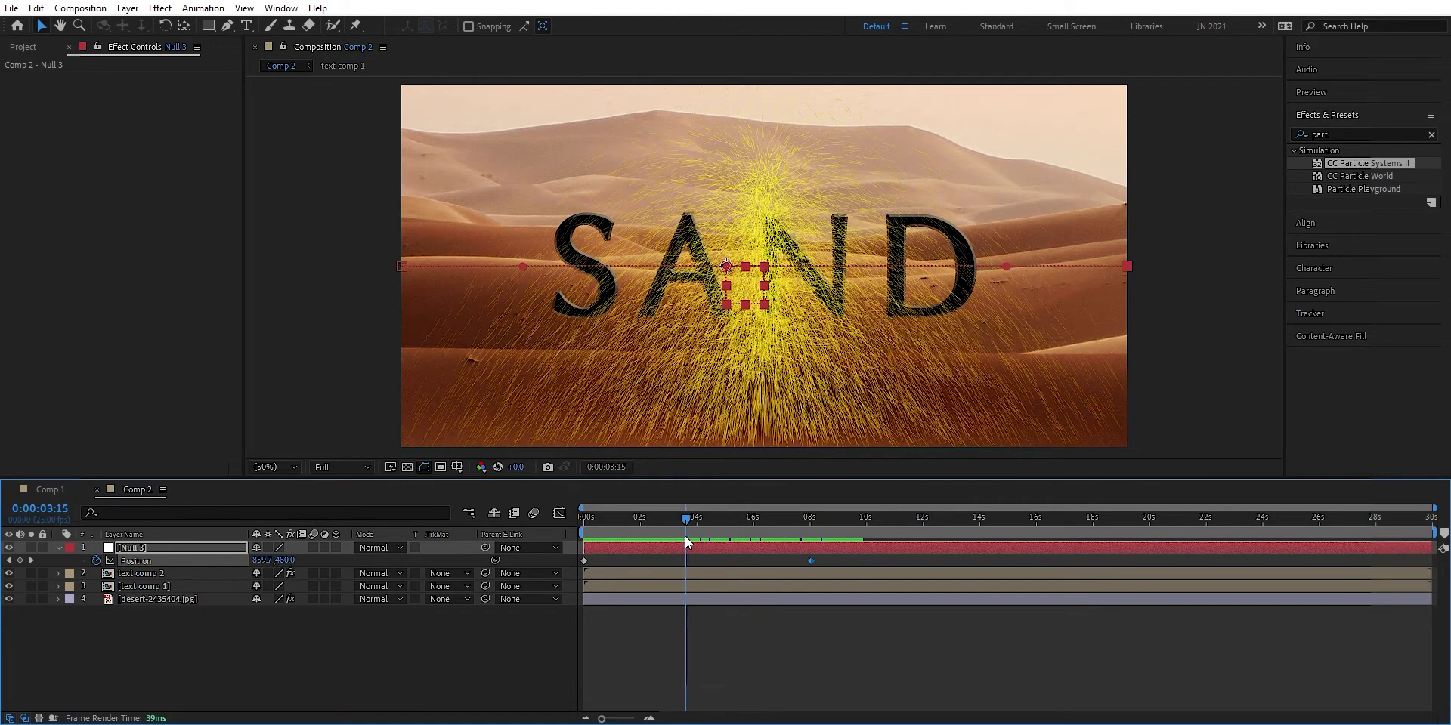
Link the CC Particle Systems II Producer Position on text comp 2 to the null's Position, leaving the producer without keyframes of its own.
click(169, 573)
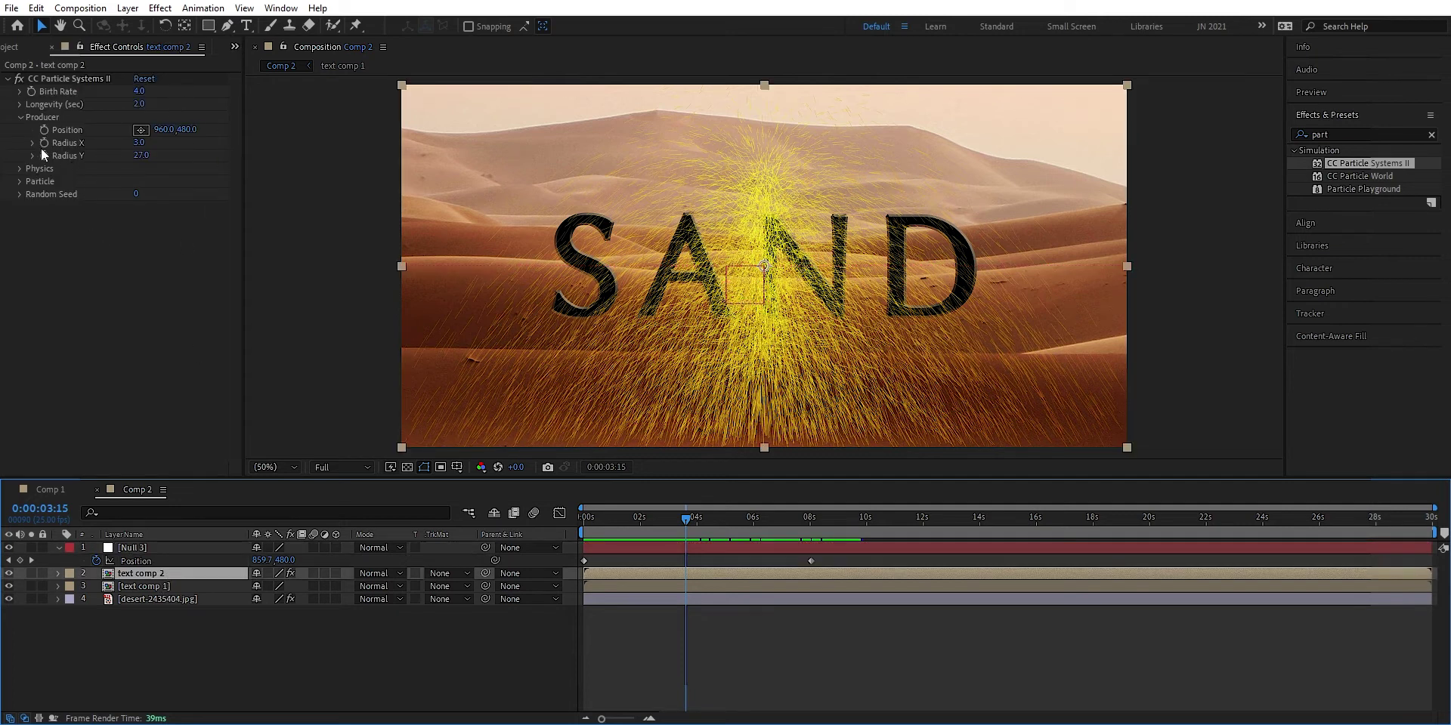
click(44, 129)
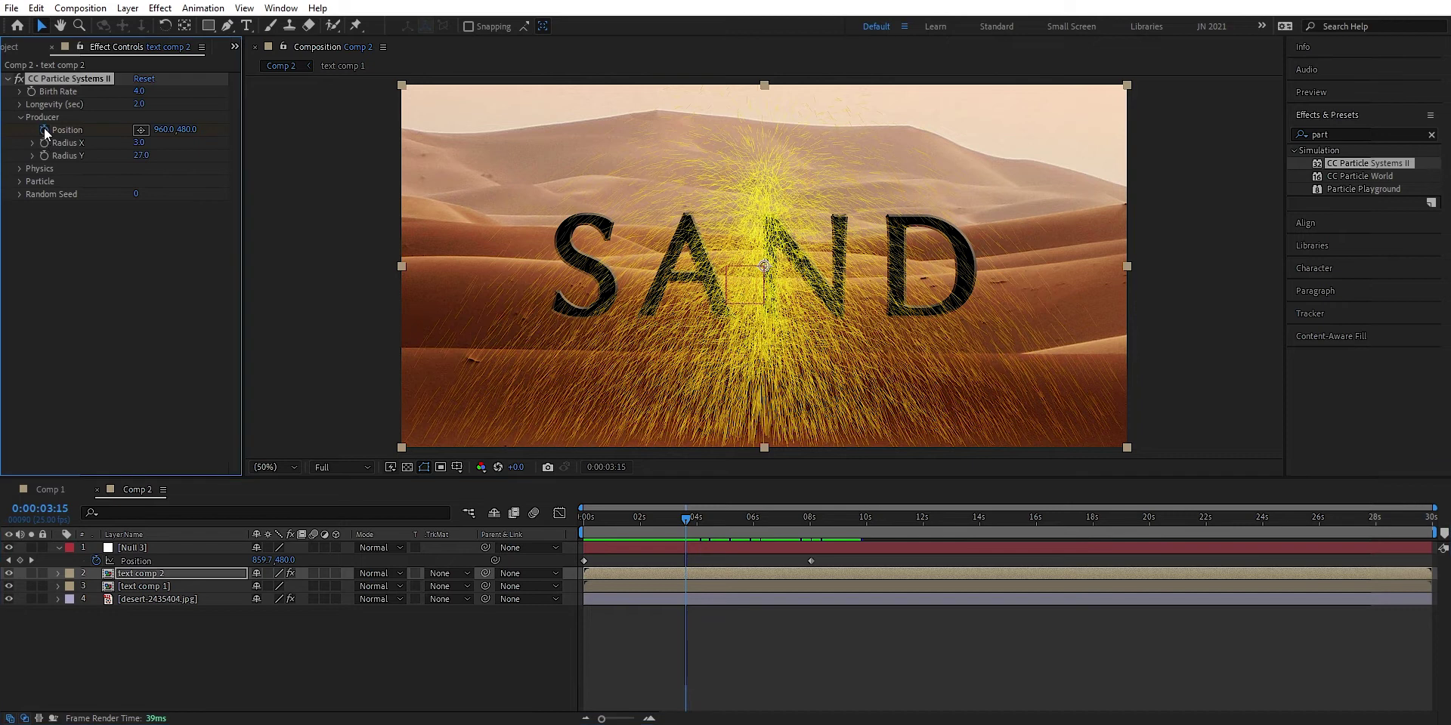
click(183, 571)
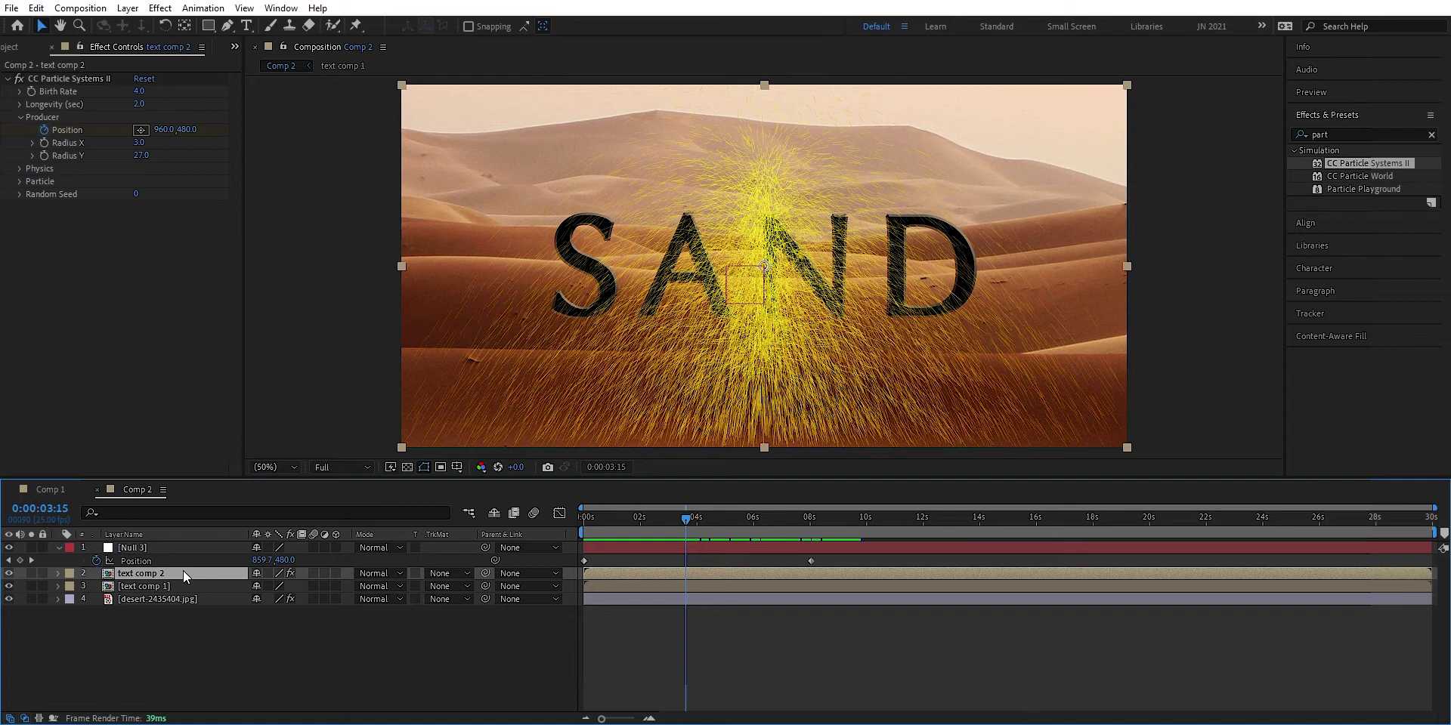
key(u)
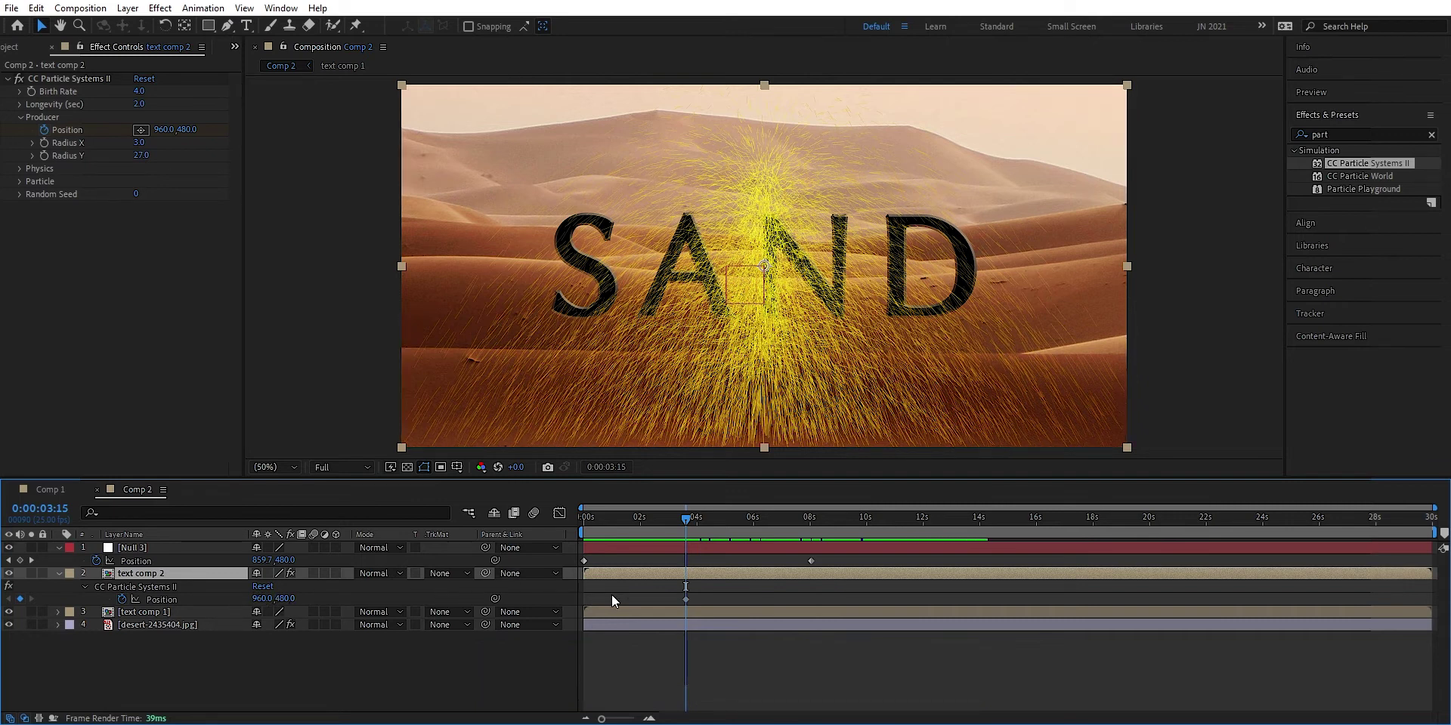
click(122, 599)
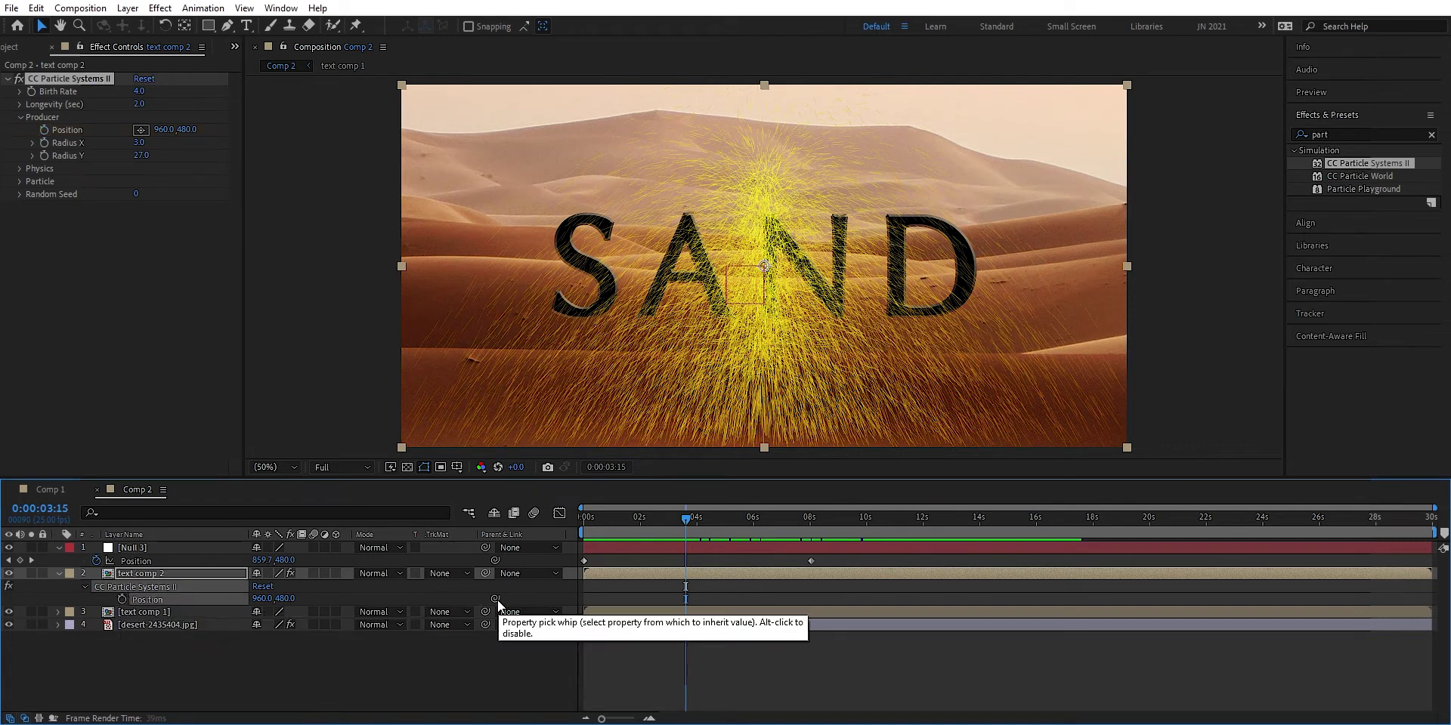
drag(496, 600, 163, 562)
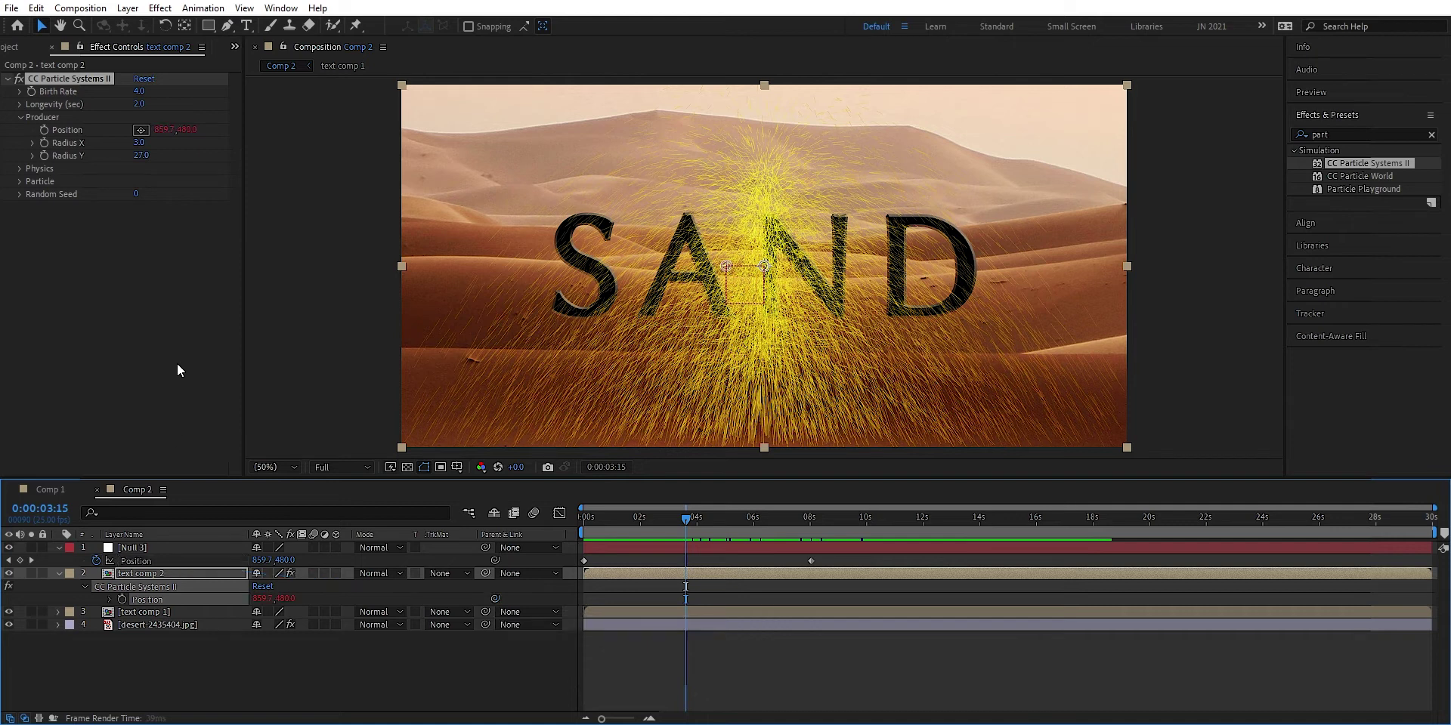
Check that the timeline's Parent & Link column is enabled, and scrub back to 0:00:02:23 to preview the linked particles.
right_click(464, 534)
mouse_move(527, 586)
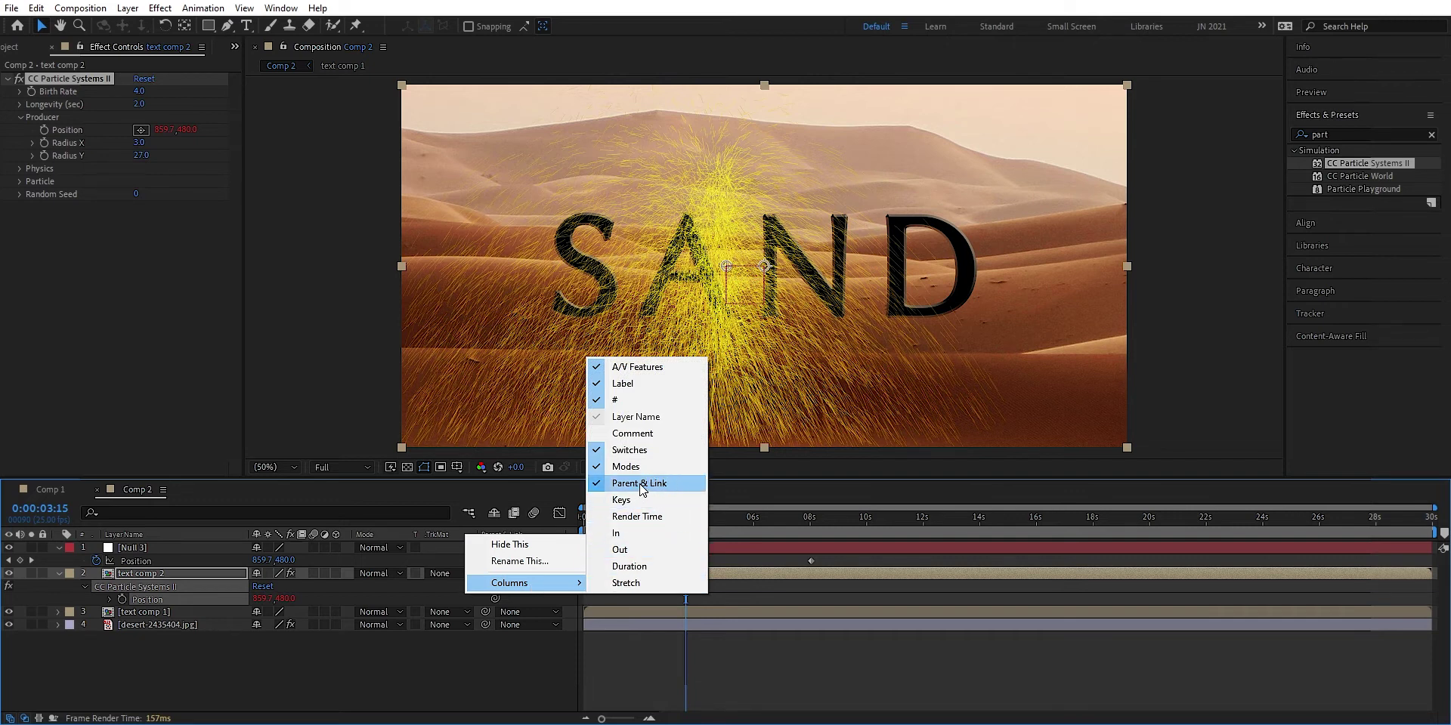
click(460, 668)
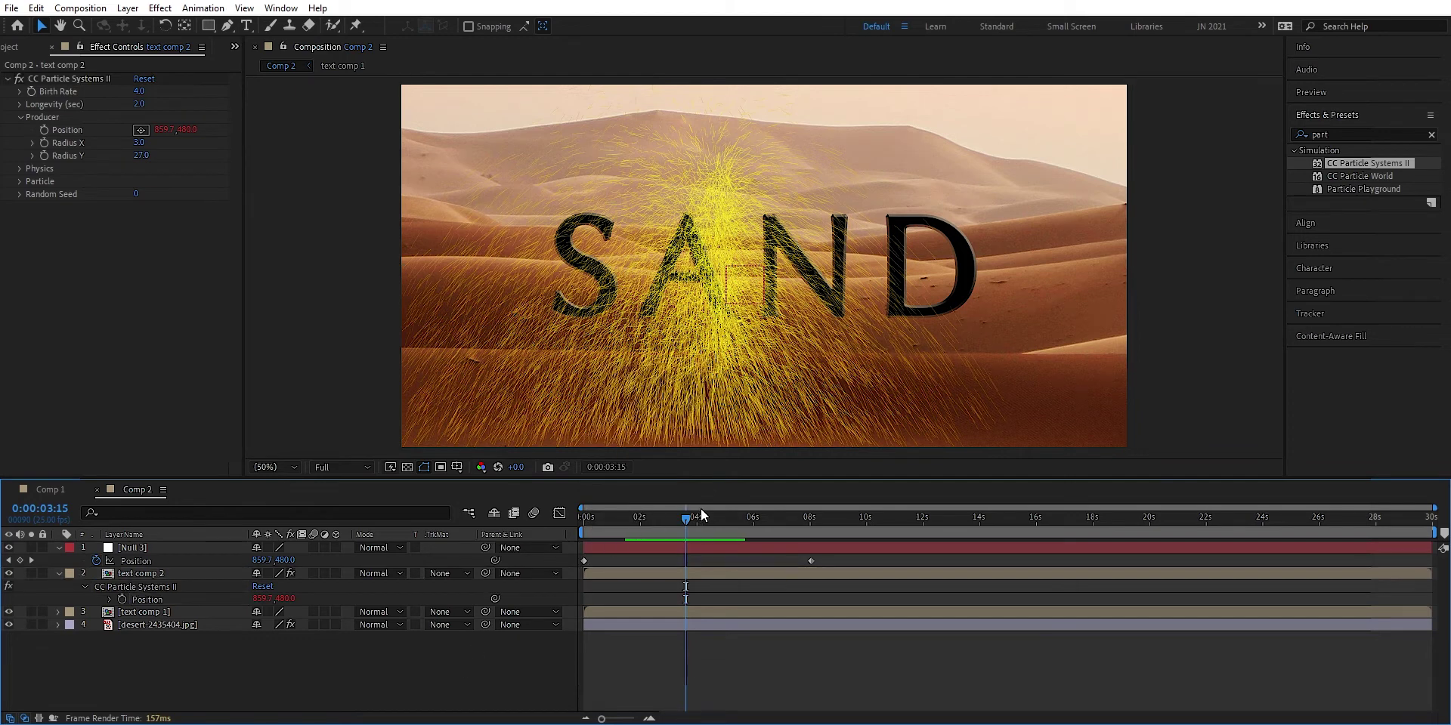
mouse_move(685, 519)
mouse_down()
mouse_move(579, 529)
mouse_move(701, 523)
mouse_move(666, 526)
mouse_up()
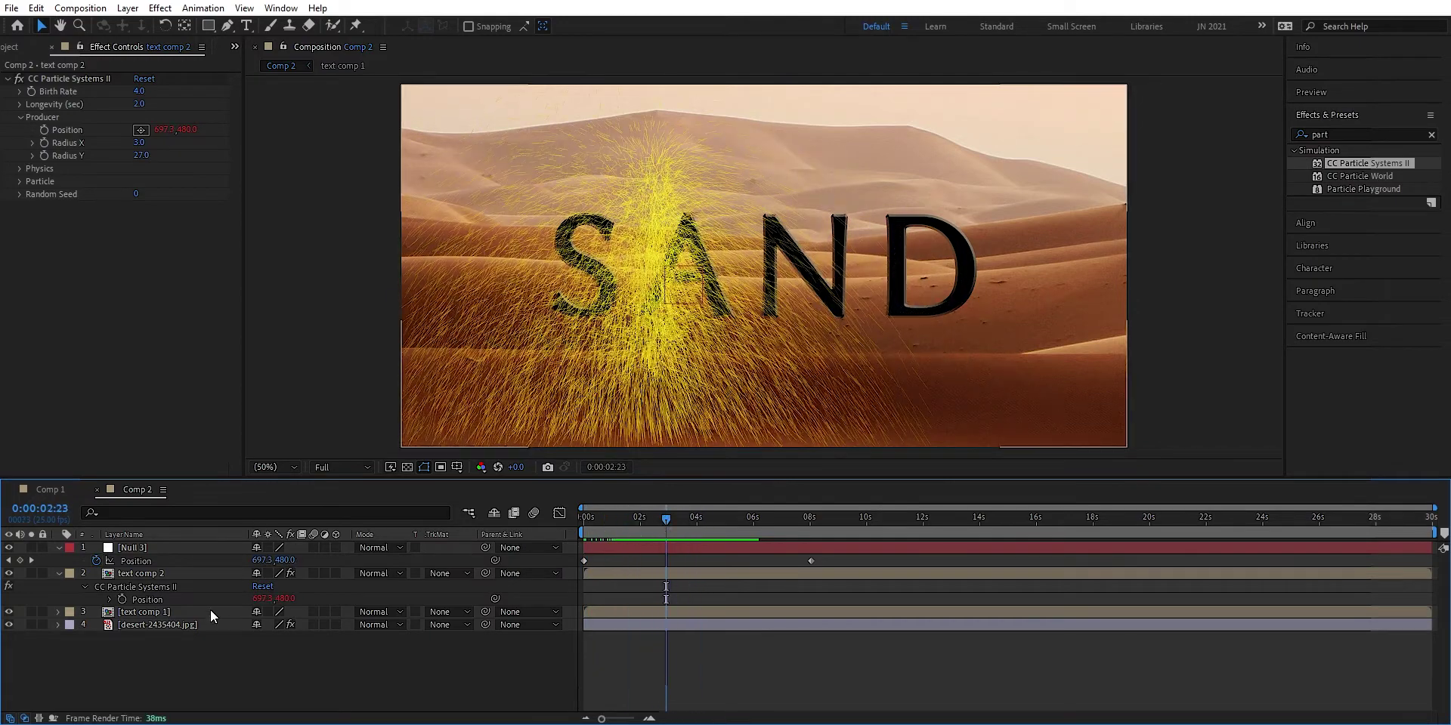
Set the particle Physics to the Fire animation with Velocity 0.3 and Inherit Velocity 306%.
click(21, 169)
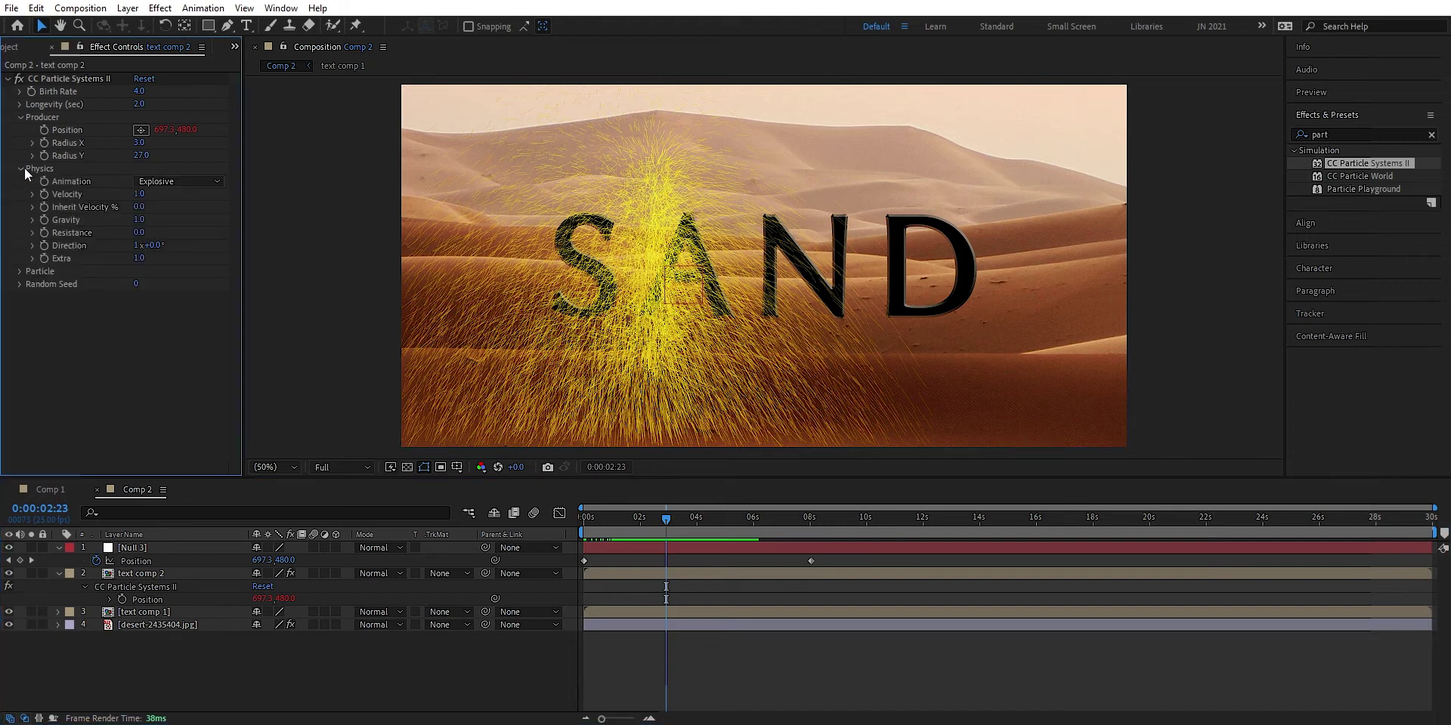
click(178, 181)
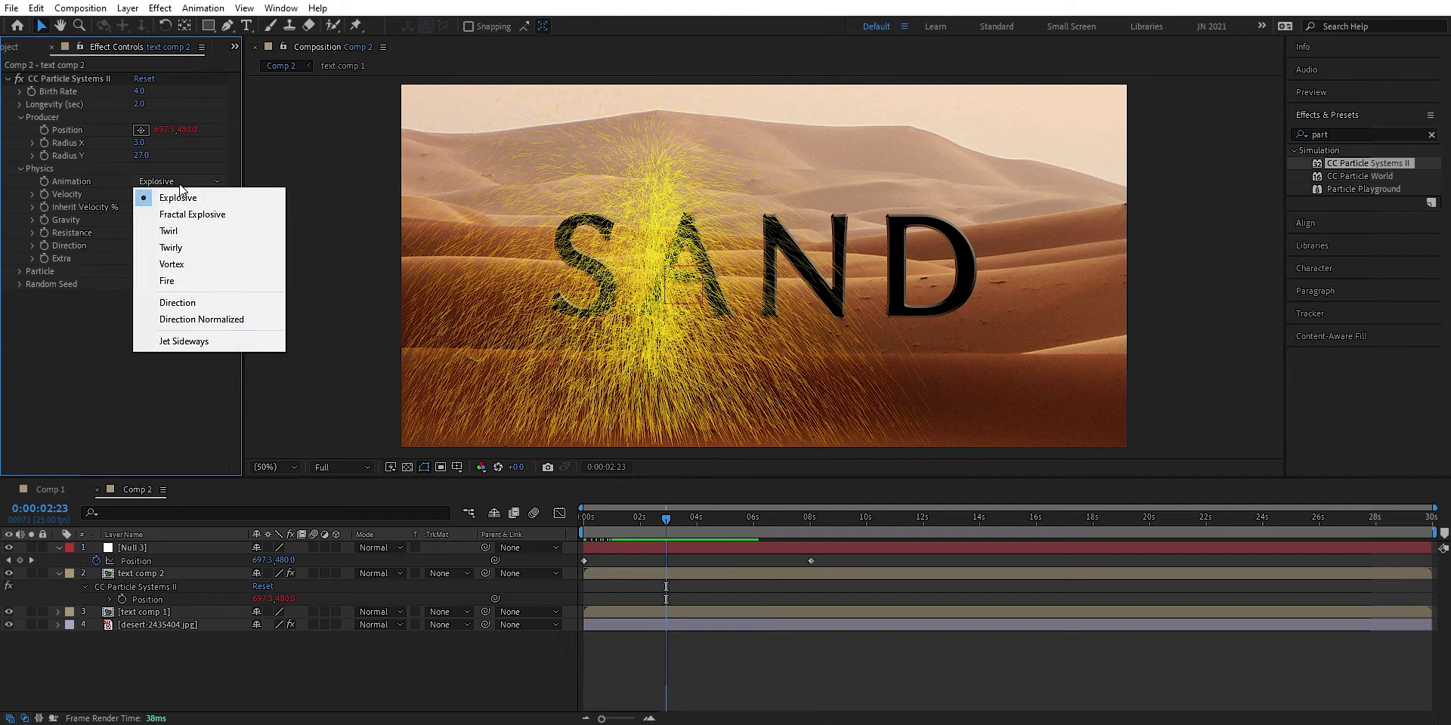
click(183, 281)
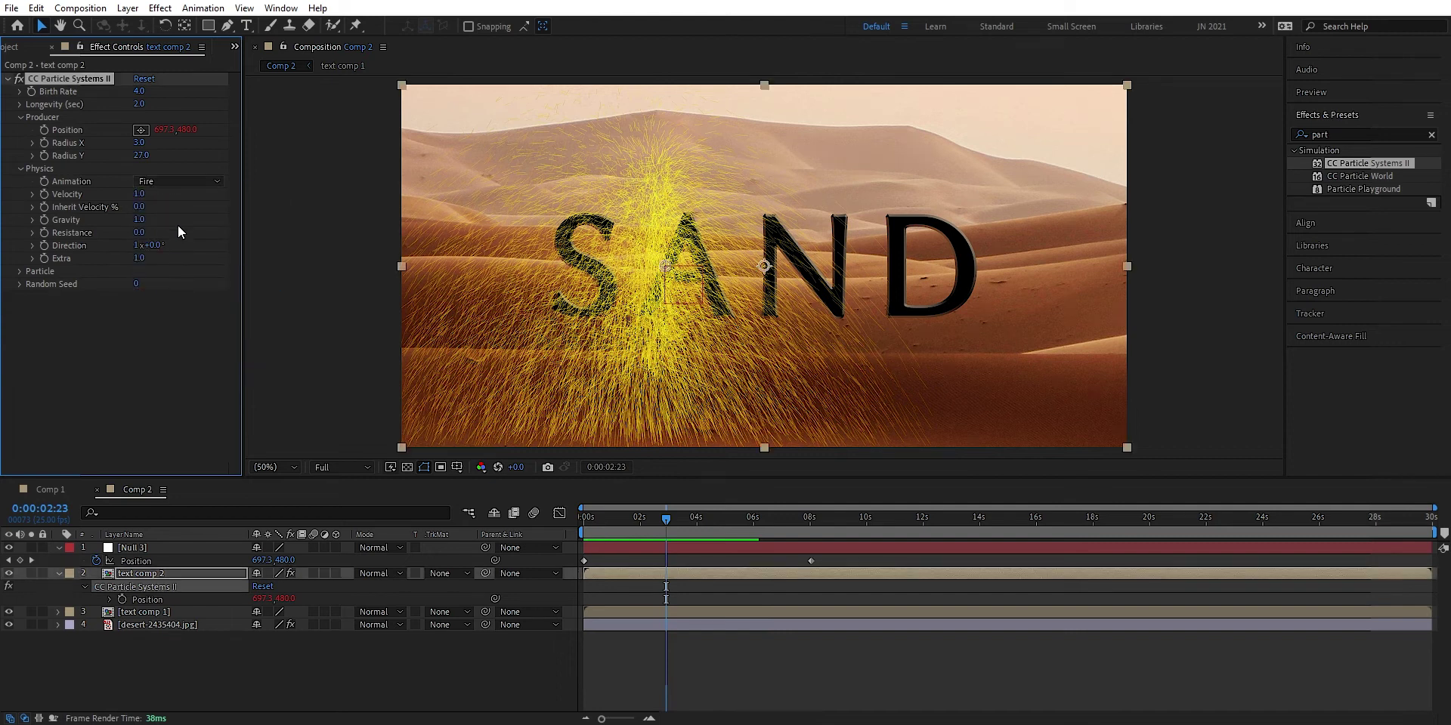
drag(140, 195, 100, 199)
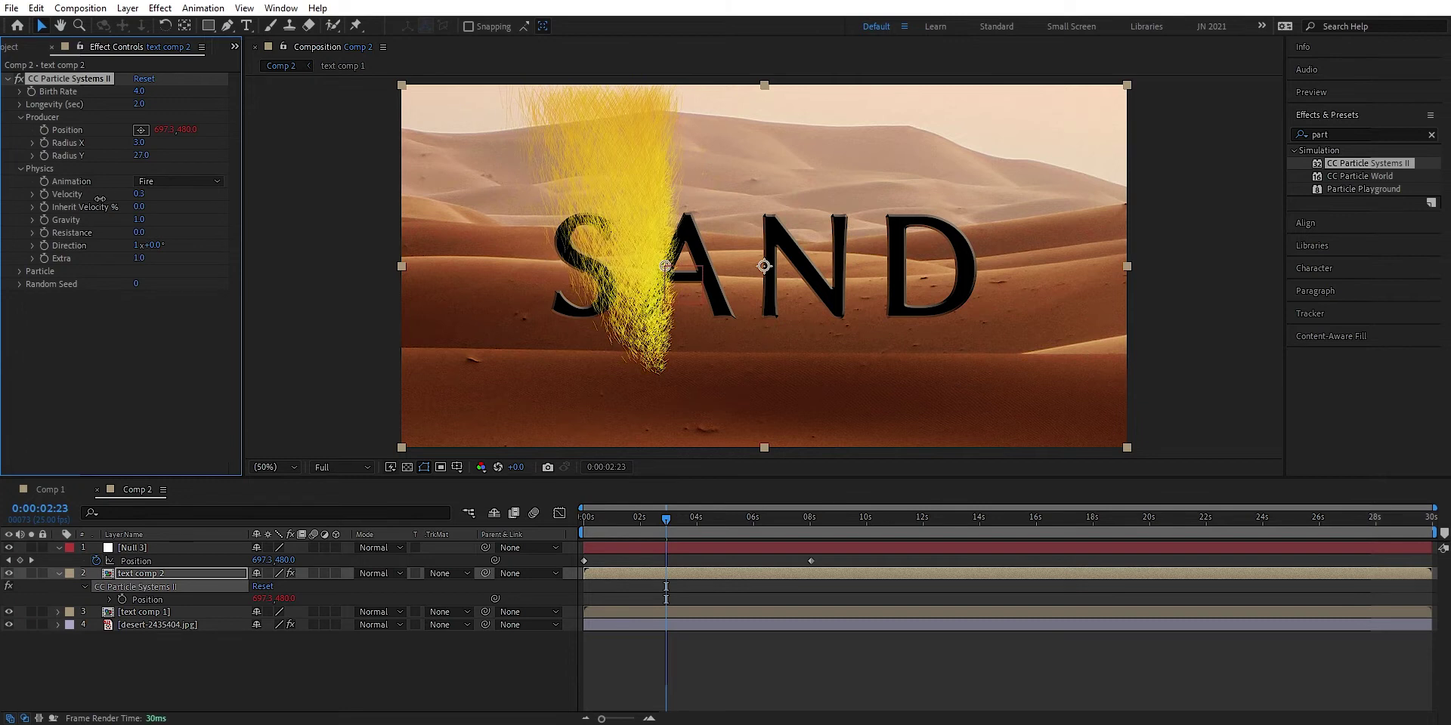
mouse_move(138, 207)
mouse_down()
mouse_move(286, 190)
mouse_move(365, 201)
mouse_move(354, 198)
mouse_up()
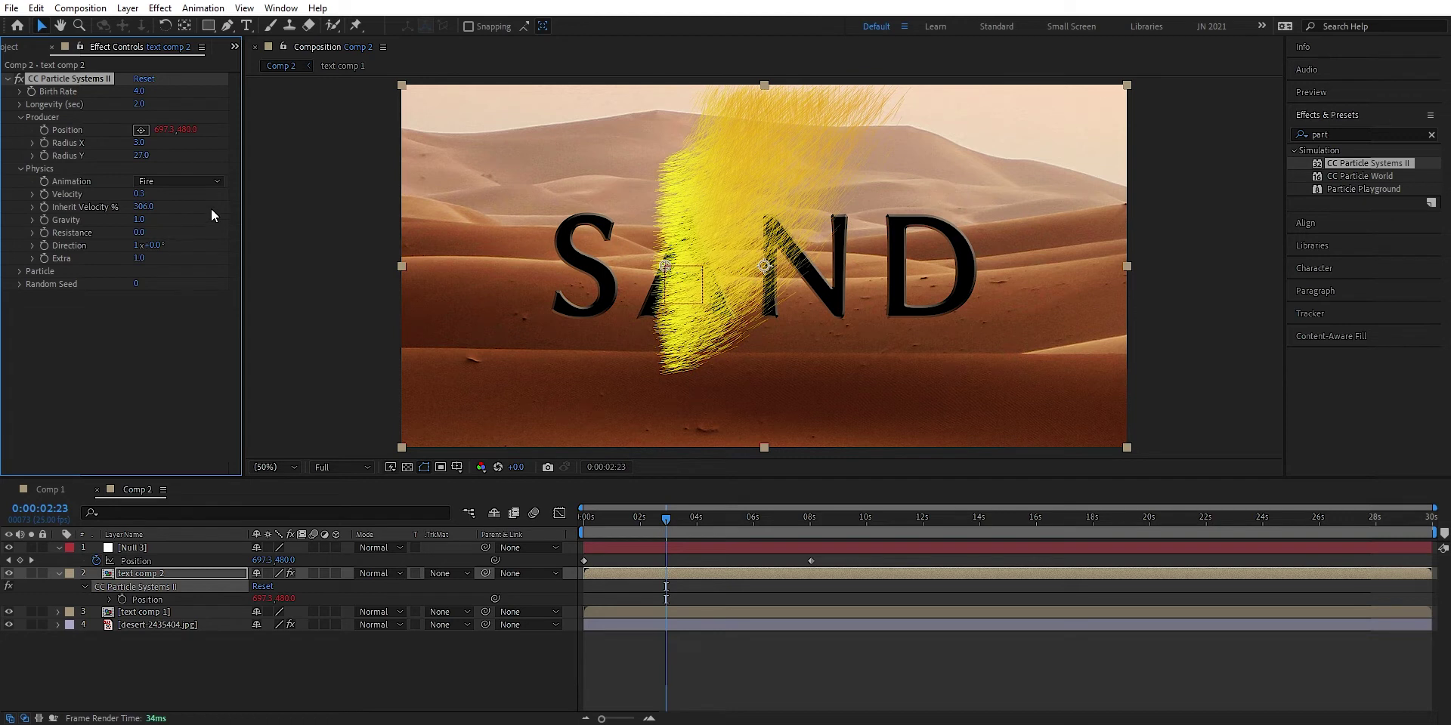
Reduce the particles' Gravity to 0.
click(139, 219)
text(-0.4)
key(Return)
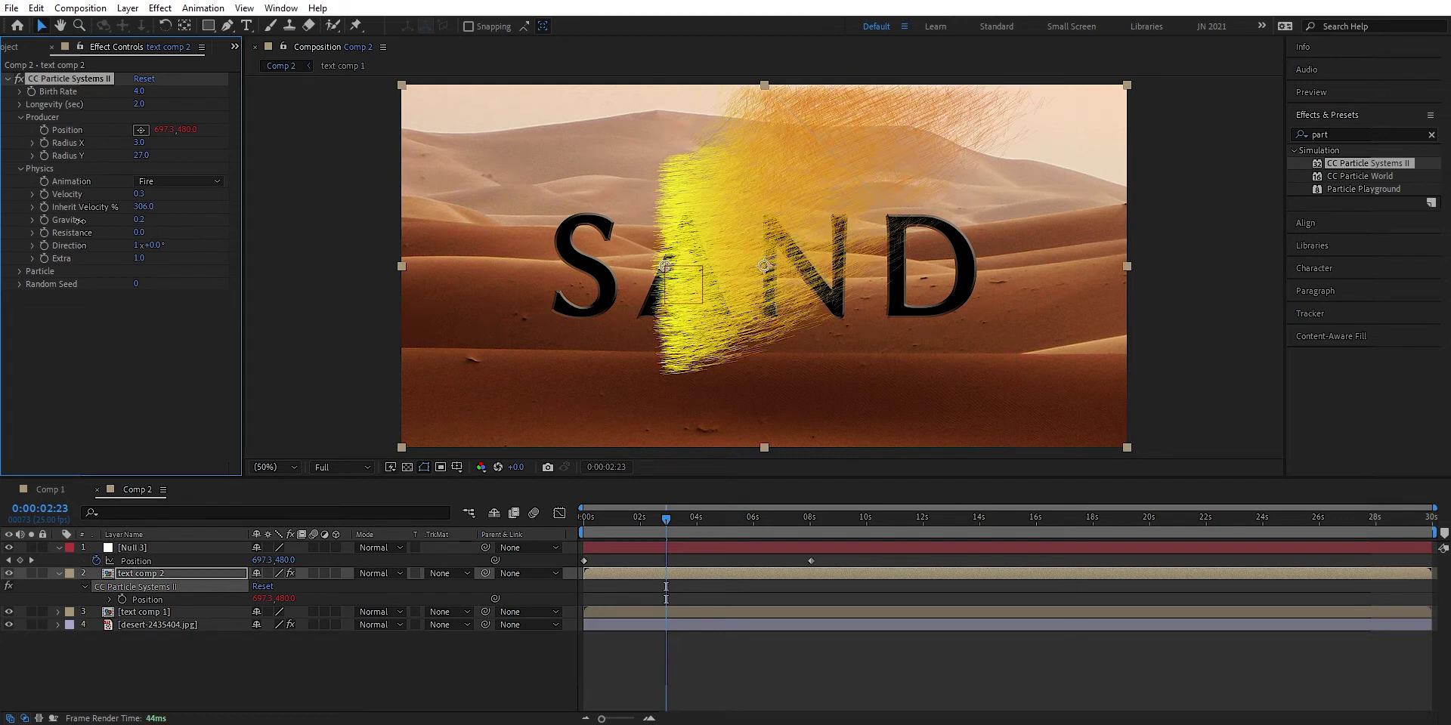
click(141, 219)
text(0)
key(Return)
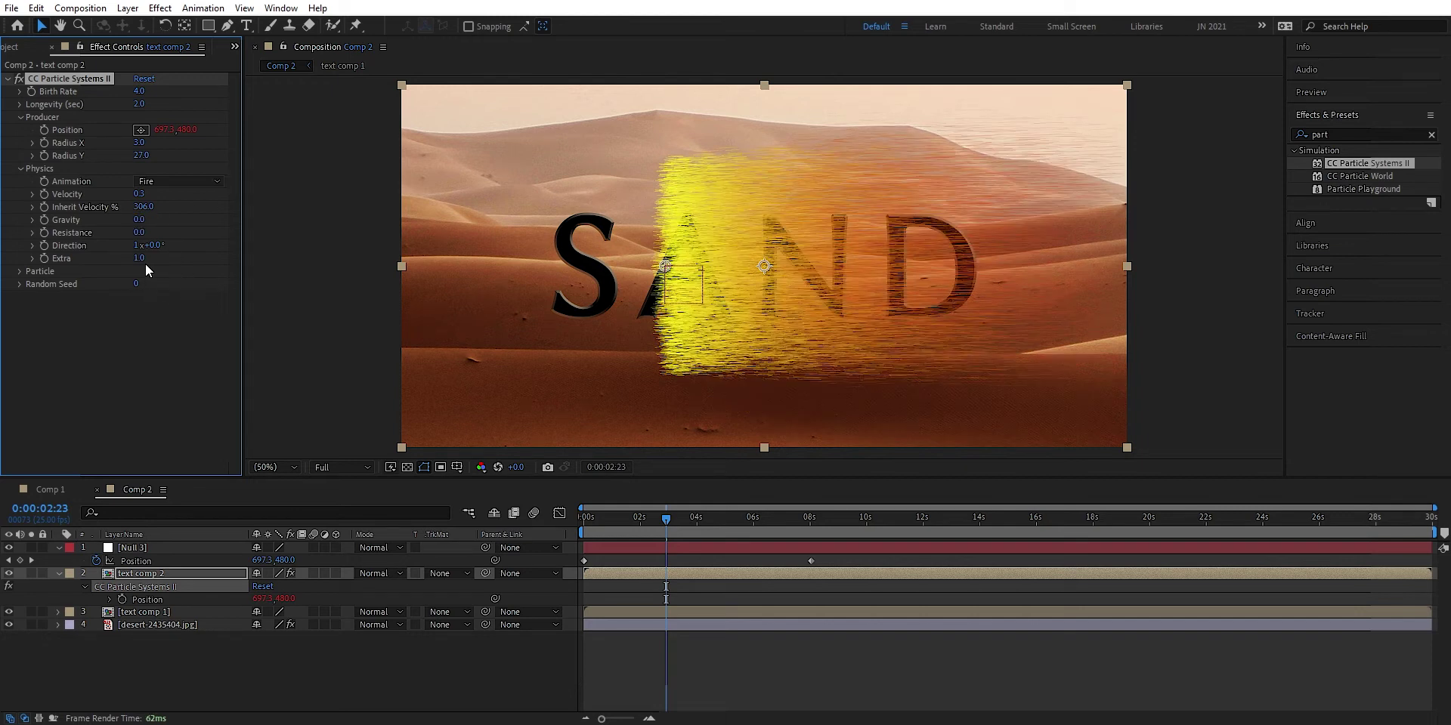
Change the Particle Type from Line to Shaded Sphere.
click(20, 272)
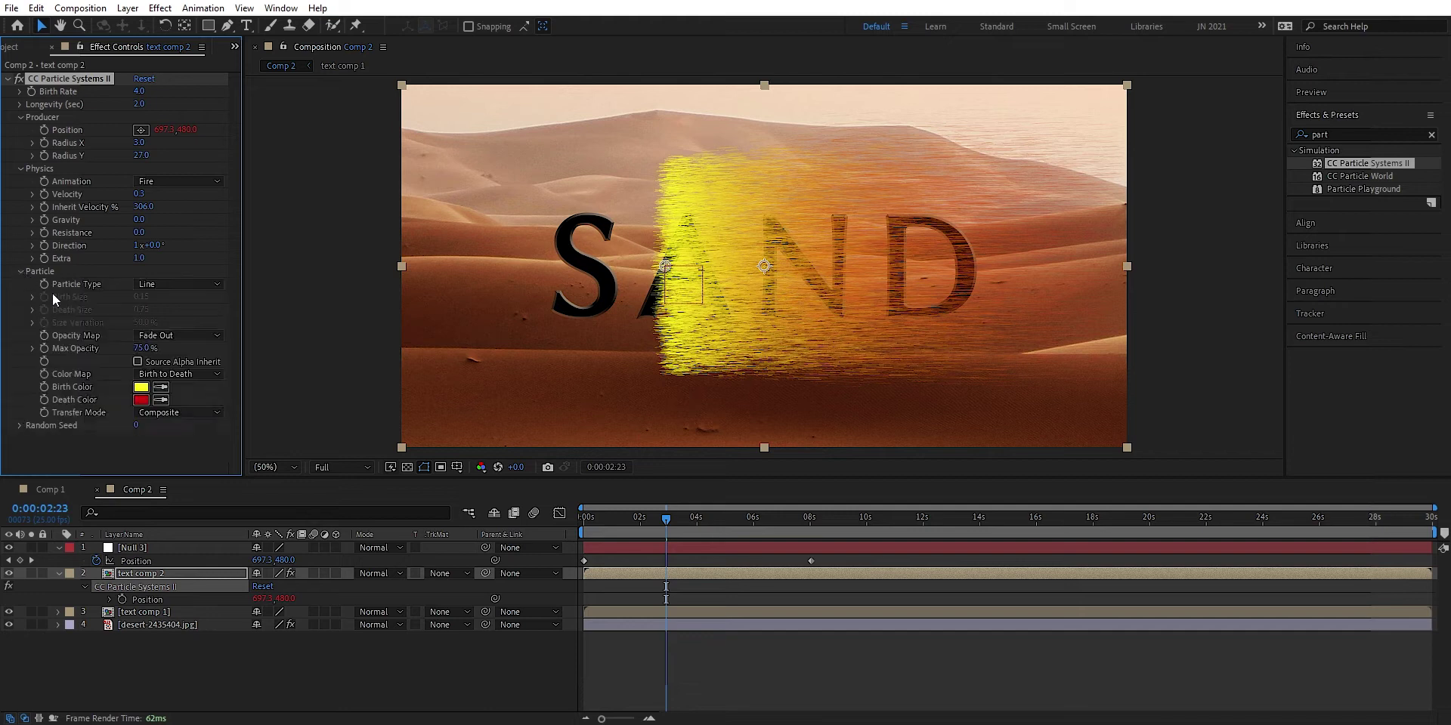
click(196, 288)
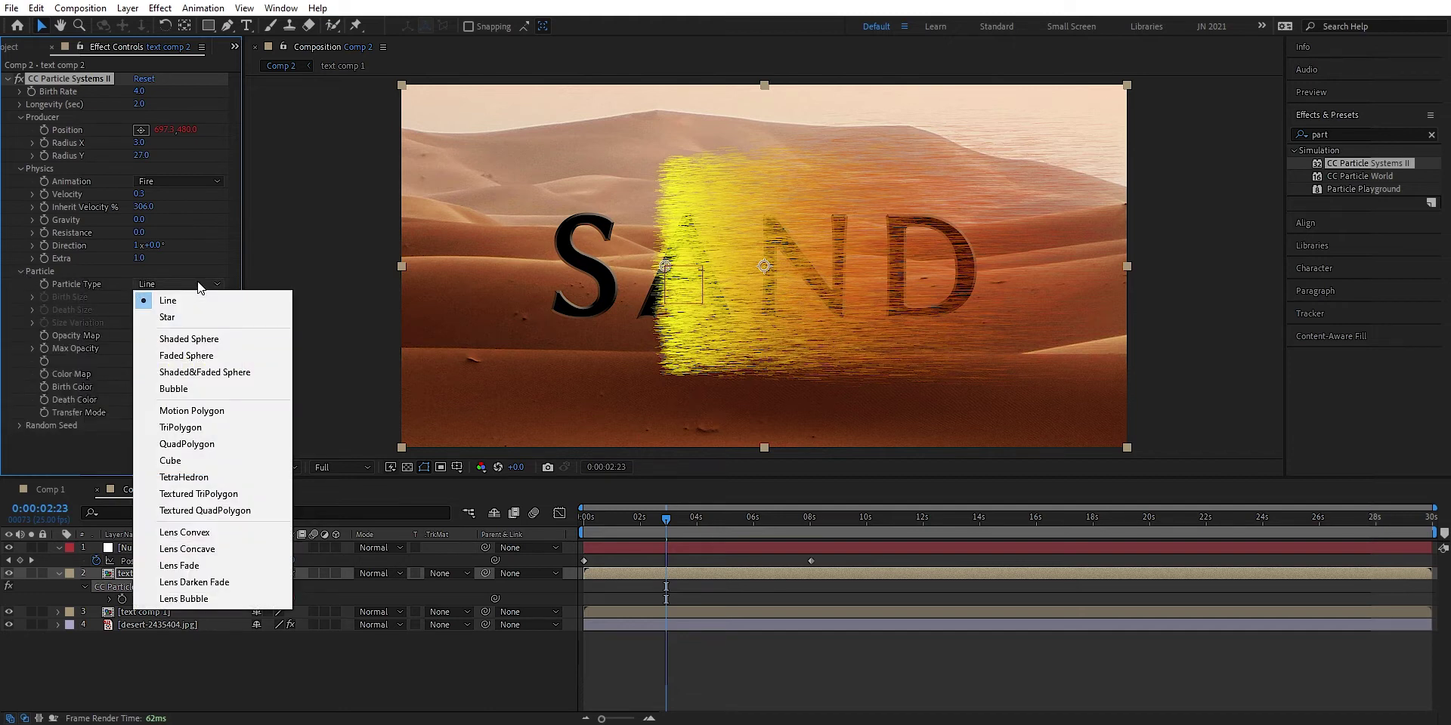
click(198, 341)
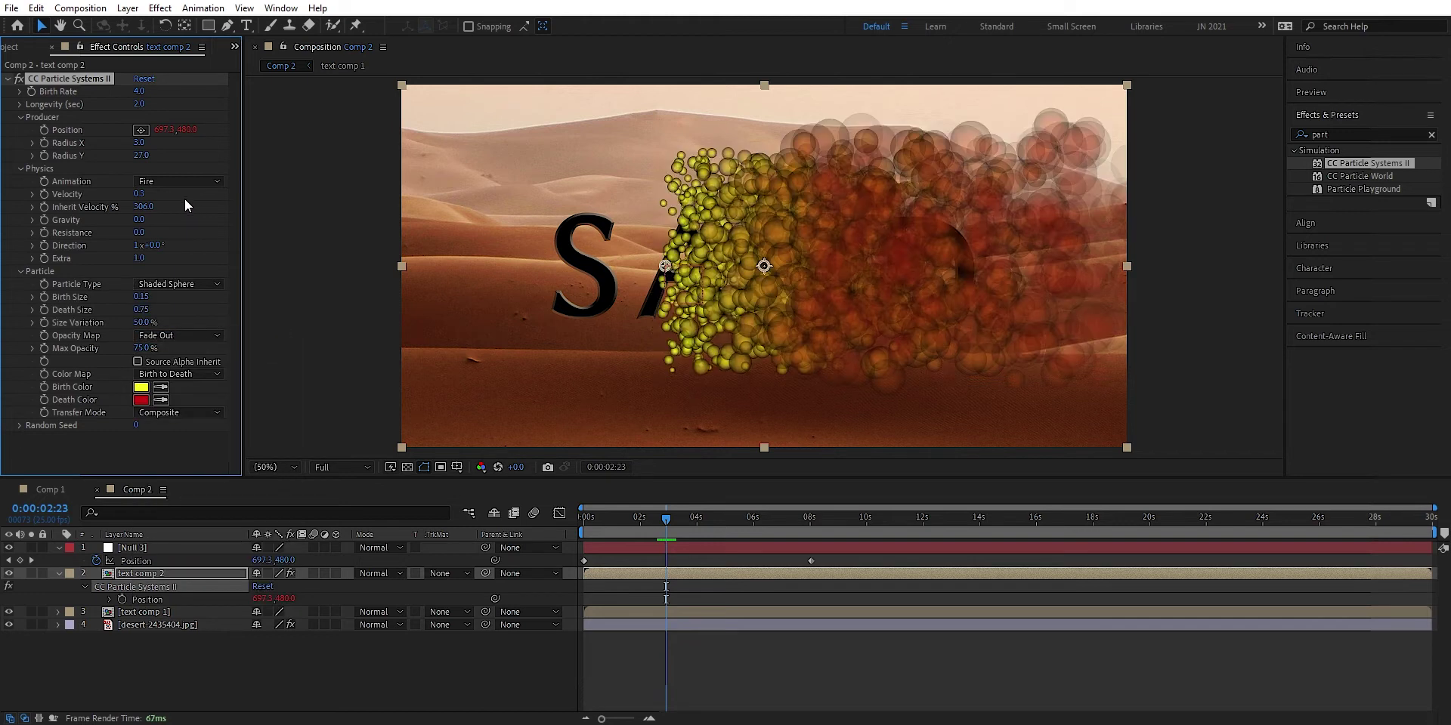
Set both the Birth Size and the Death Size of the particles to 0.05.
click(143, 297)
text(.03)
key(Return)
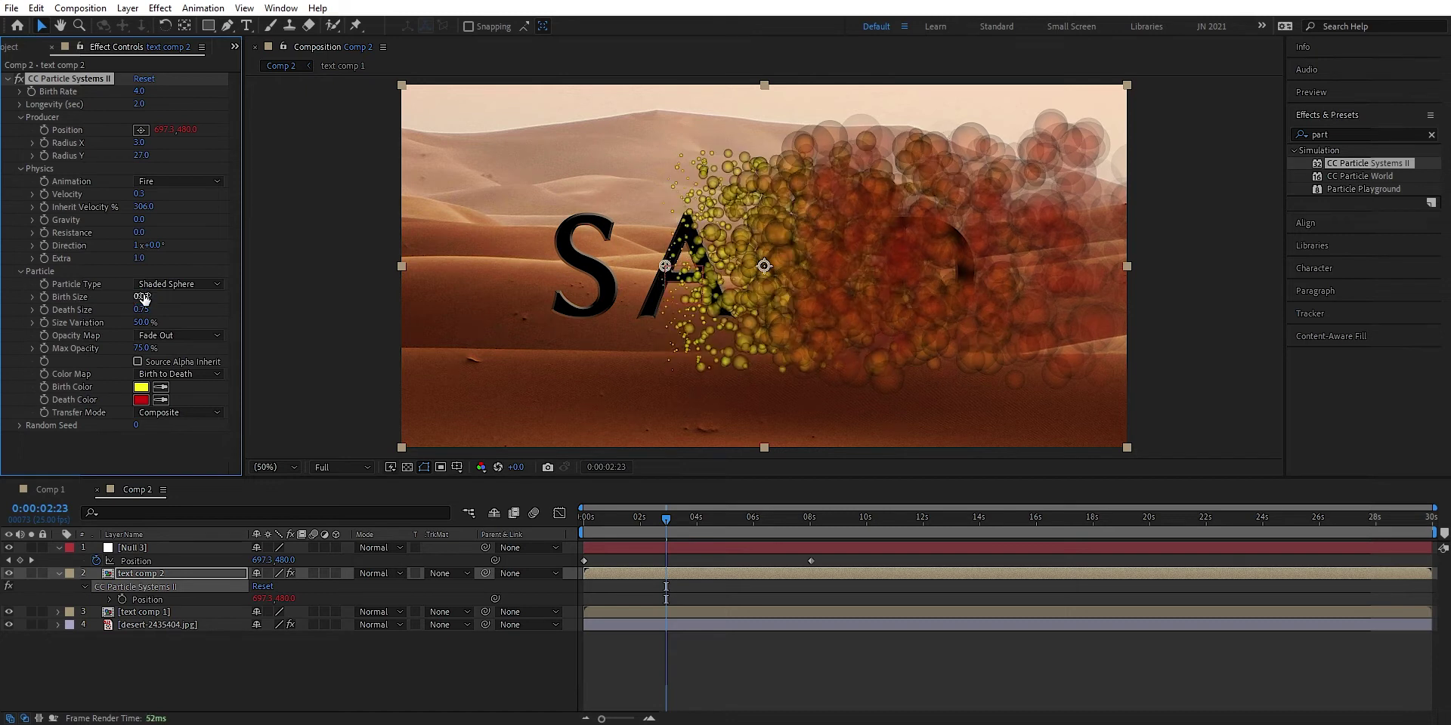
click(142, 310)
text(.03)
key(Return)
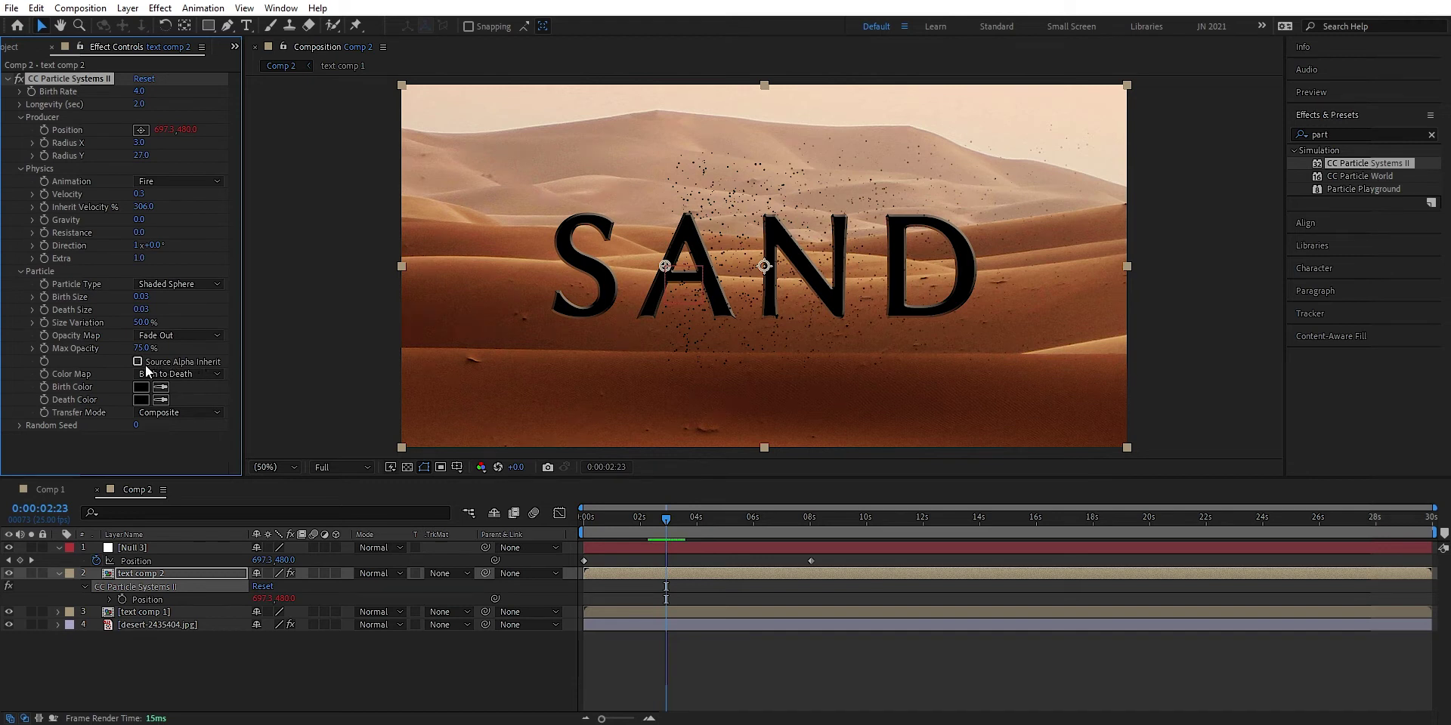
Enable Source Alpha Inherit and raise the Birth Rate to 61.7, previewing the particles around 0:00:02:00.
click(138, 362)
drag(664, 517, 637, 507)
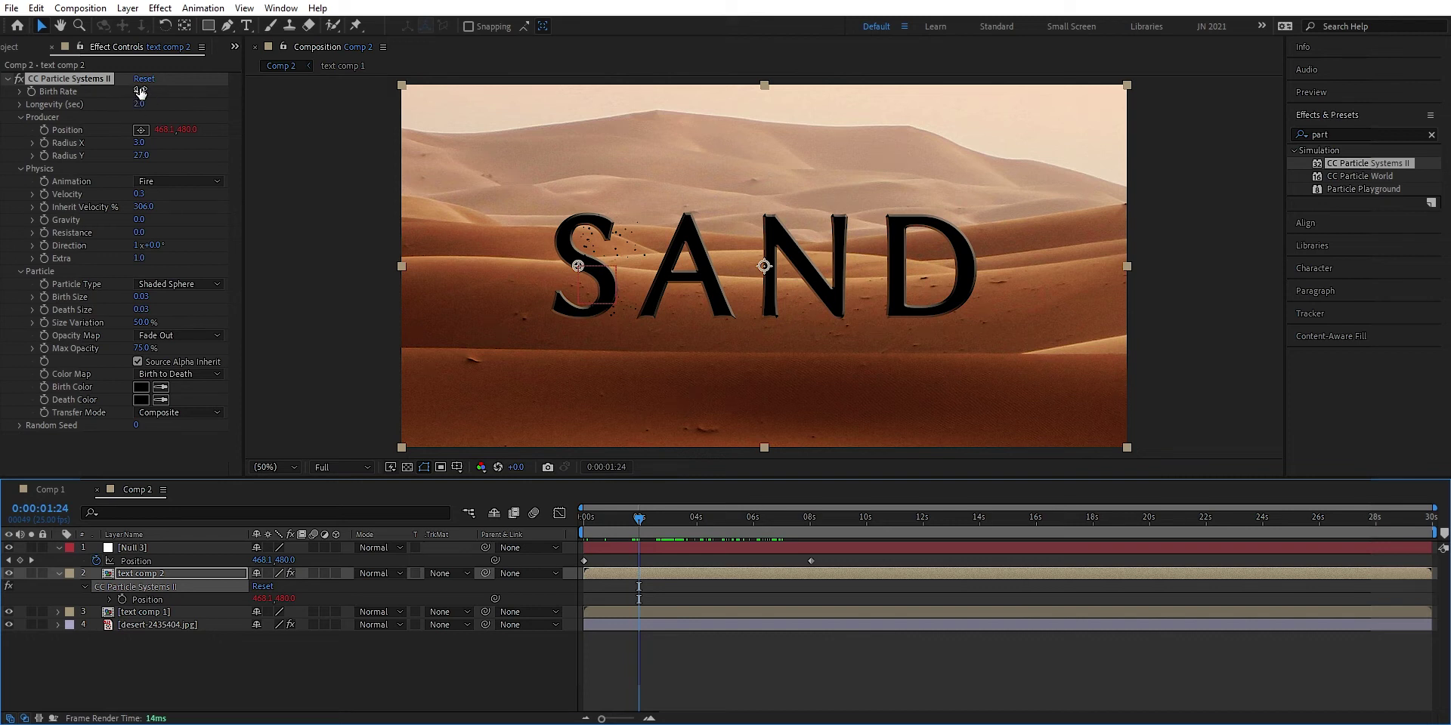
drag(139, 91, 579, 92)
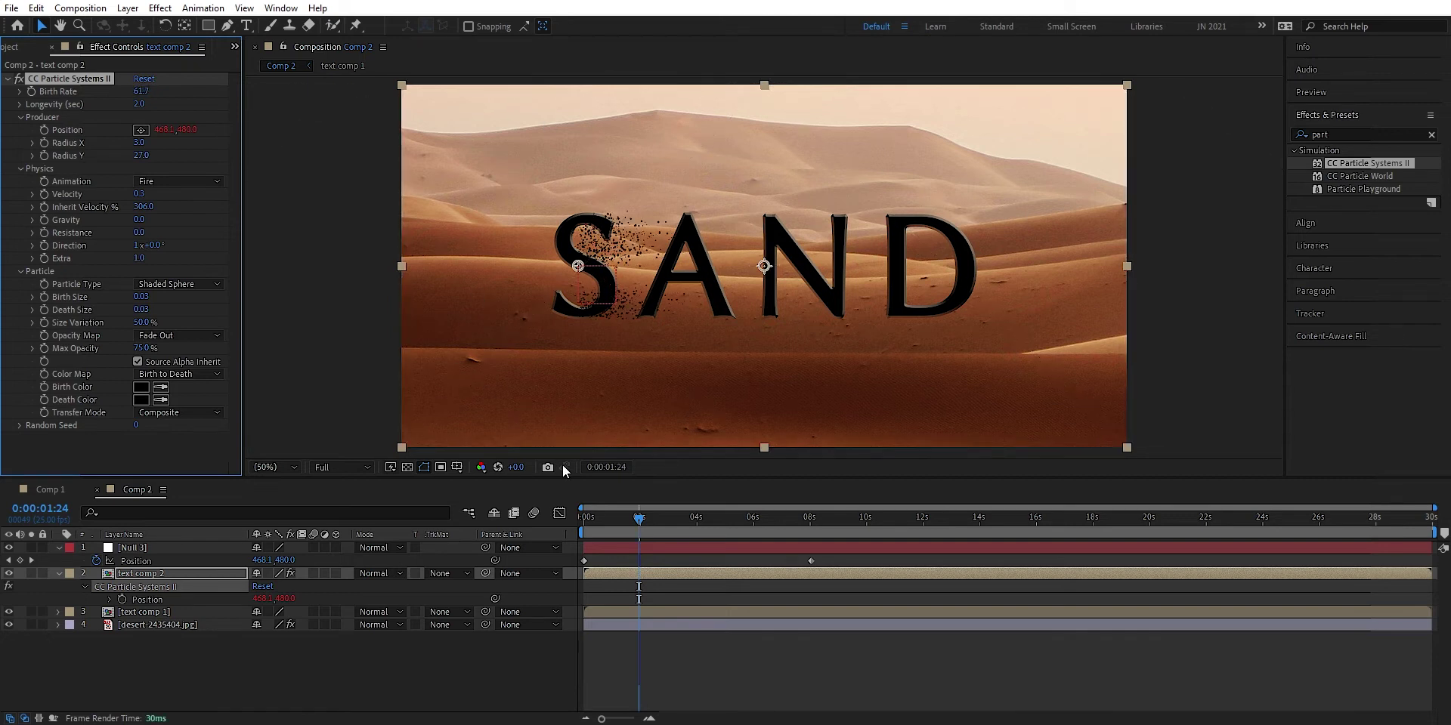
mouse_move(636, 515)
mouse_down()
mouse_move(694, 510)
mouse_move(636, 514)
mouse_up()
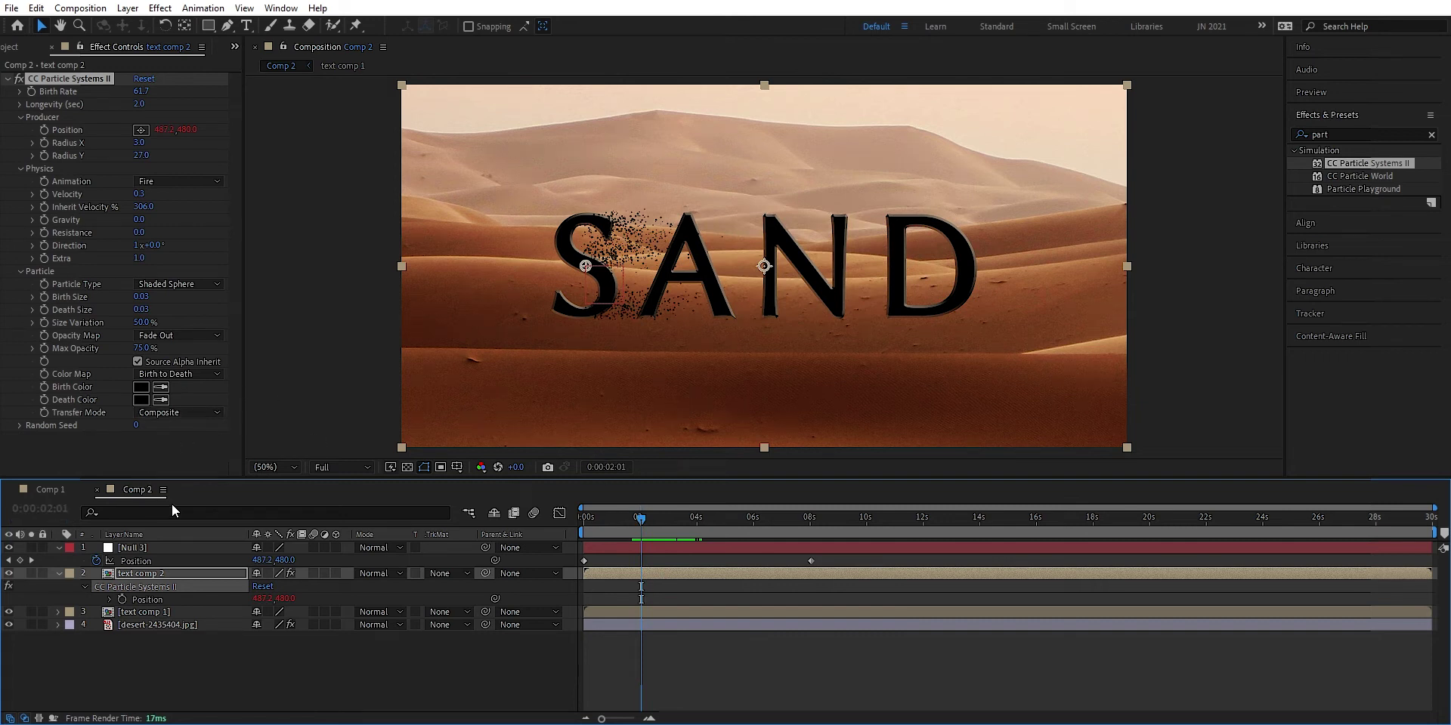
In text comp 1, enlarge the sand text to a font size of 422 px and center it vertically in the composition.
double_click(143, 611)
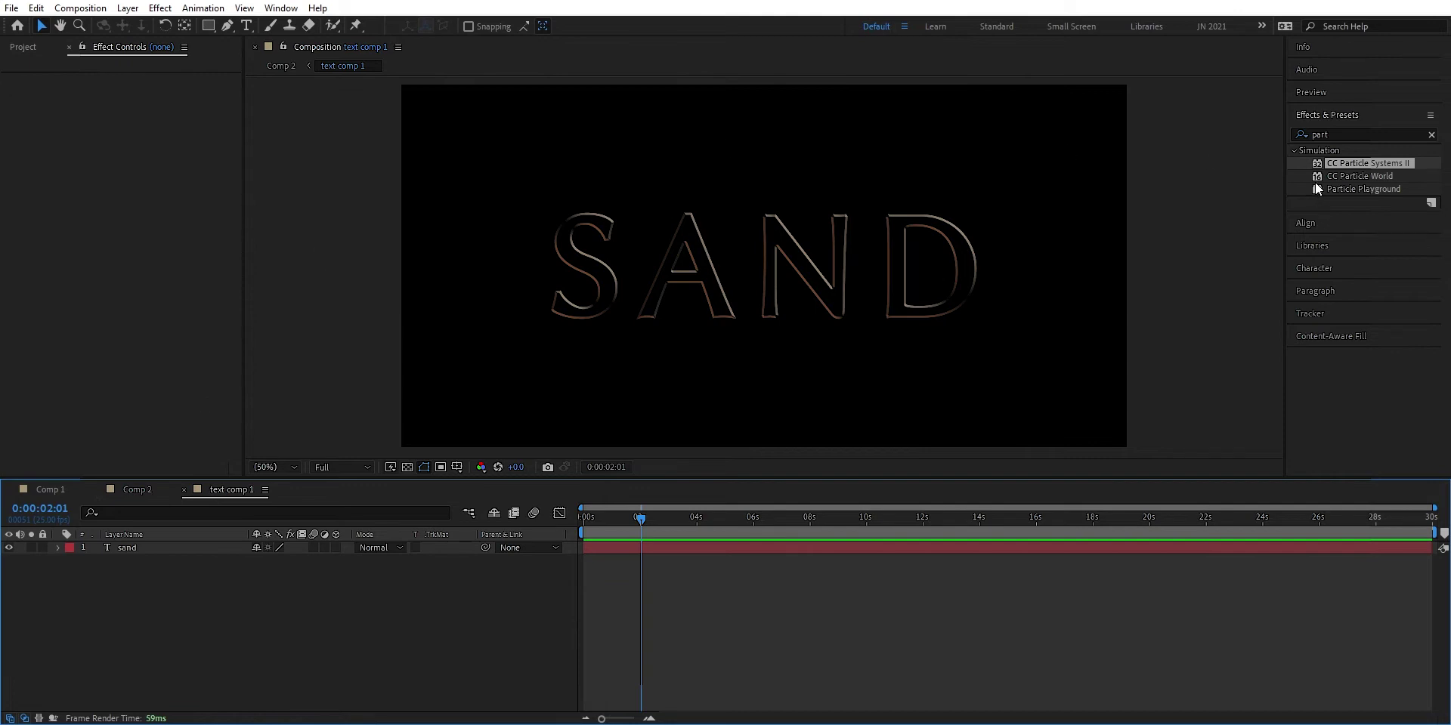
click(836, 269)
click(229, 549)
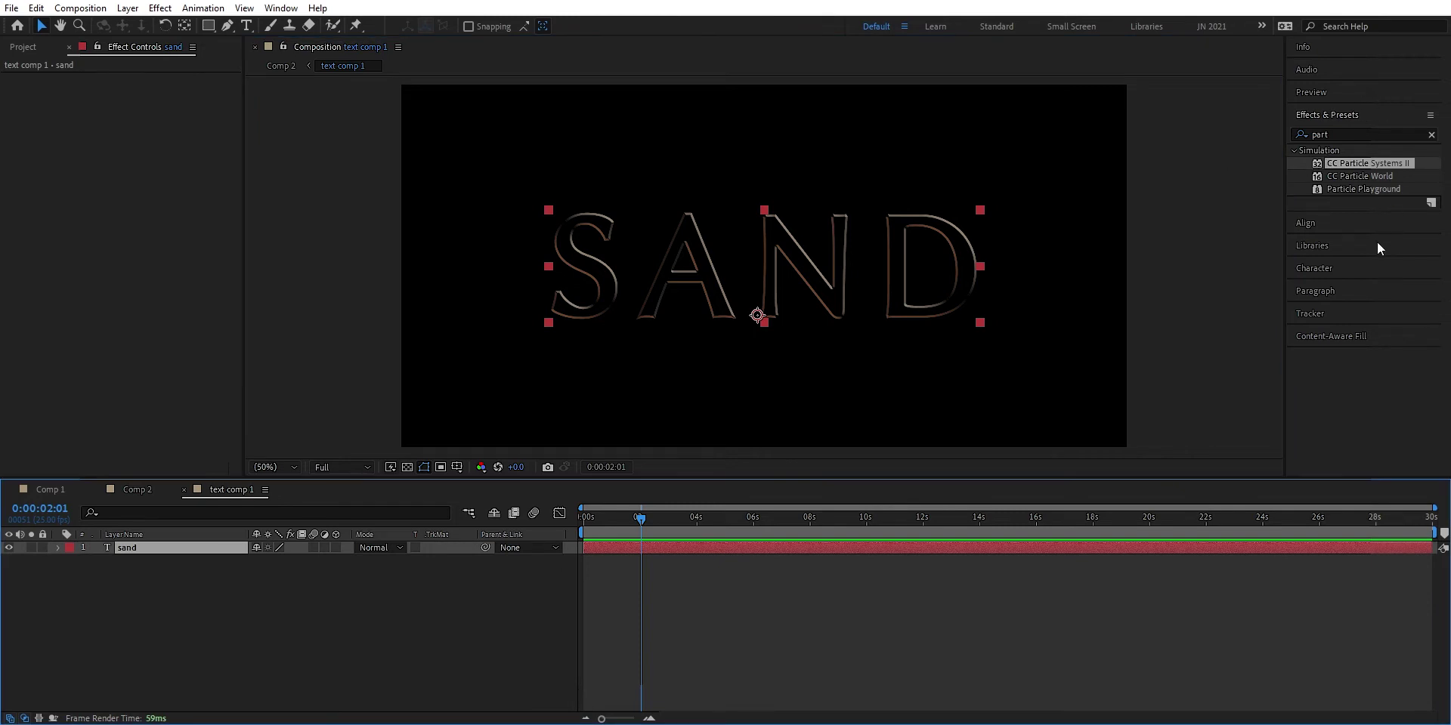
click(1365, 268)
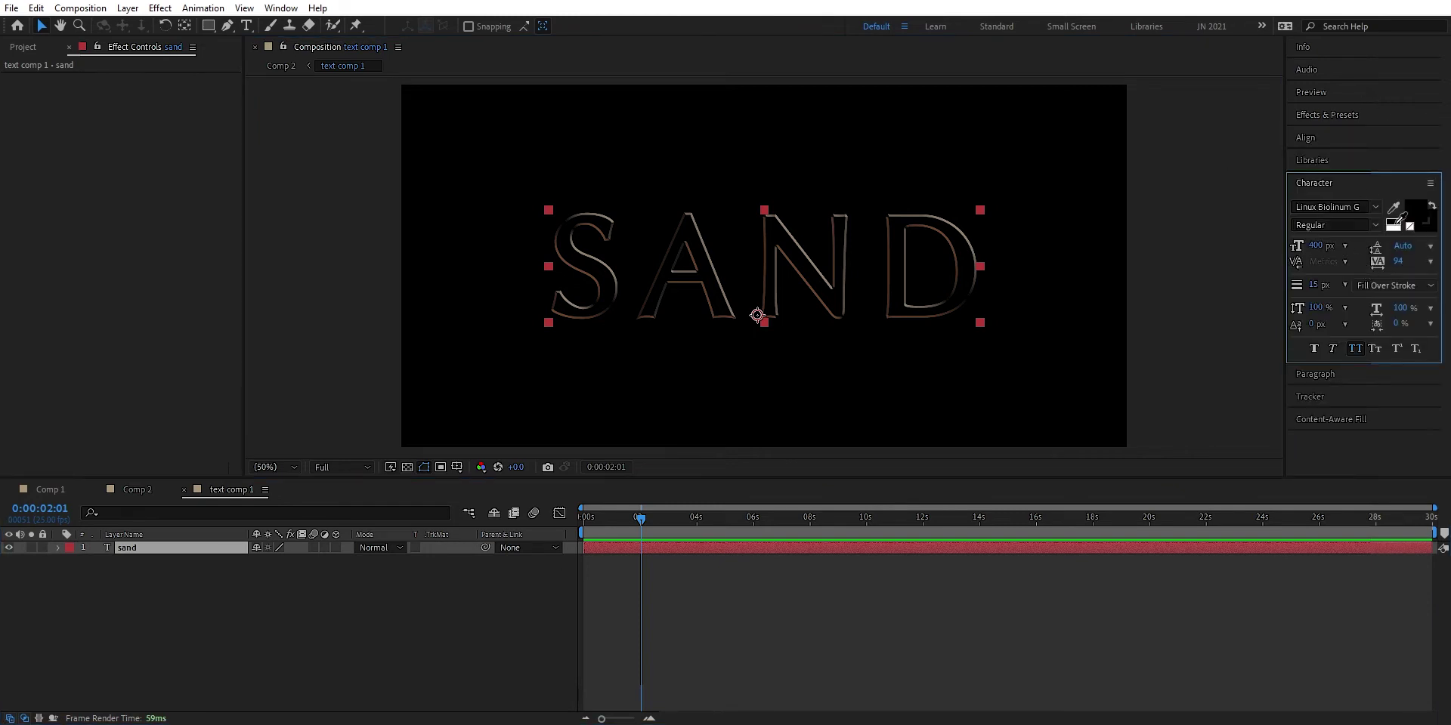
drag(1315, 248, 1331, 244)
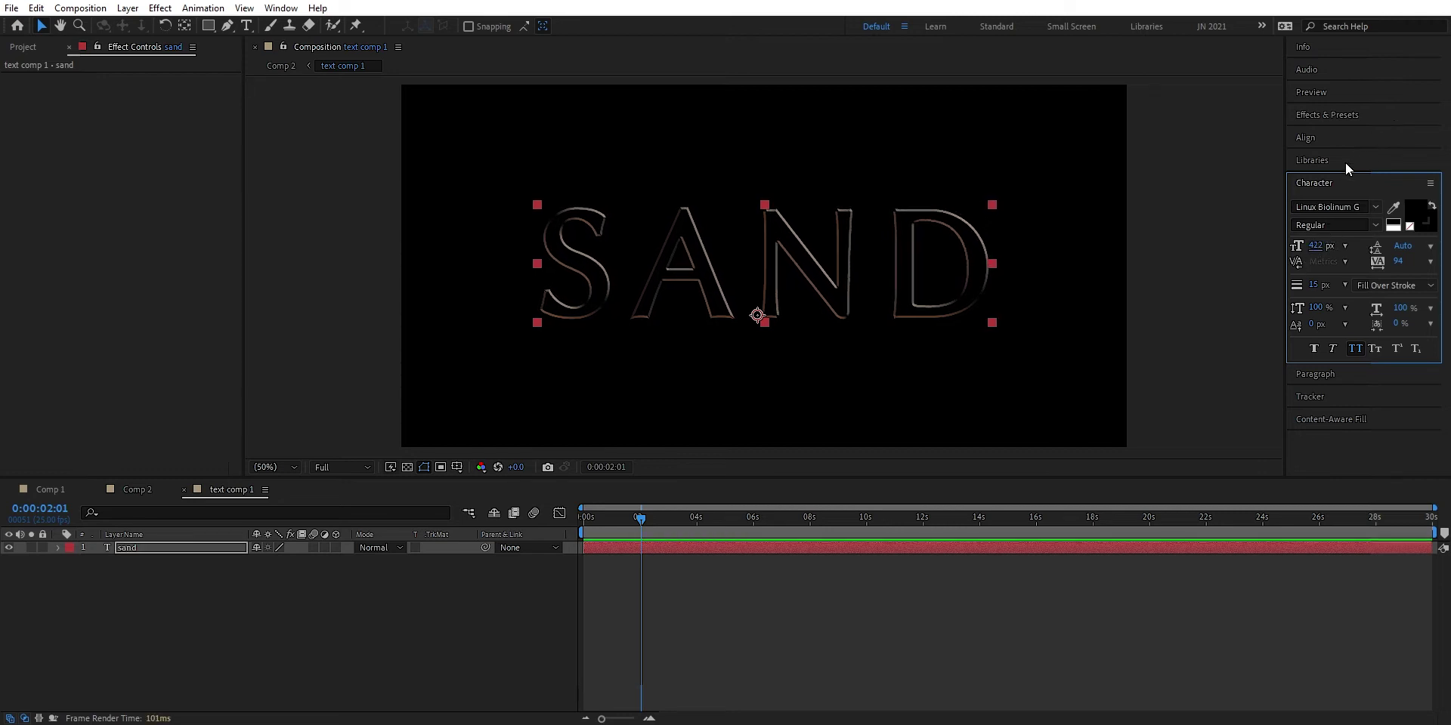
click(1345, 136)
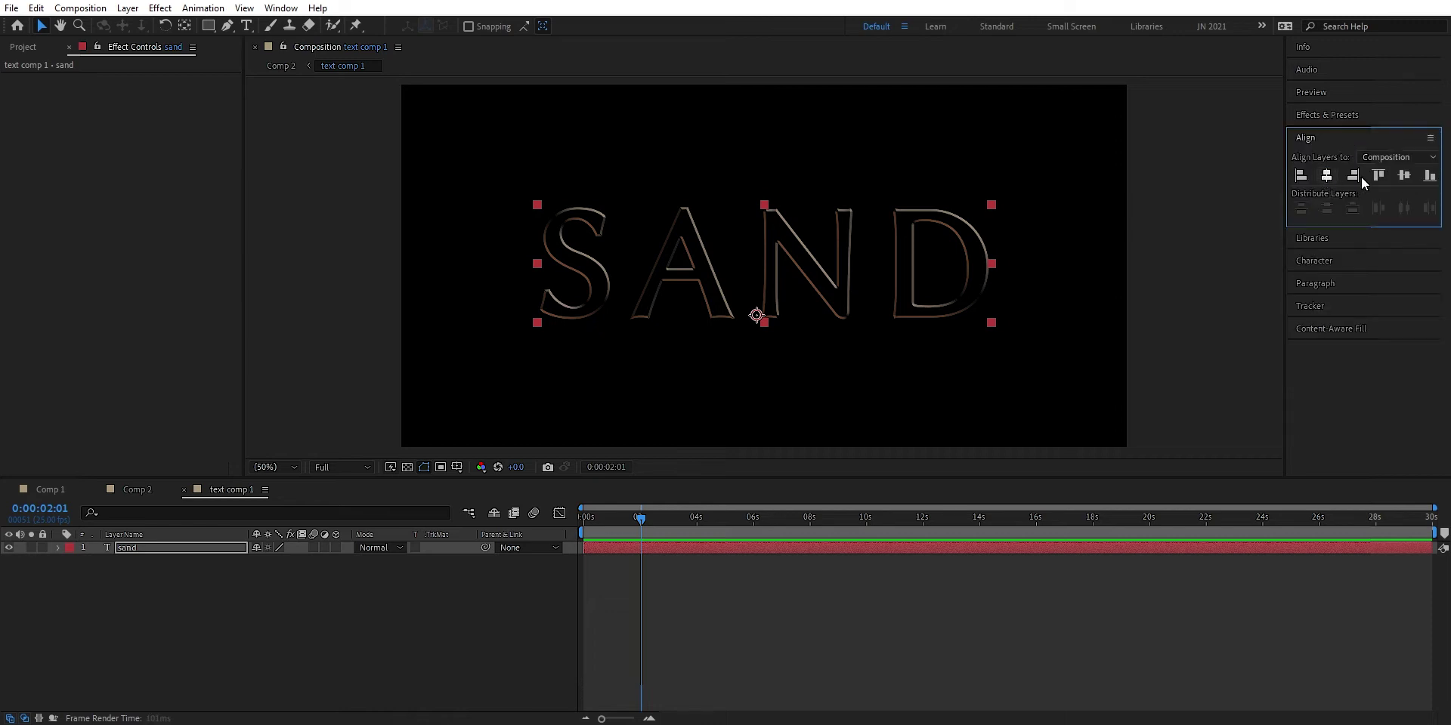
click(1404, 175)
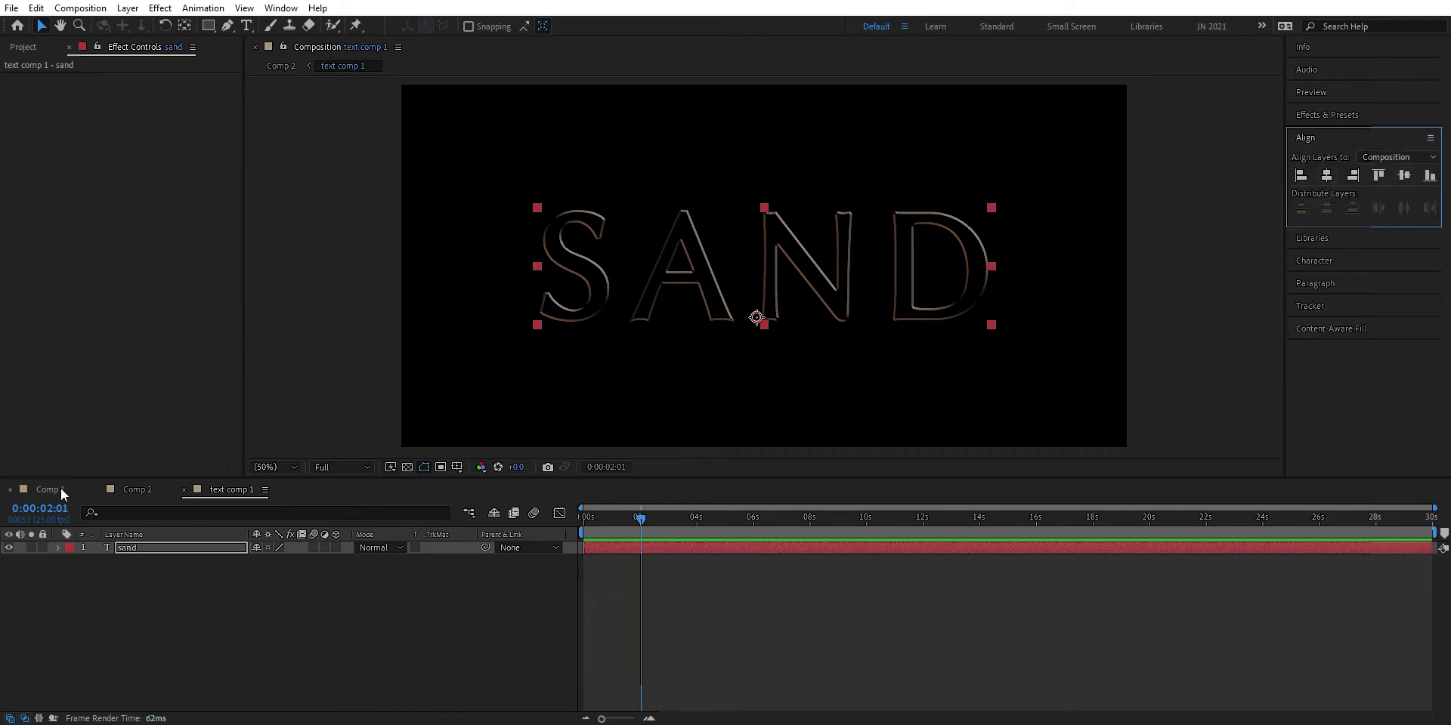
Return to Comp 2 and scrub to 0:00:01:21 to check the particles against the enlarged title.
click(126, 487)
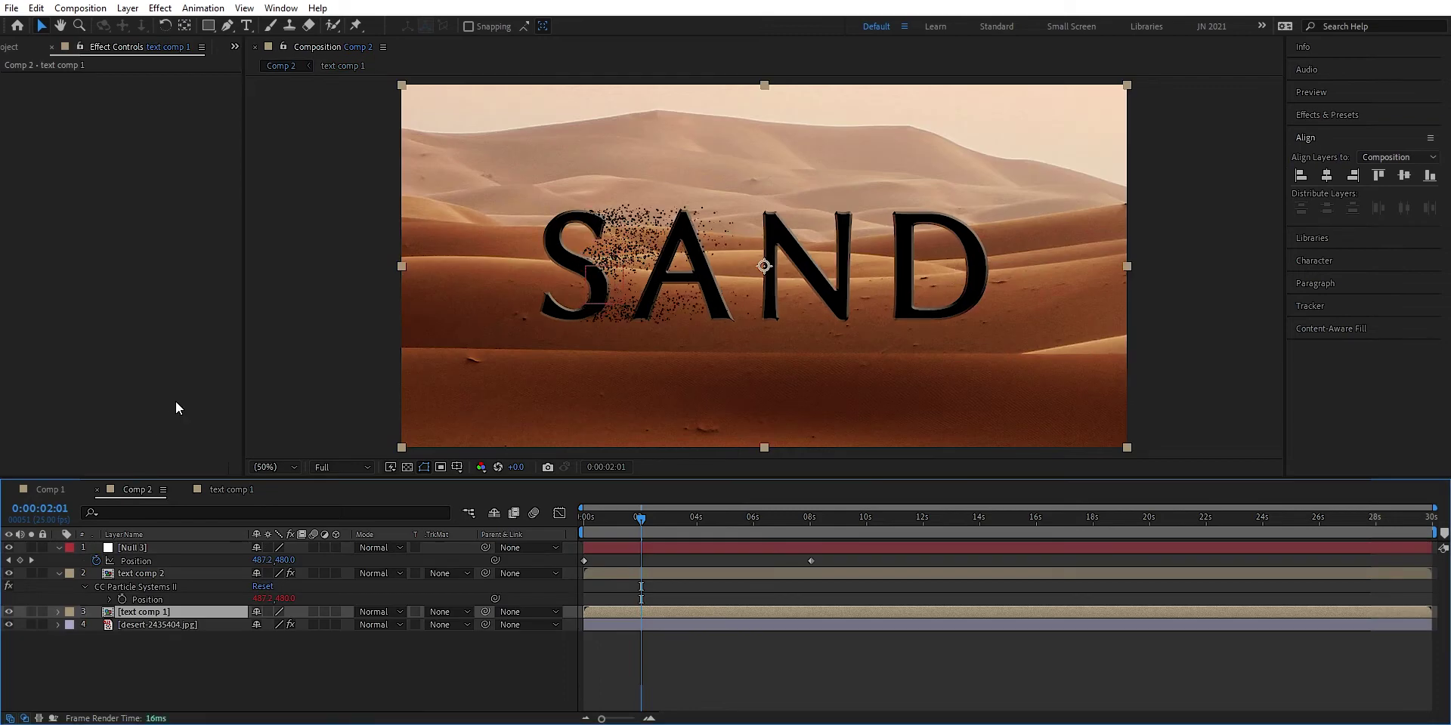
mouse_move(641, 518)
mouse_down()
mouse_move(616, 518)
mouse_move(725, 522)
mouse_move(619, 521)
mouse_move(695, 525)
mouse_move(636, 518)
mouse_up()
click(197, 660)
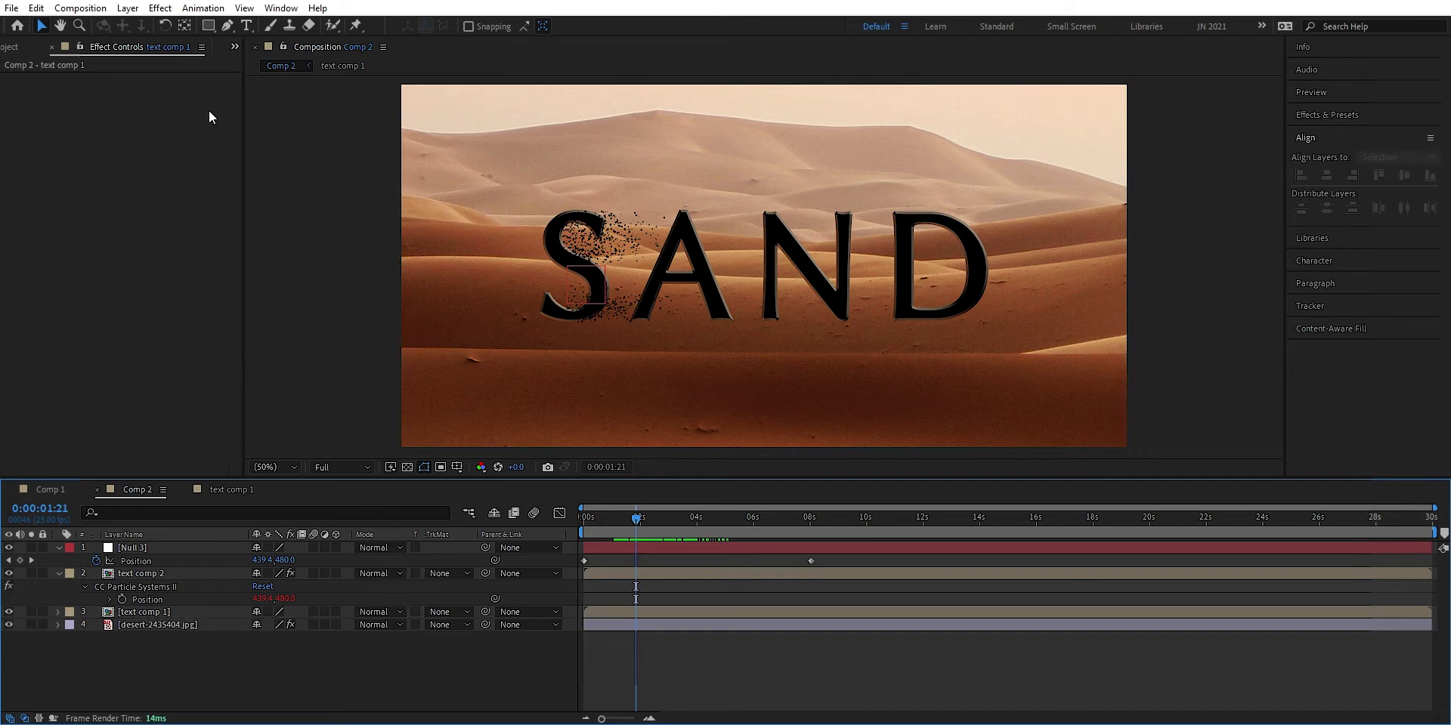
Add a shape layer with a rectangle covering the whole Comp 2 frame, and switch back to the Selection tool.
click(209, 28)
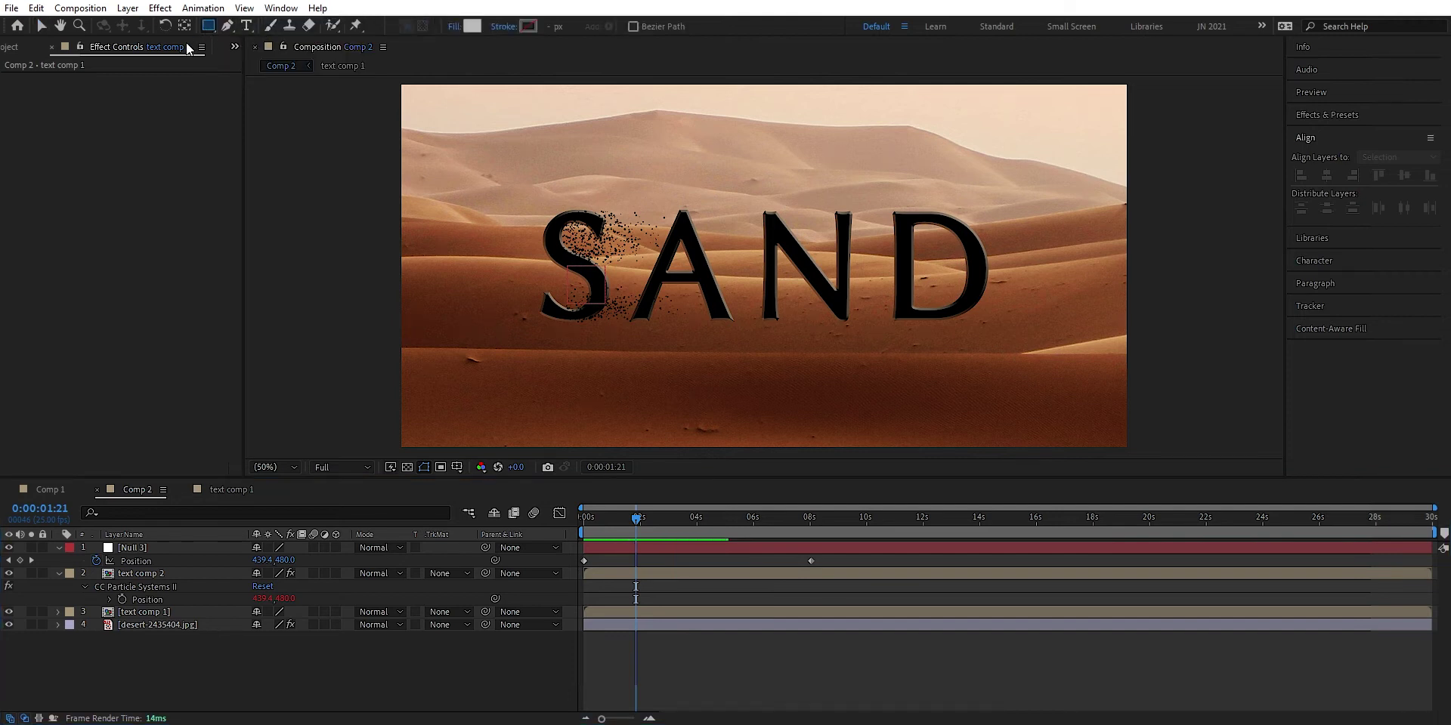
double_click(210, 29)
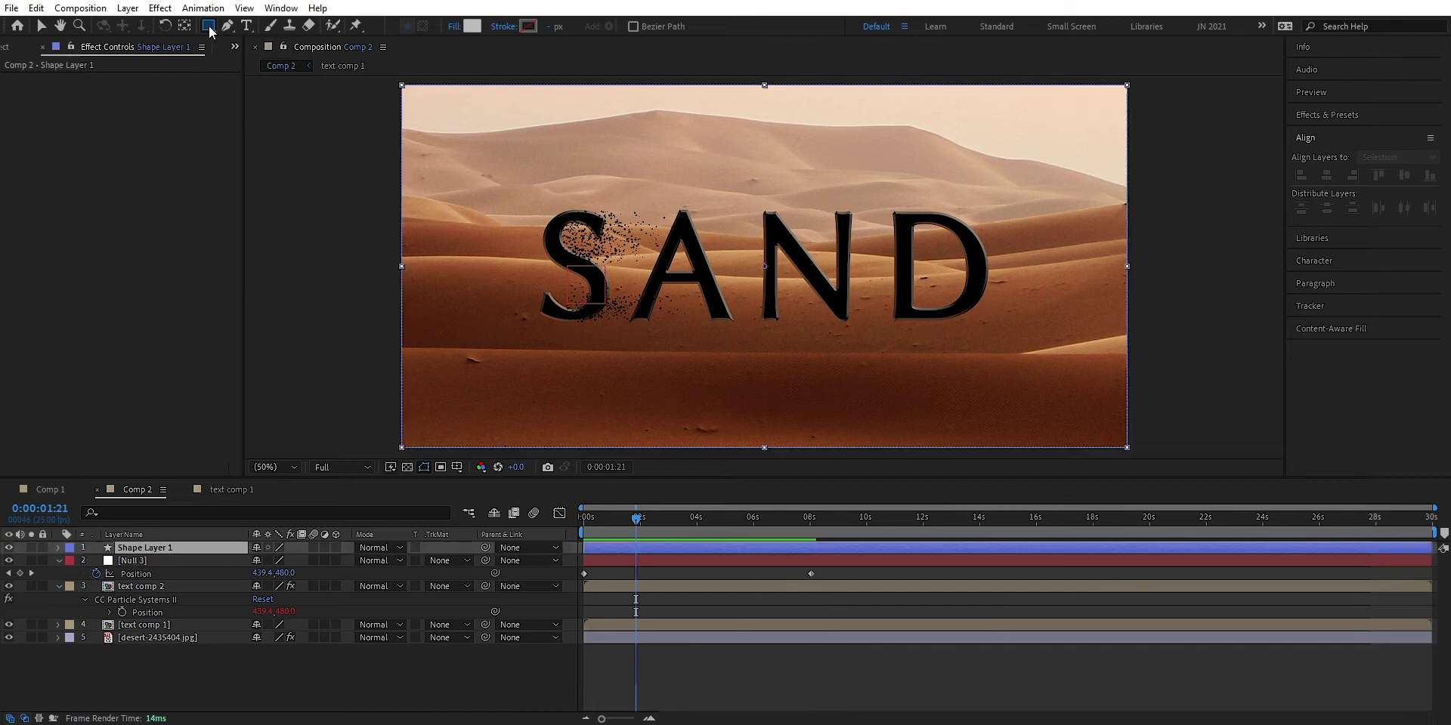
key(v)
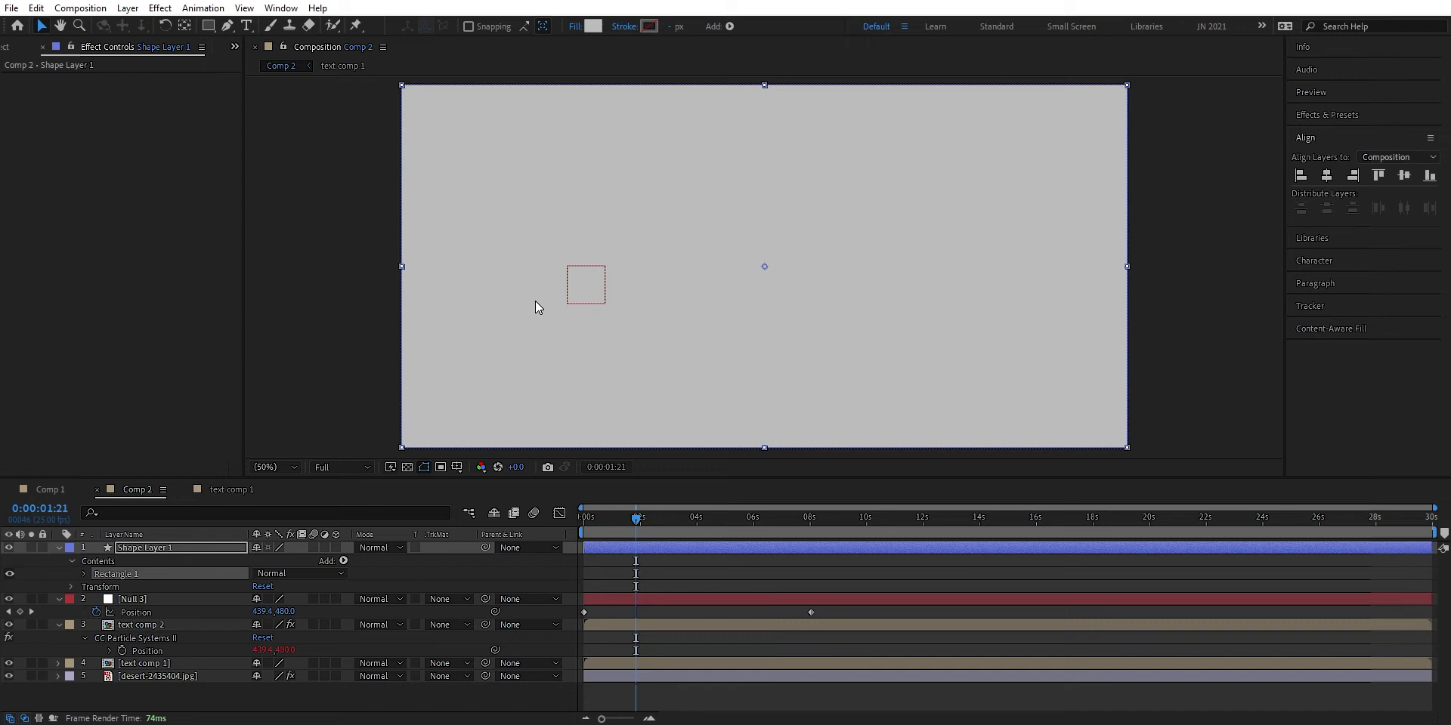
Rename the shape layer covering the frame as mask.
click(163, 549)
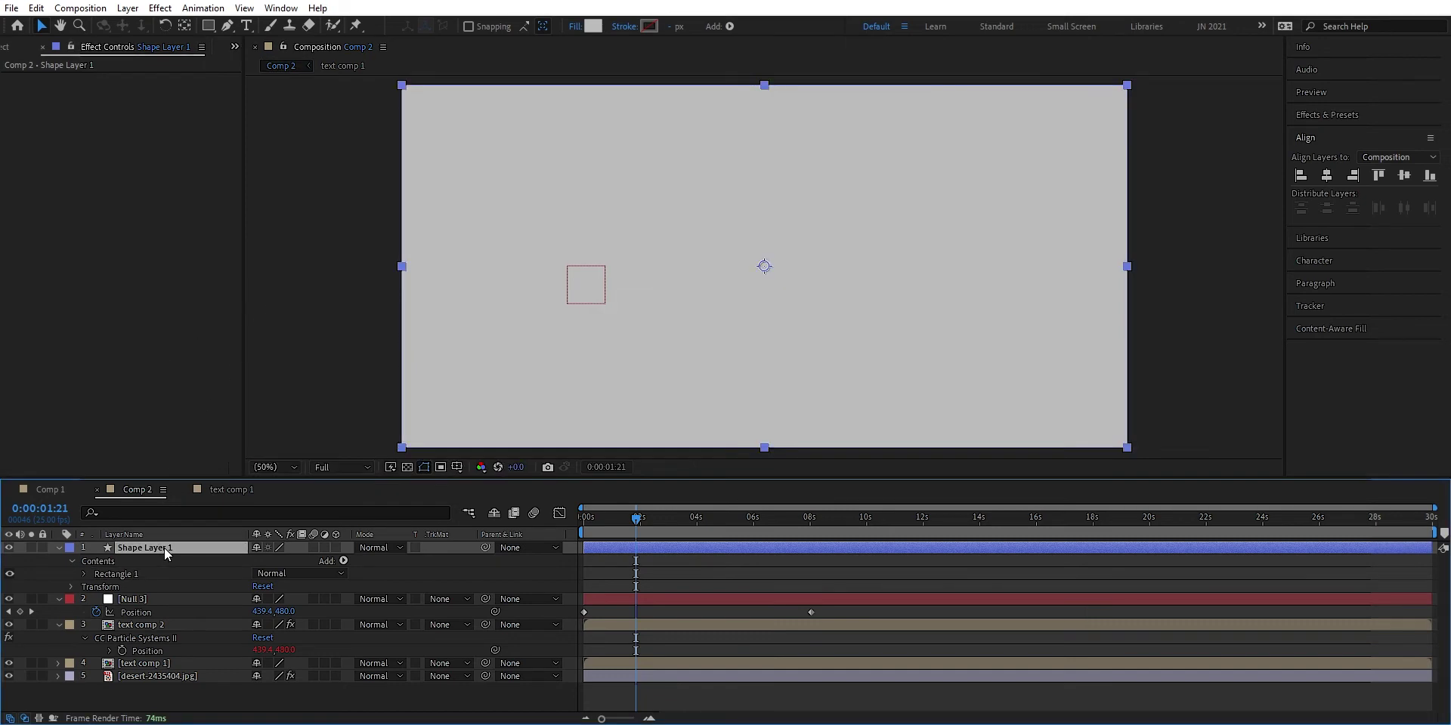
key(Return)
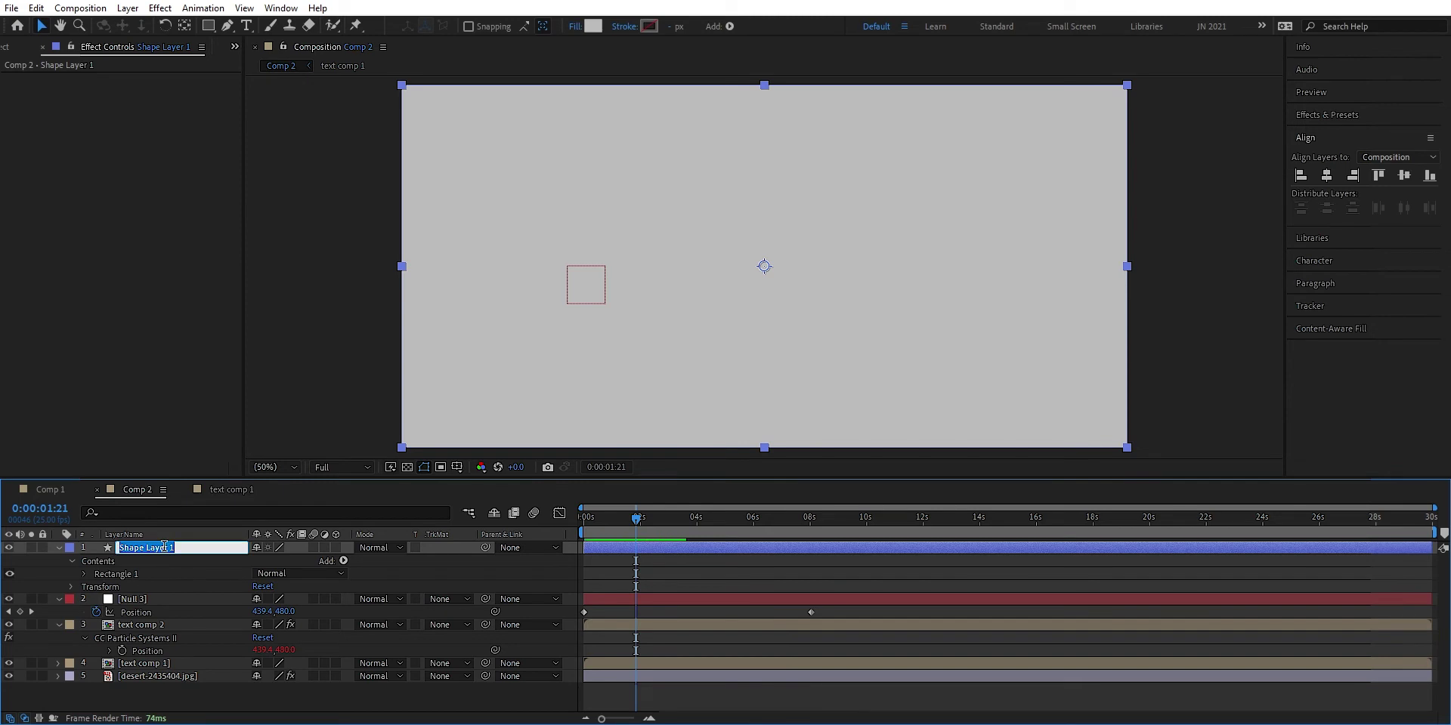
text(mask)
key(Return)
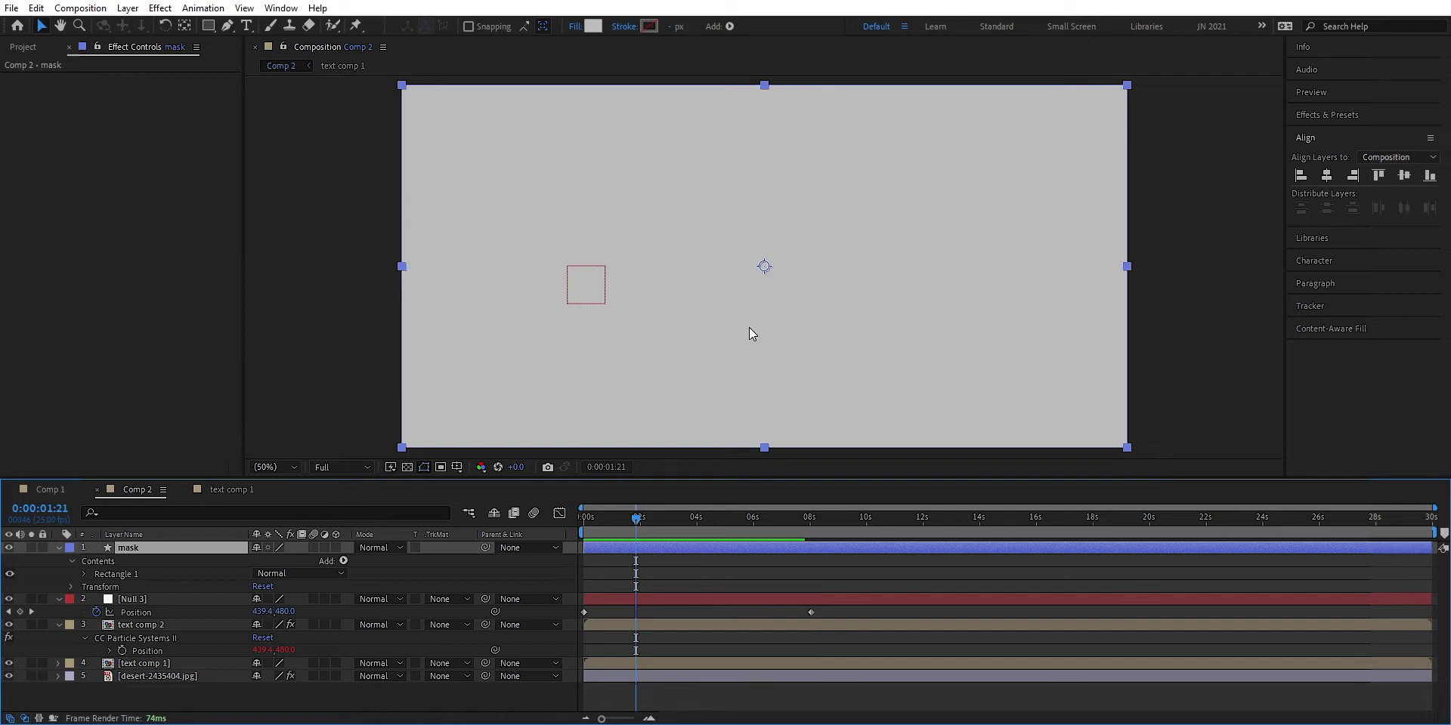
Find the Roughen Edges effect and apply it to the mask layer.
click(1363, 114)
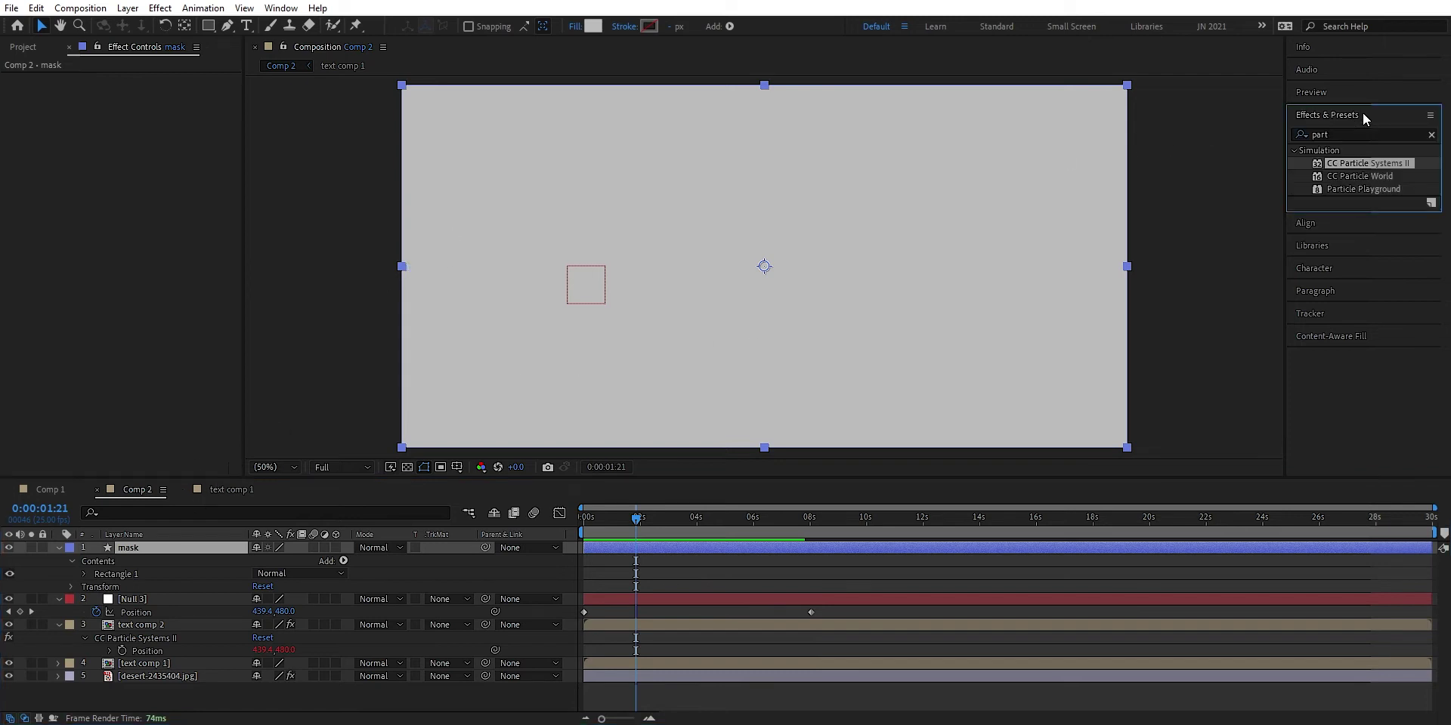
click(1431, 136)
click(1401, 133)
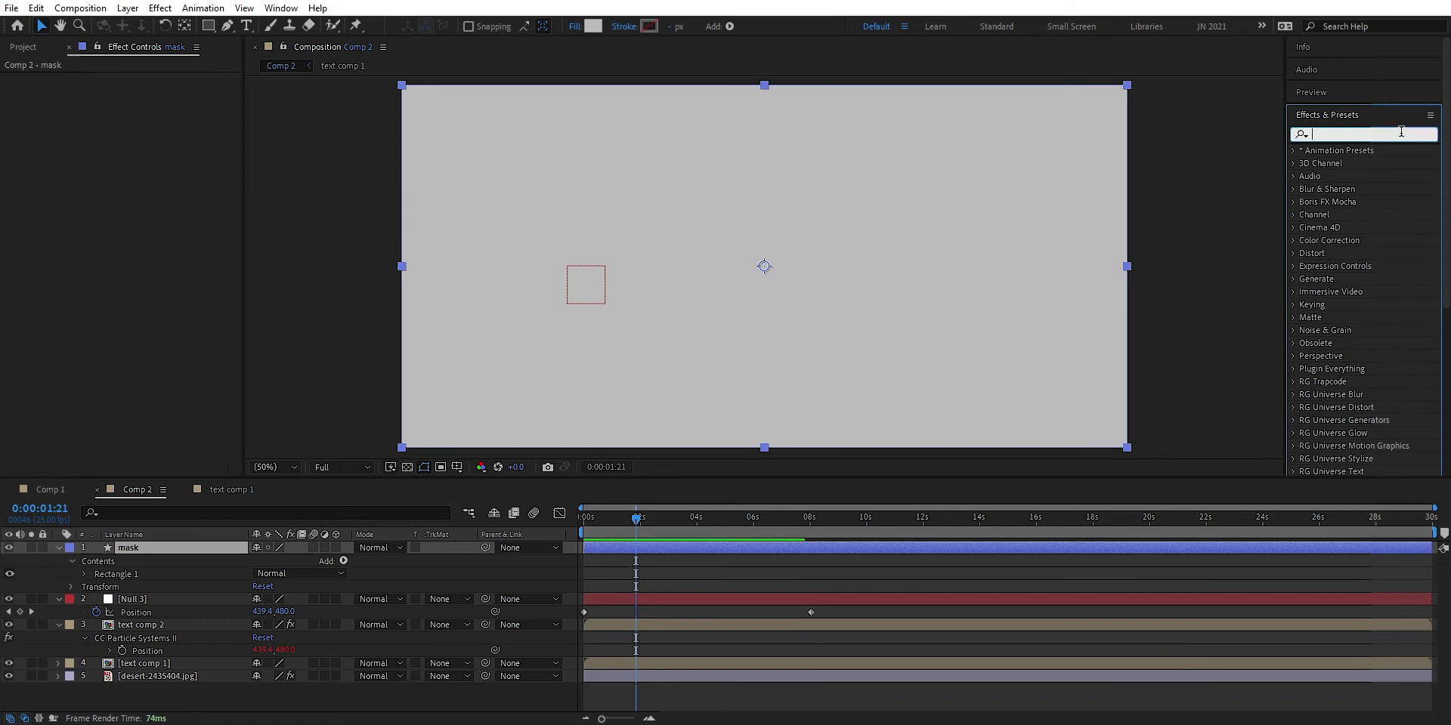
text(r)
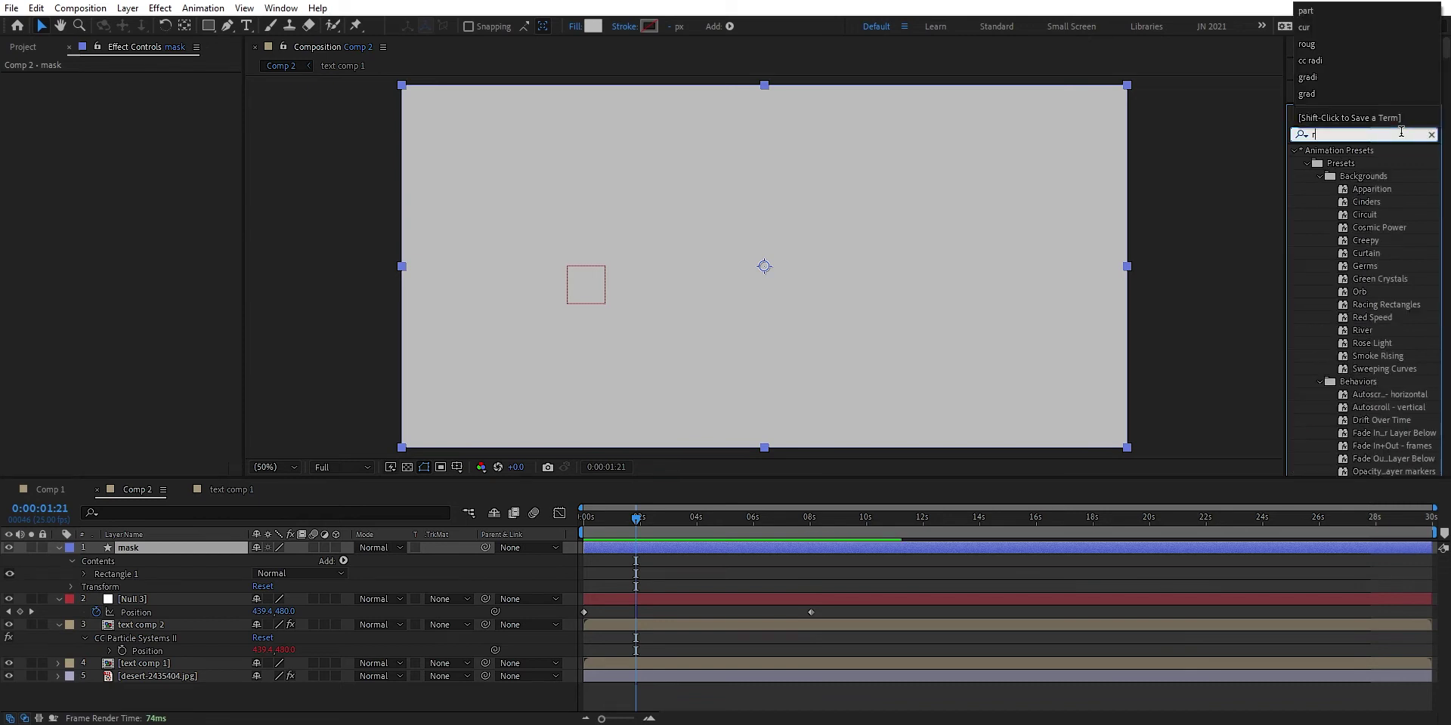
text(oug)
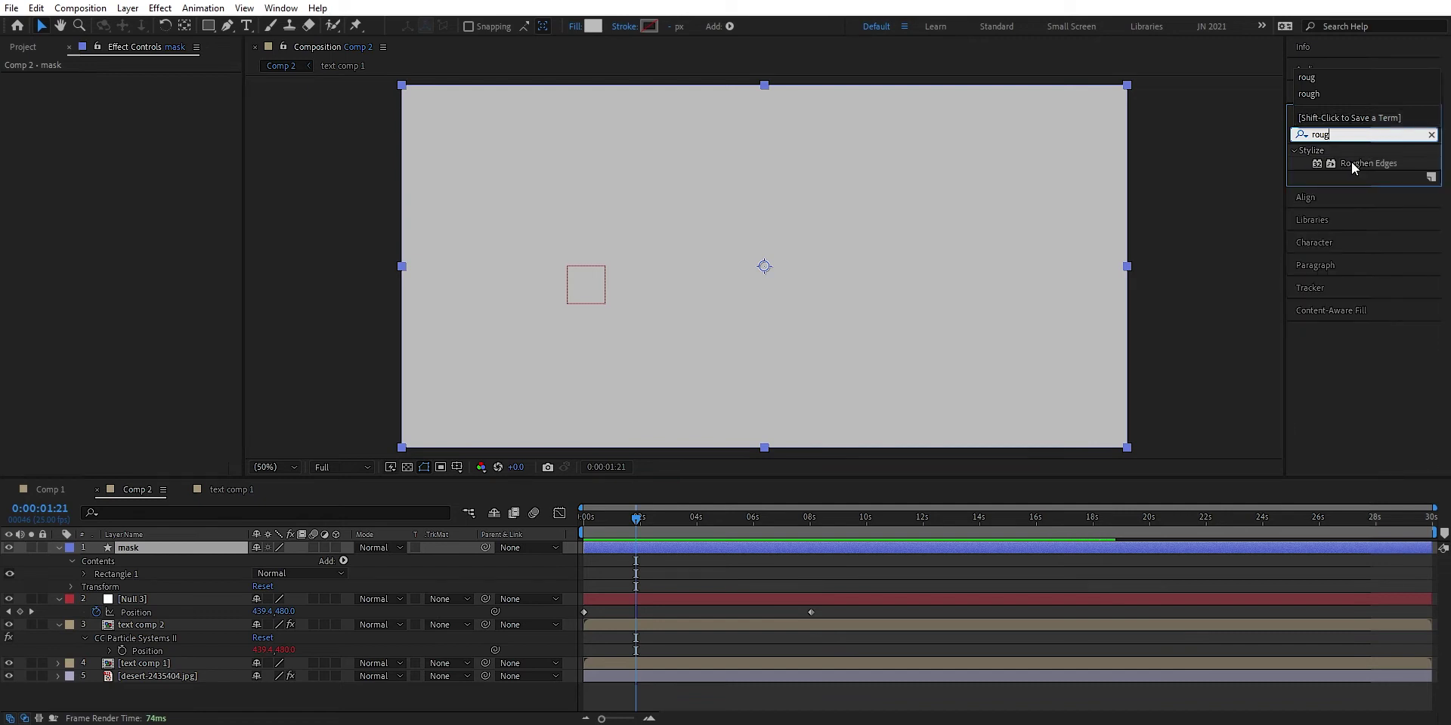
drag(1351, 162, 219, 545)
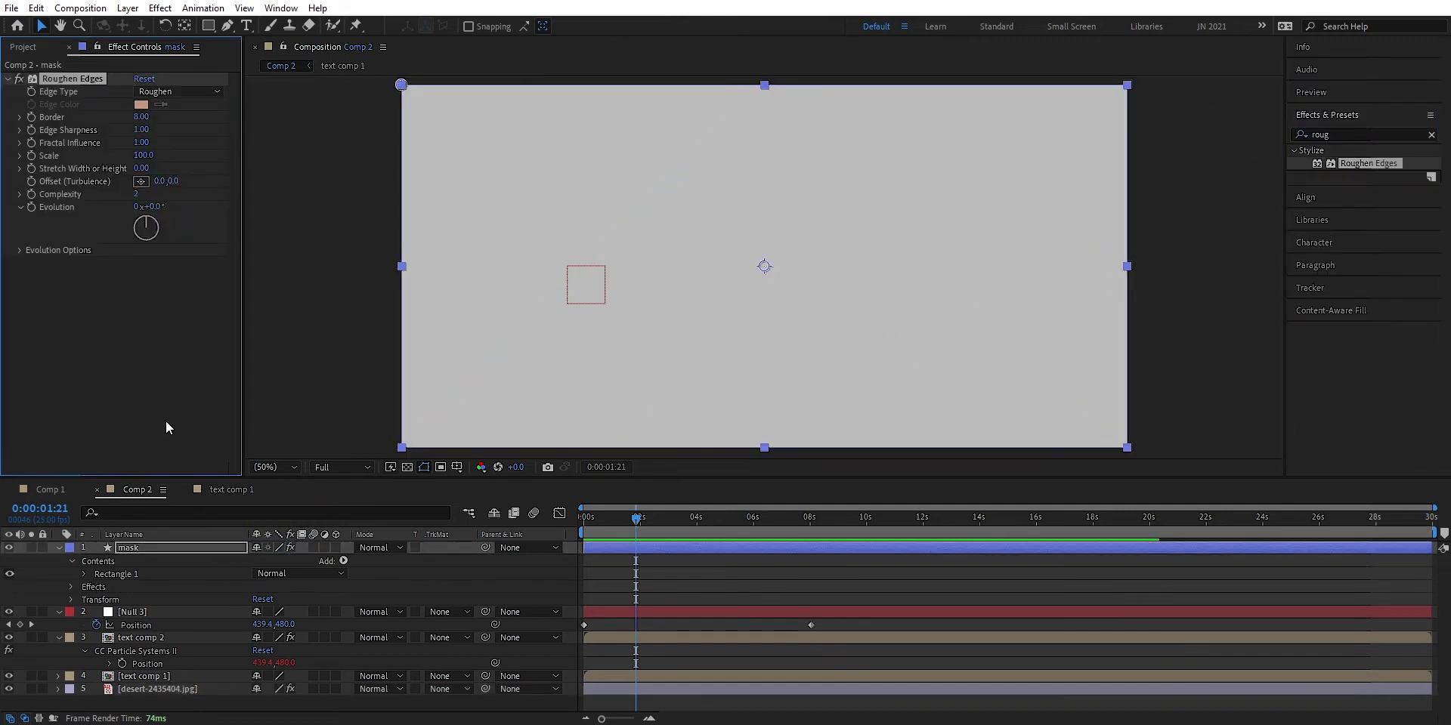
Set the mask's Roughen Edges type to Rusty, with a Border of 50.20 and an Edge Sharpness of 10.
click(193, 90)
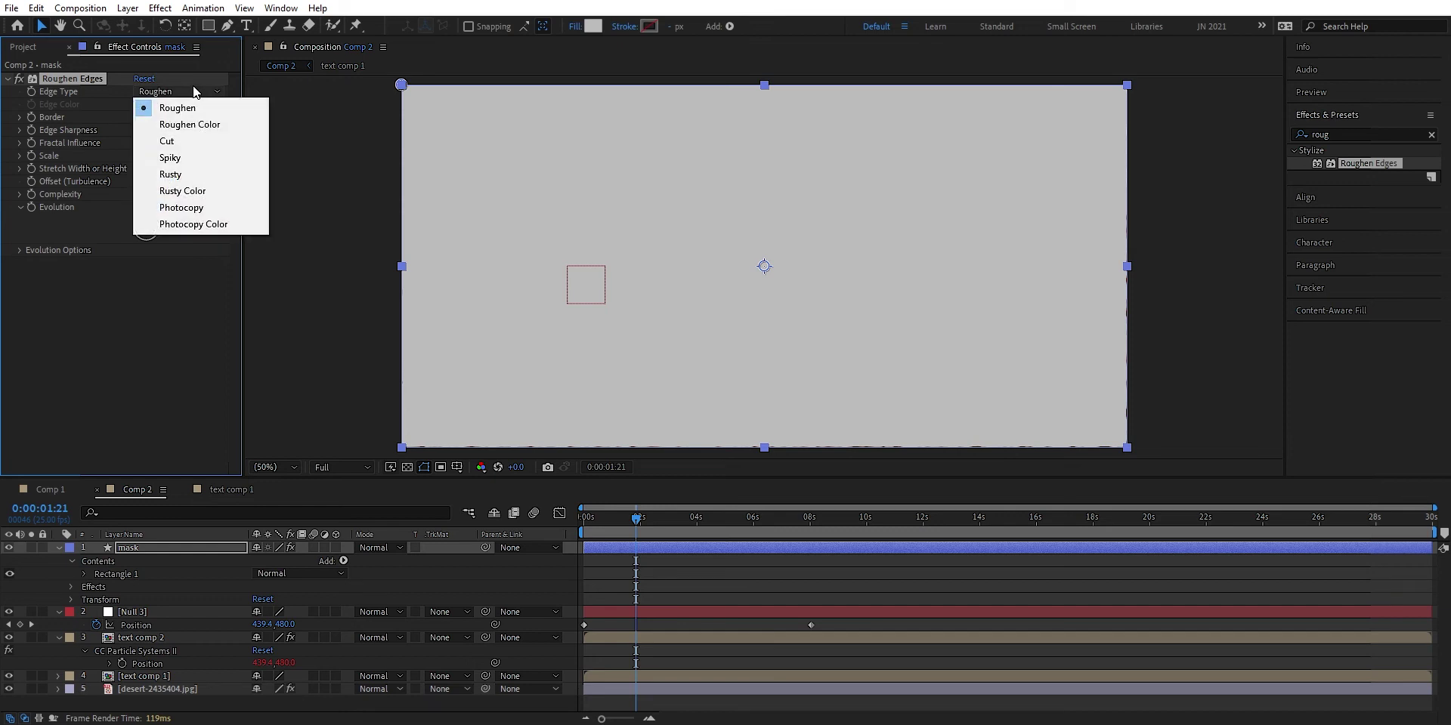
click(200, 175)
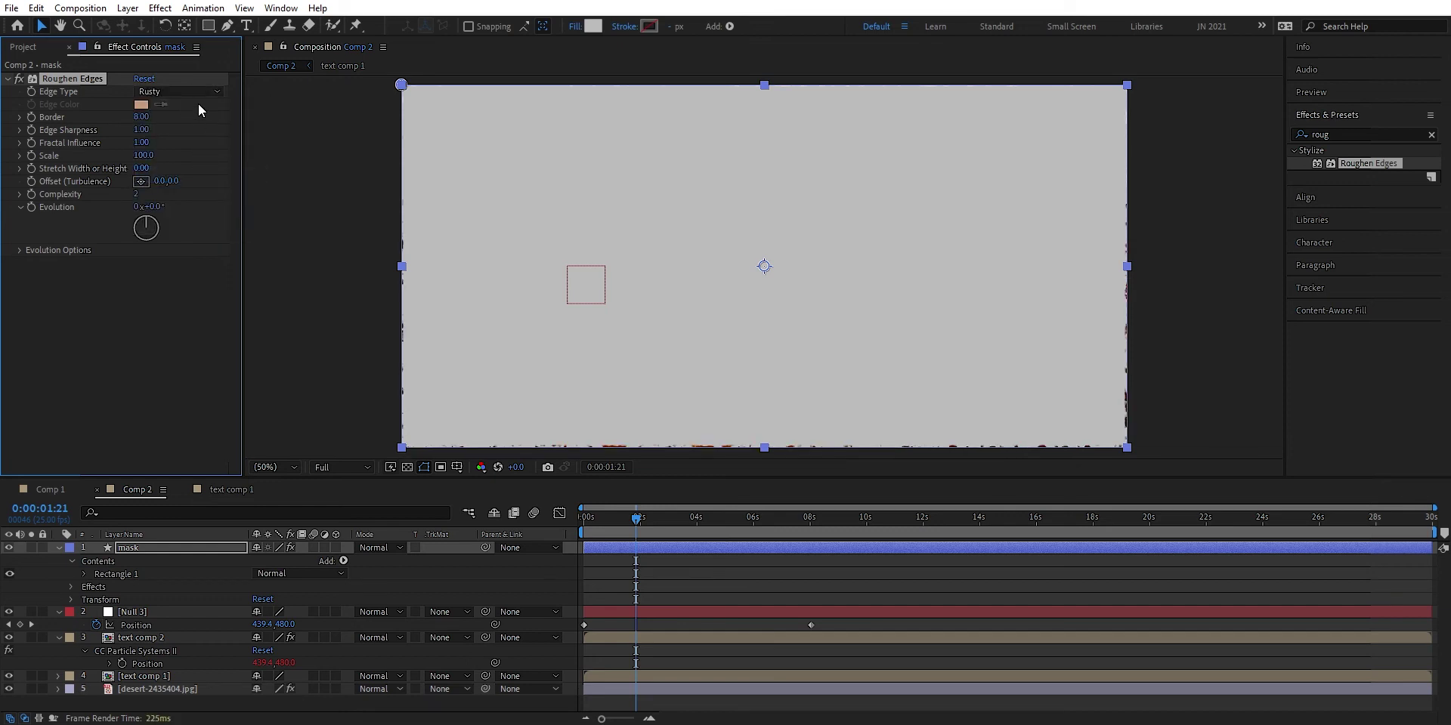
drag(138, 118, 453, 113)
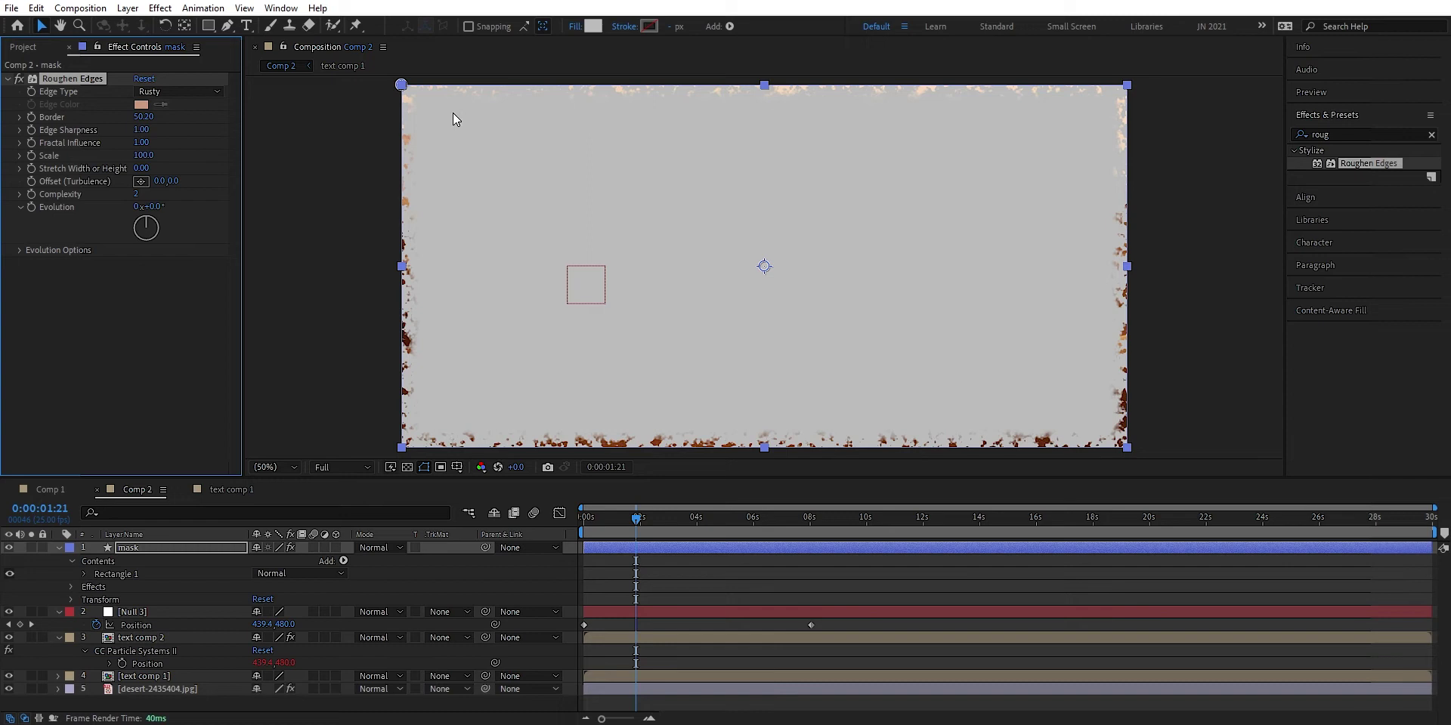
drag(142, 129, 894, 130)
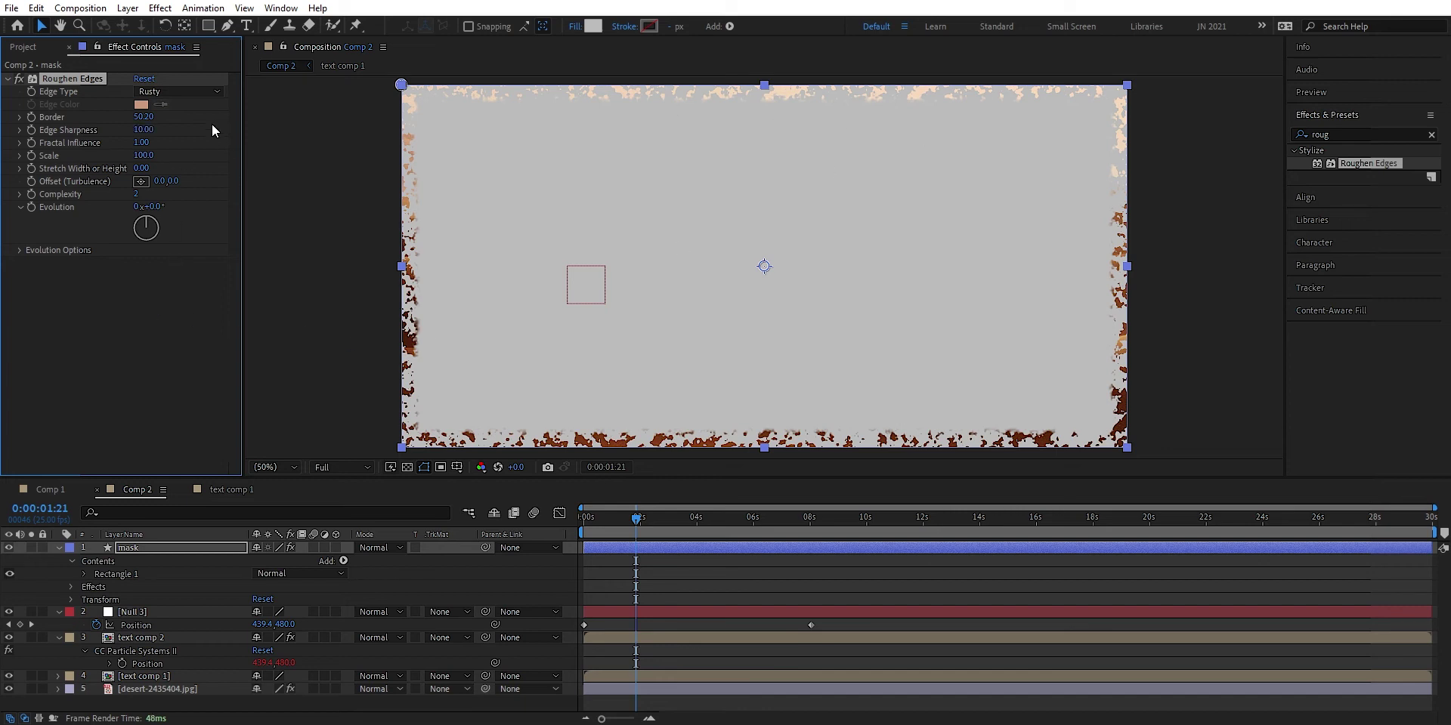
Try a Roughen Edges Scale of 10, settle on 15, and raise the Border to 54.40.
click(144, 155)
text(10)
key(Return)
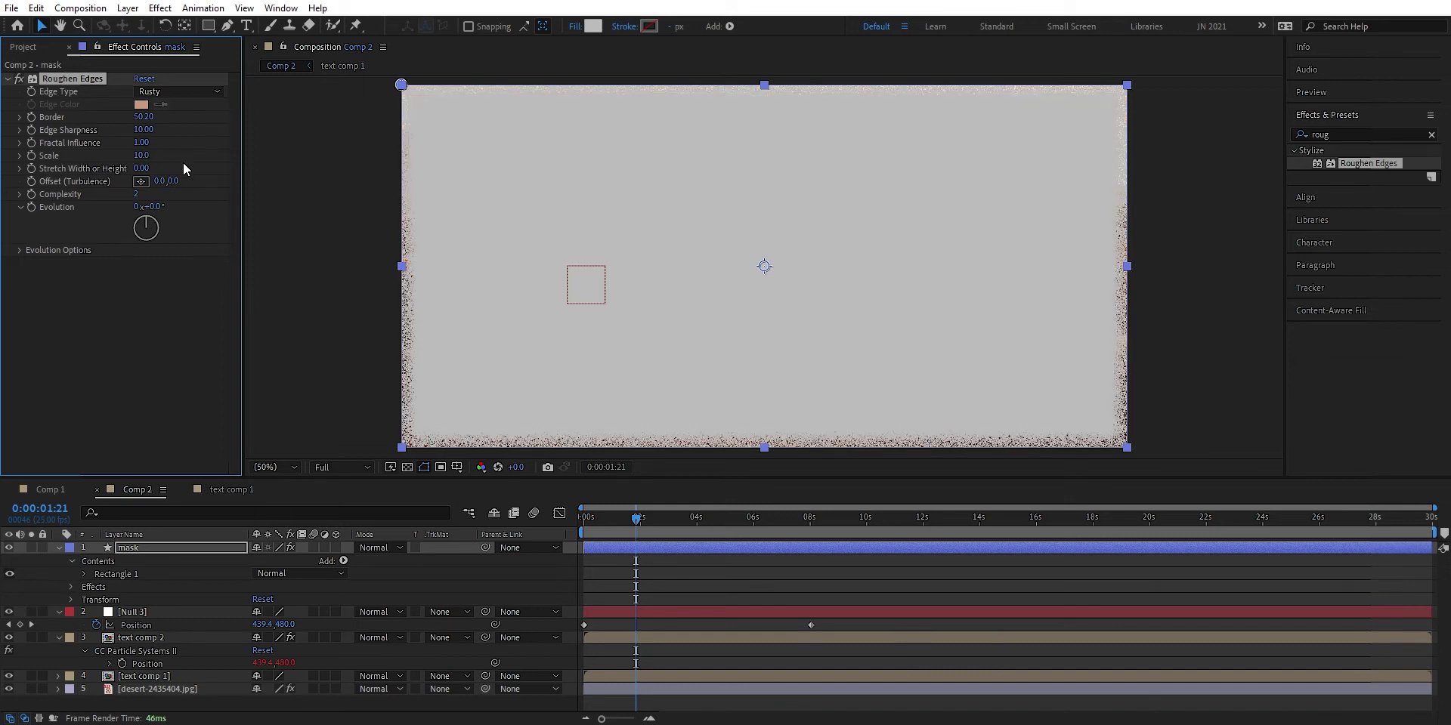
click(143, 155)
text(15)
key(Return)
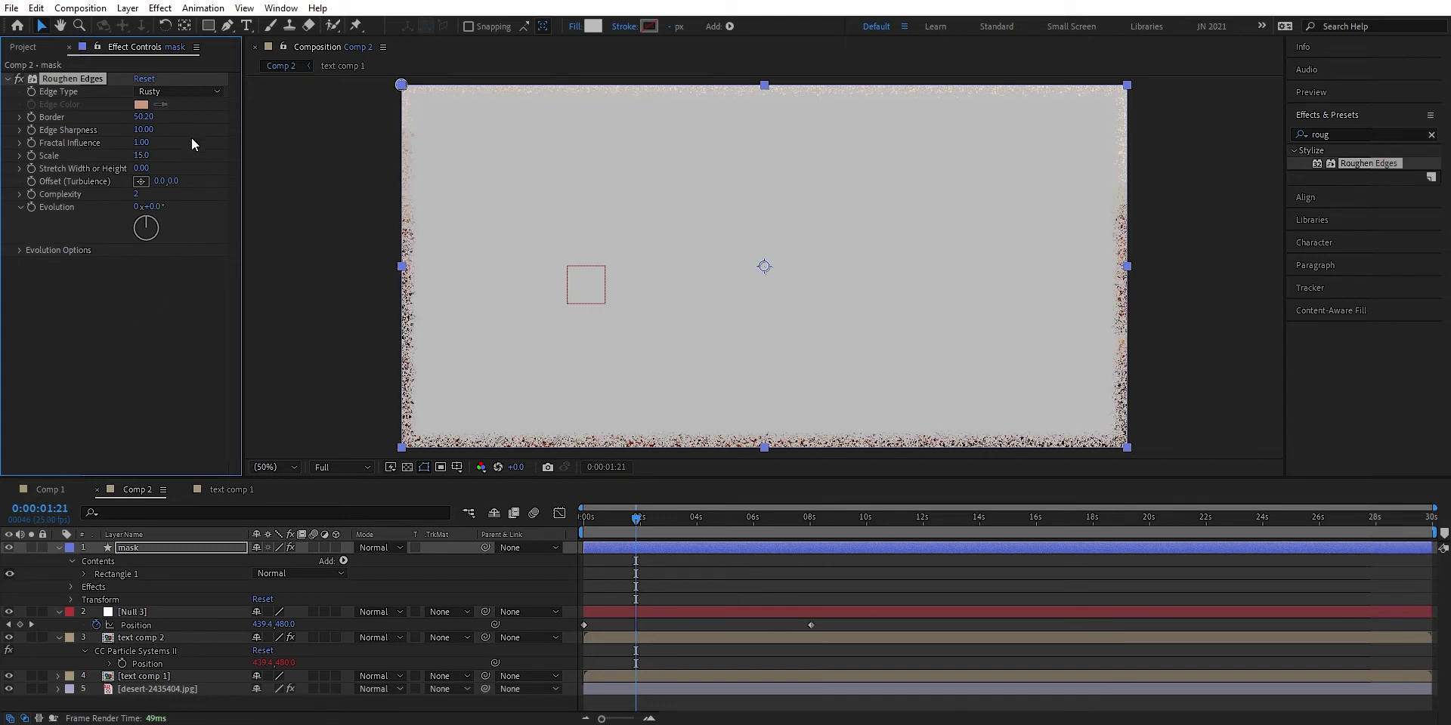
drag(136, 115, 164, 112)
Move the mask layer's anchor point to the midpoint of its left edge and link its Position to Null 3's Position.
click(185, 29)
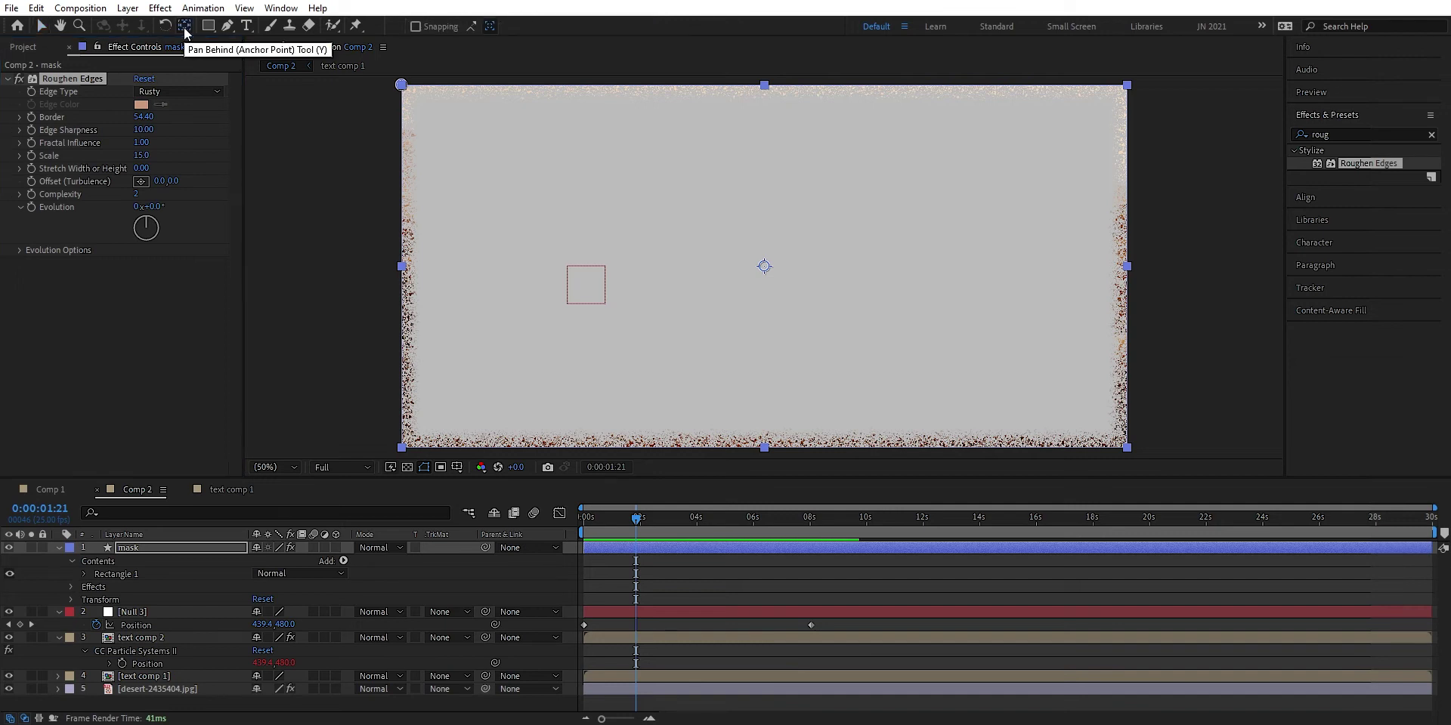
drag(766, 270, 403, 269)
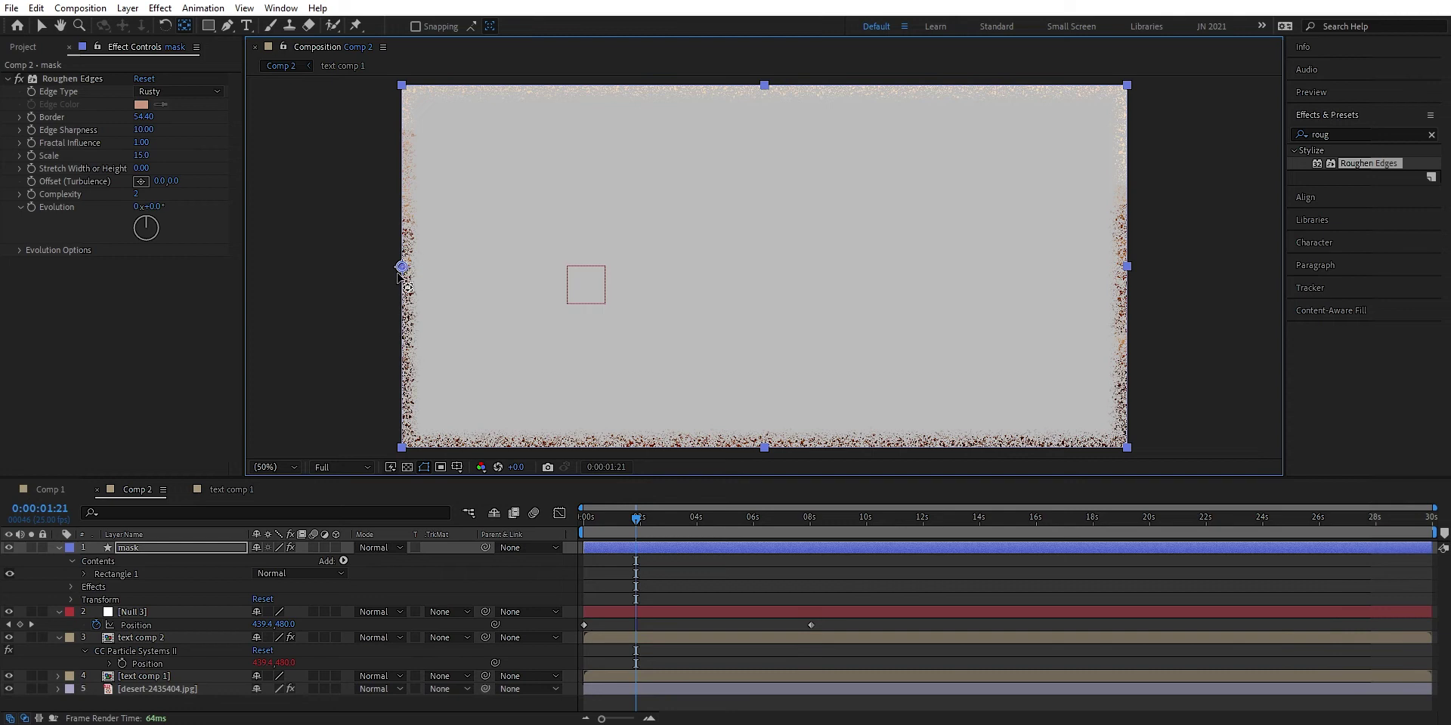
click(201, 544)
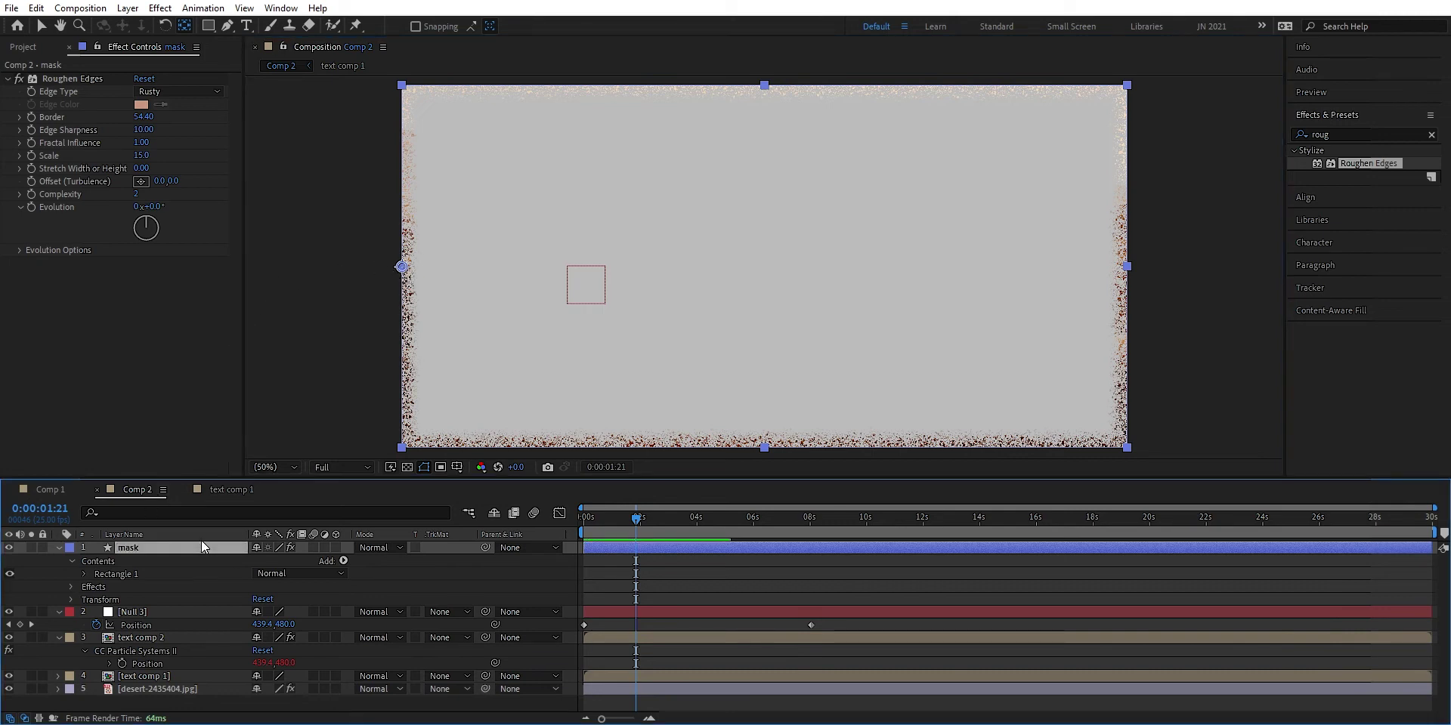
key(p)
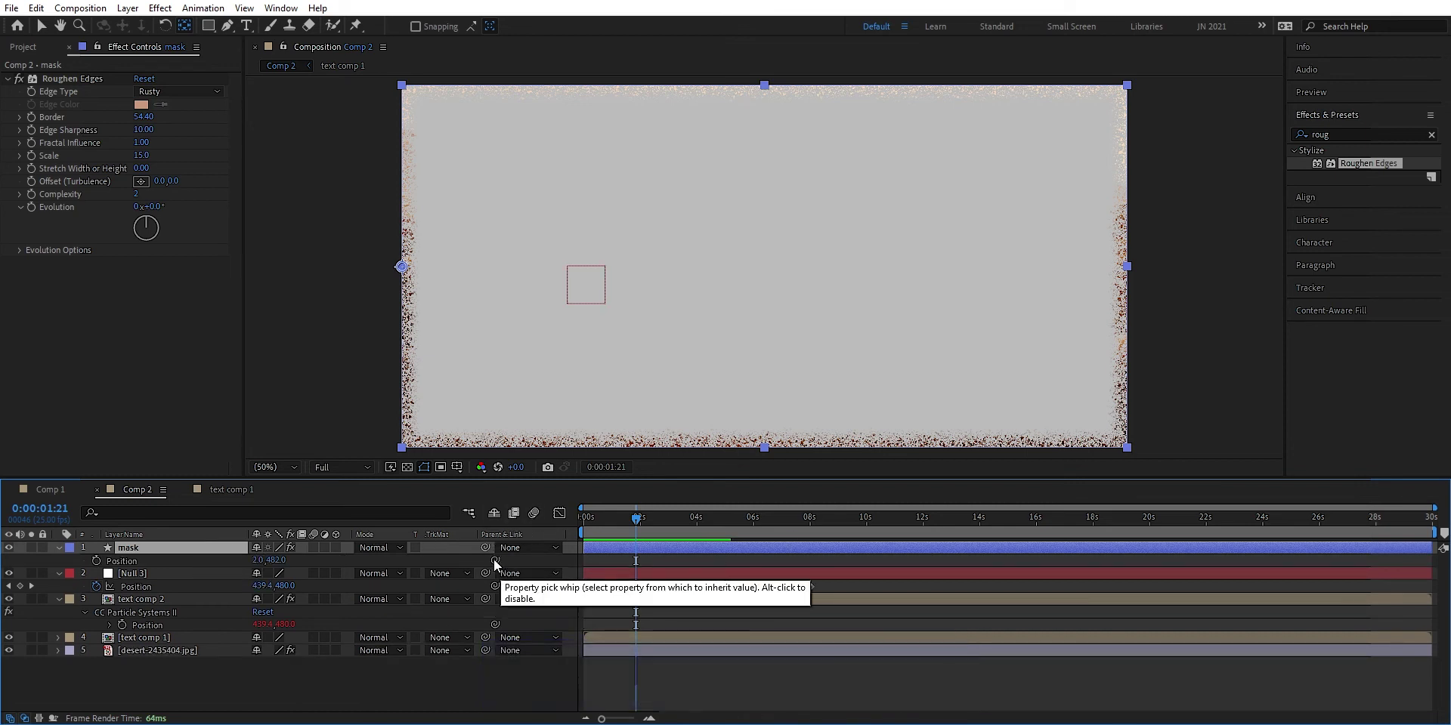
drag(494, 560, 408, 572)
drag(310, 573, 141, 587)
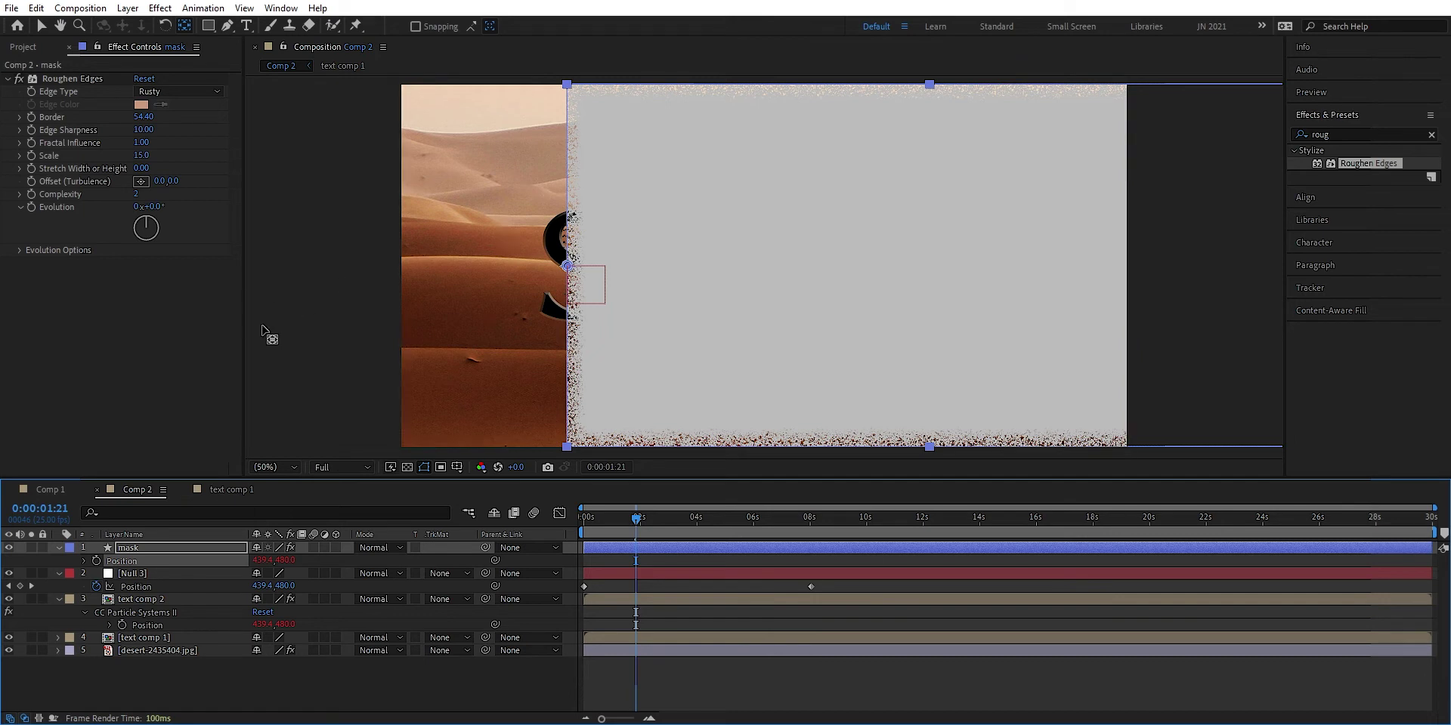
Hide the mask layer, and switch text comp 1 off and on again to check the text comp 2 particles alone.
click(189, 638)
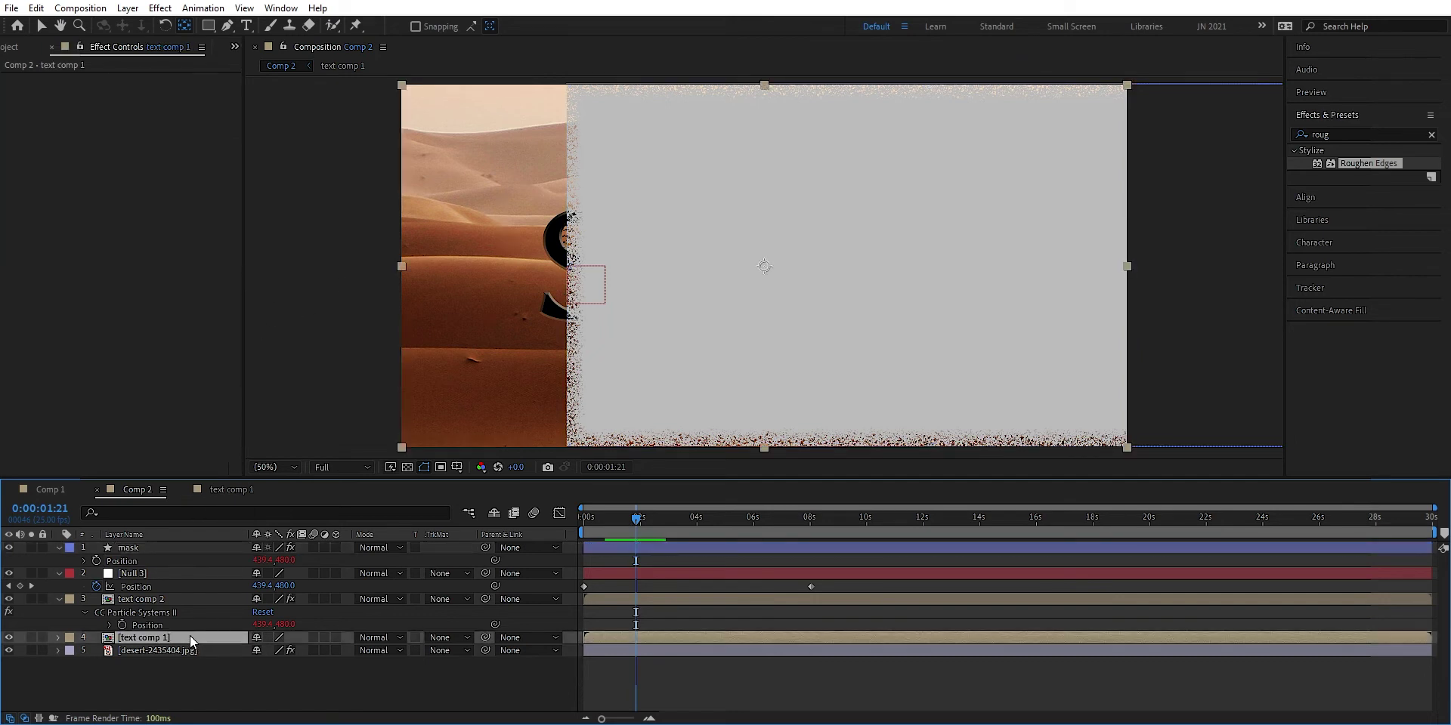
click(8, 548)
click(178, 599)
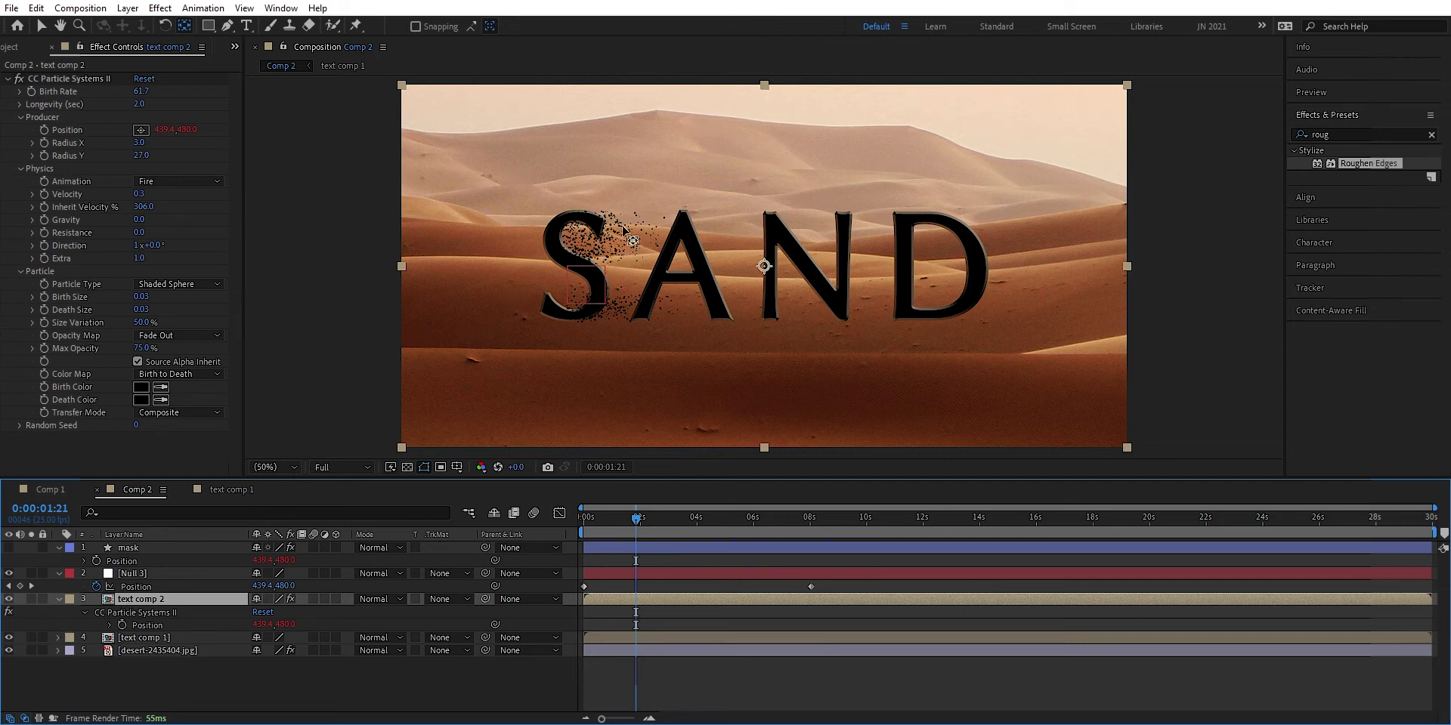
click(10, 638)
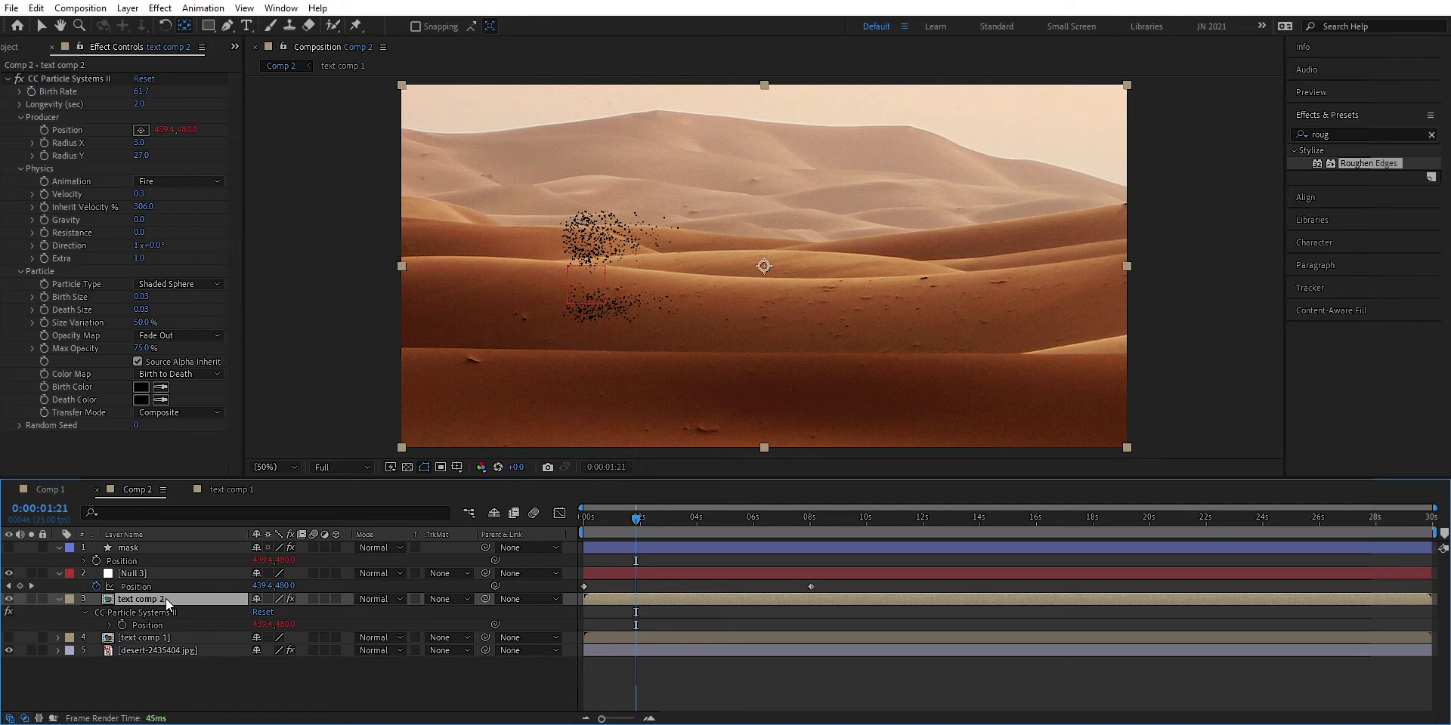
click(9, 637)
Find the Set Matte effect and apply it to the text comp 1 layer.
click(149, 638)
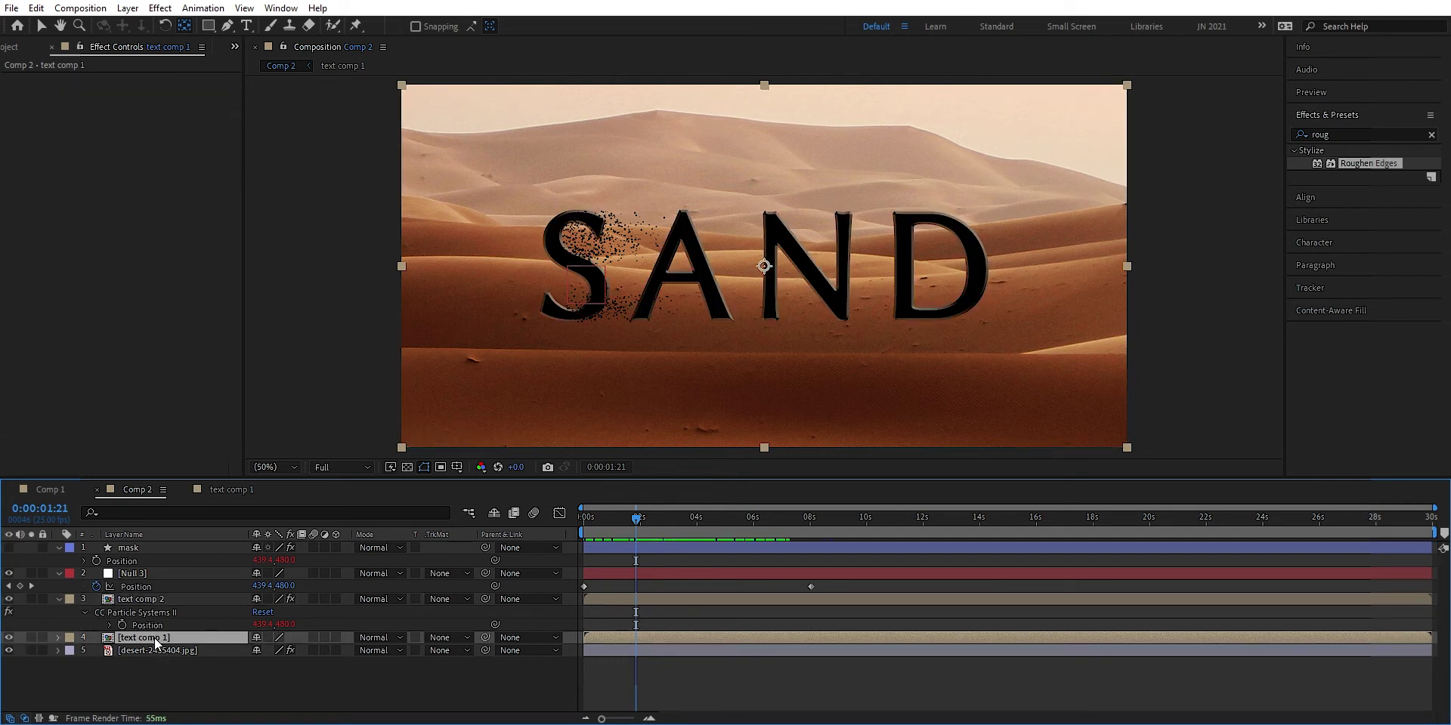
click(1431, 135)
click(1377, 133)
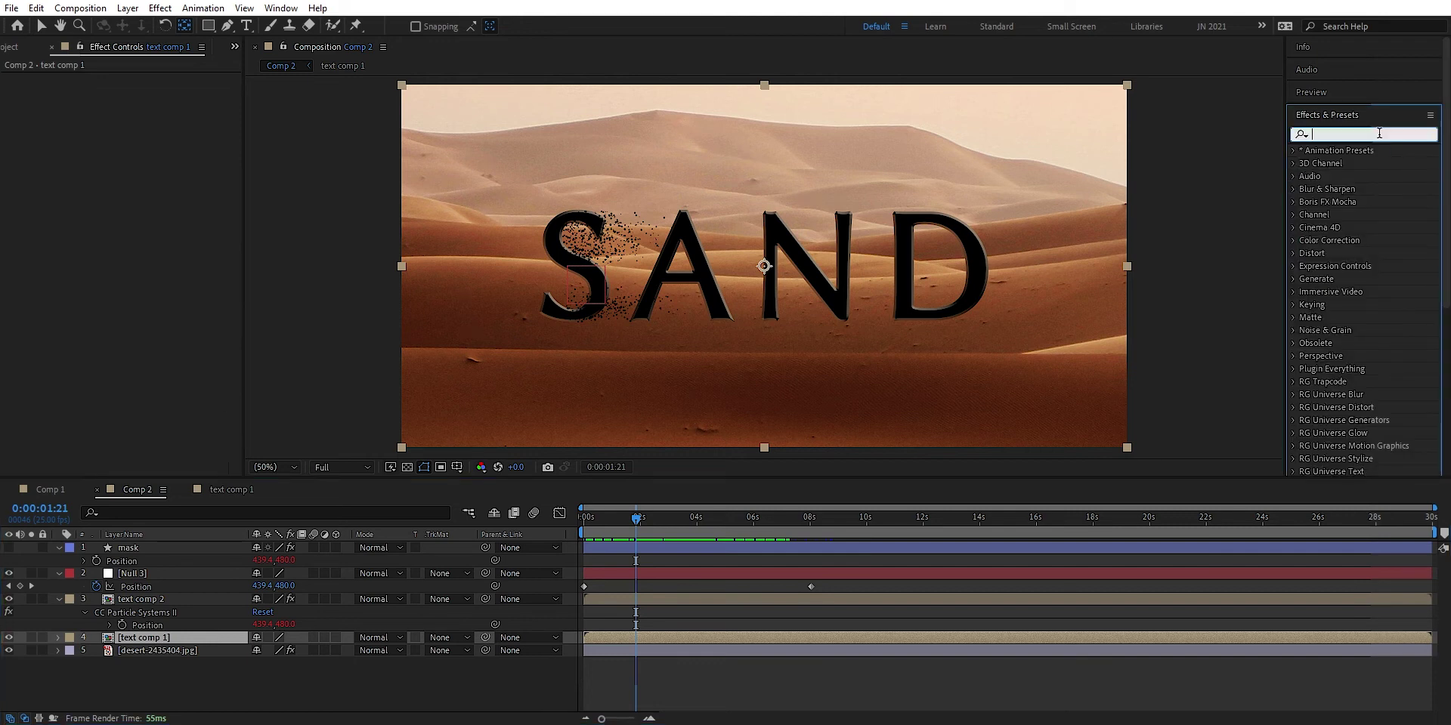
text(set ma)
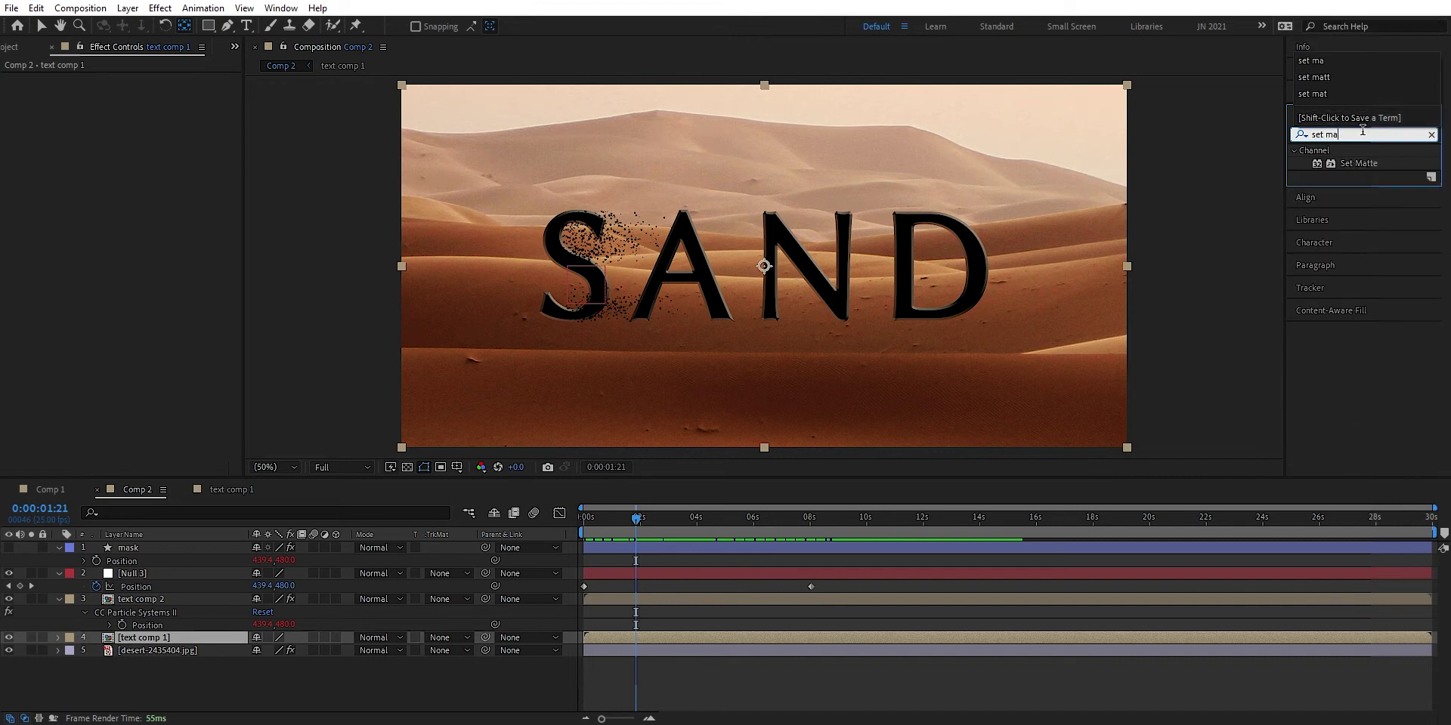
drag(1366, 165, 202, 639)
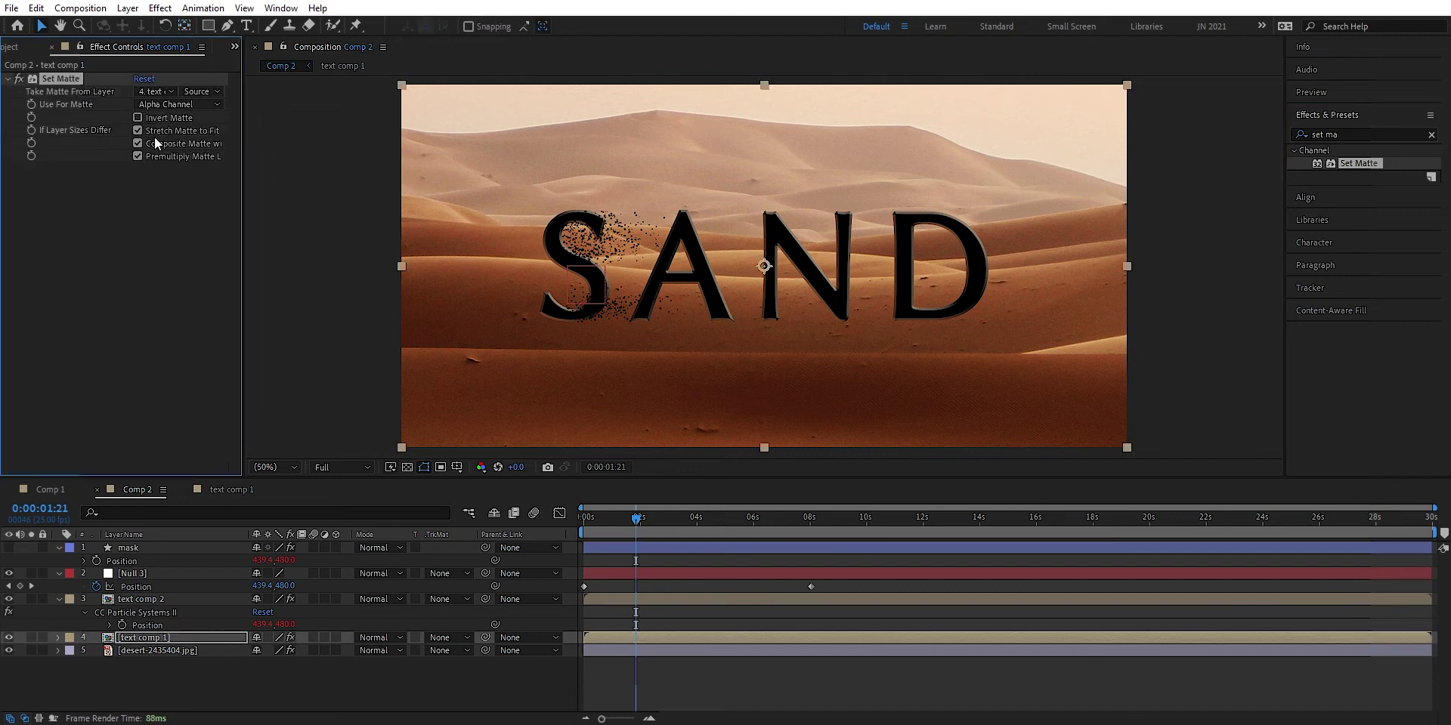
Make Set Matte take its matte from the mask layer, using Effects & Masks.
click(162, 92)
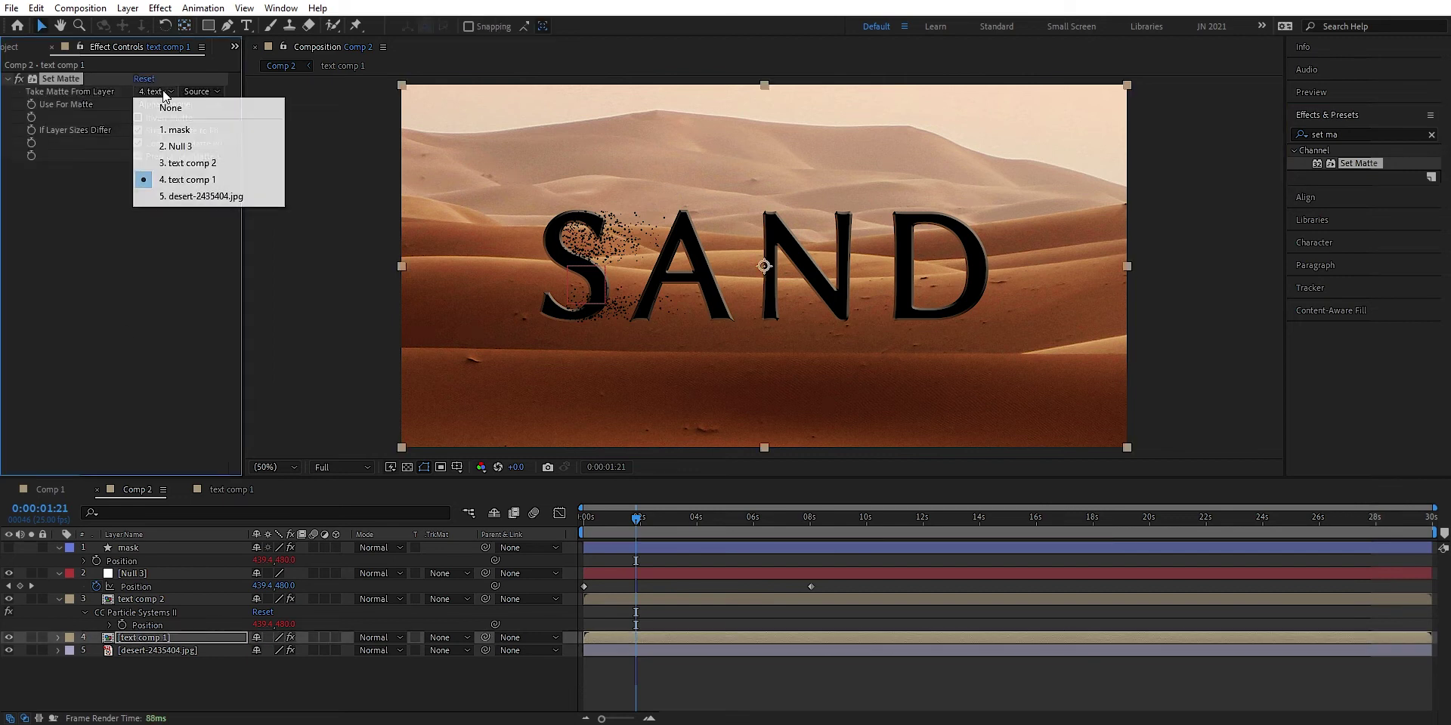
click(175, 131)
click(216, 91)
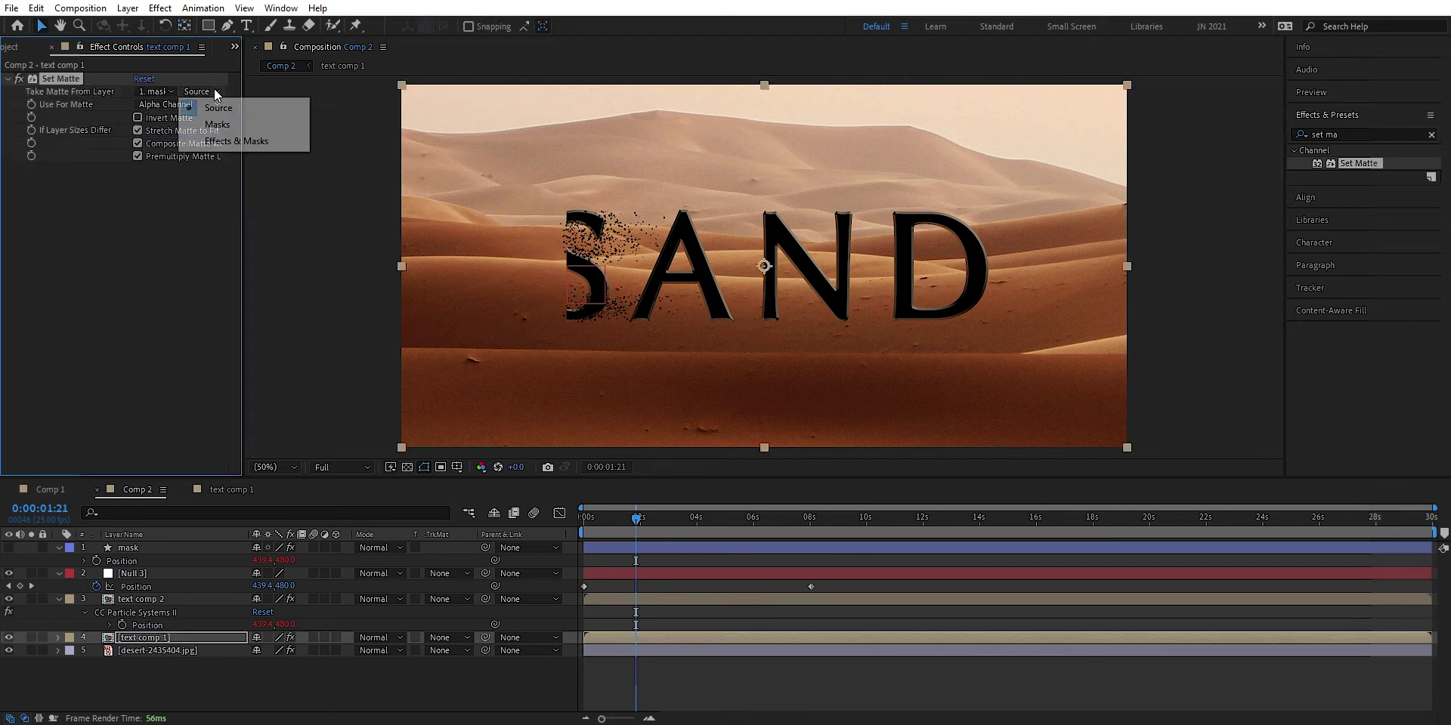
click(220, 142)
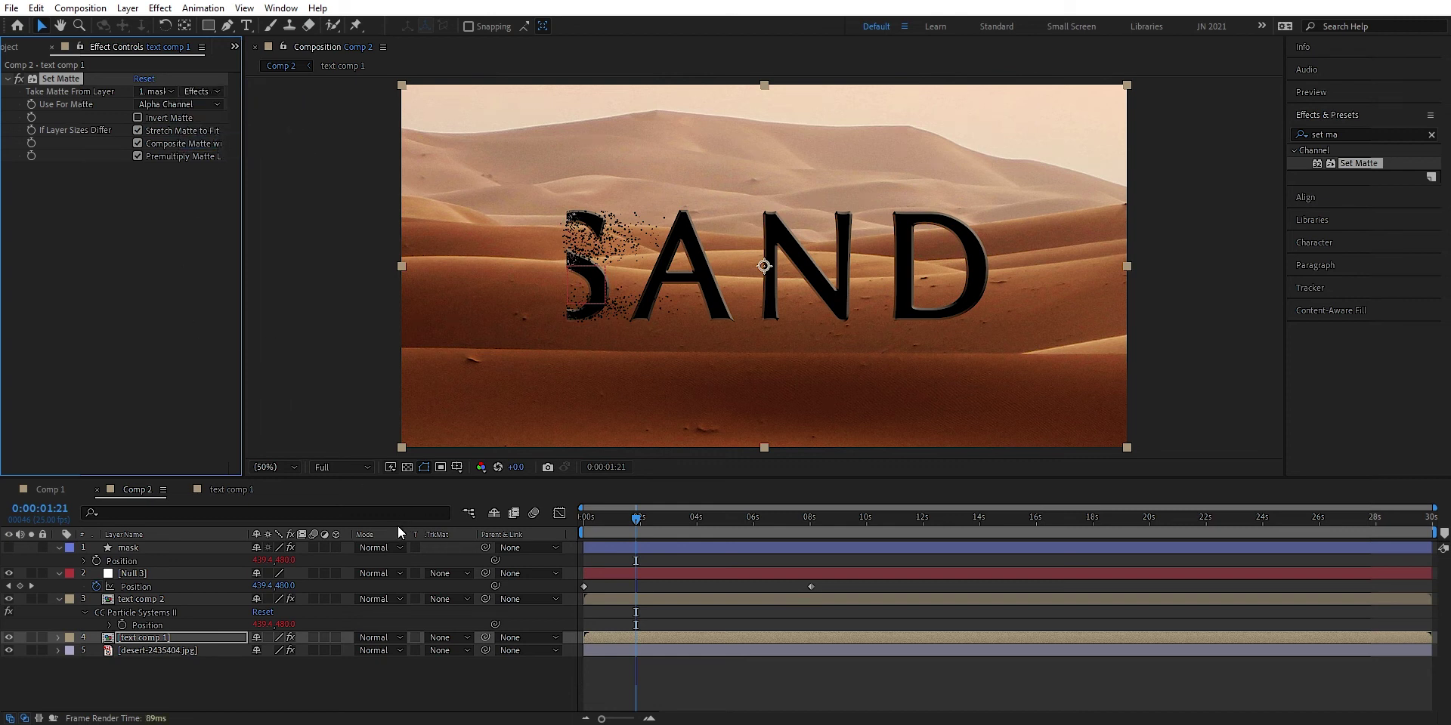
Briefly show the mask layer around 0:00:02:00, and scrub to 0:00:04:02 to check how the title dissolves.
mouse_move(640, 518)
mouse_down()
mouse_move(612, 520)
mouse_move(640, 517)
mouse_up()
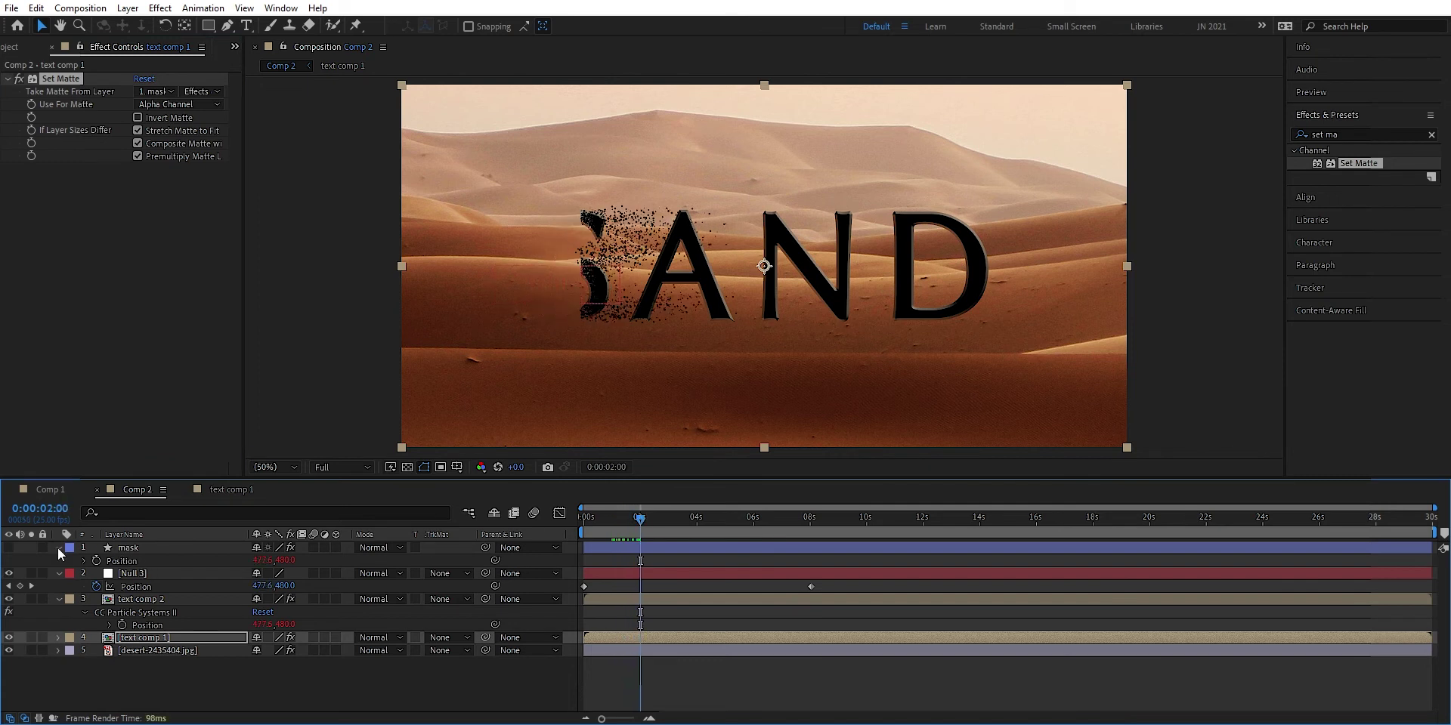
click(9, 548)
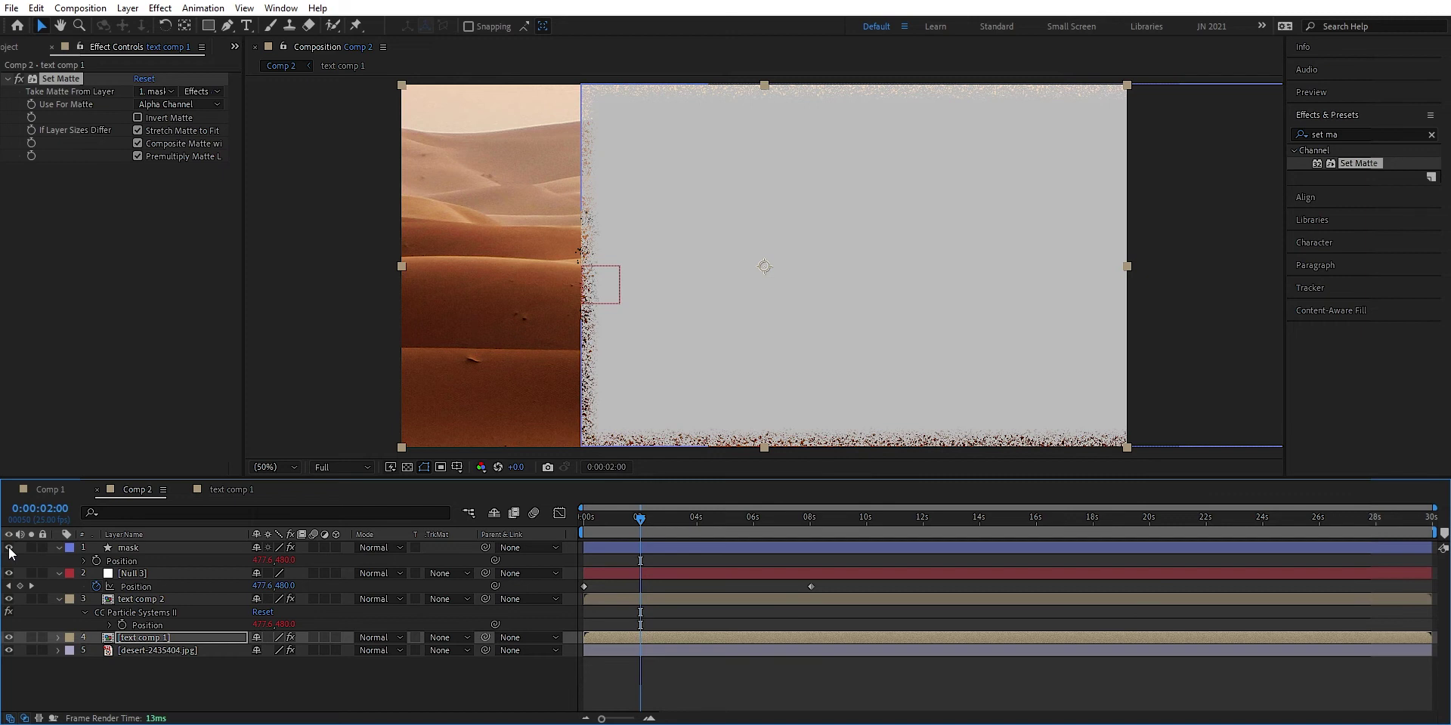
click(9, 548)
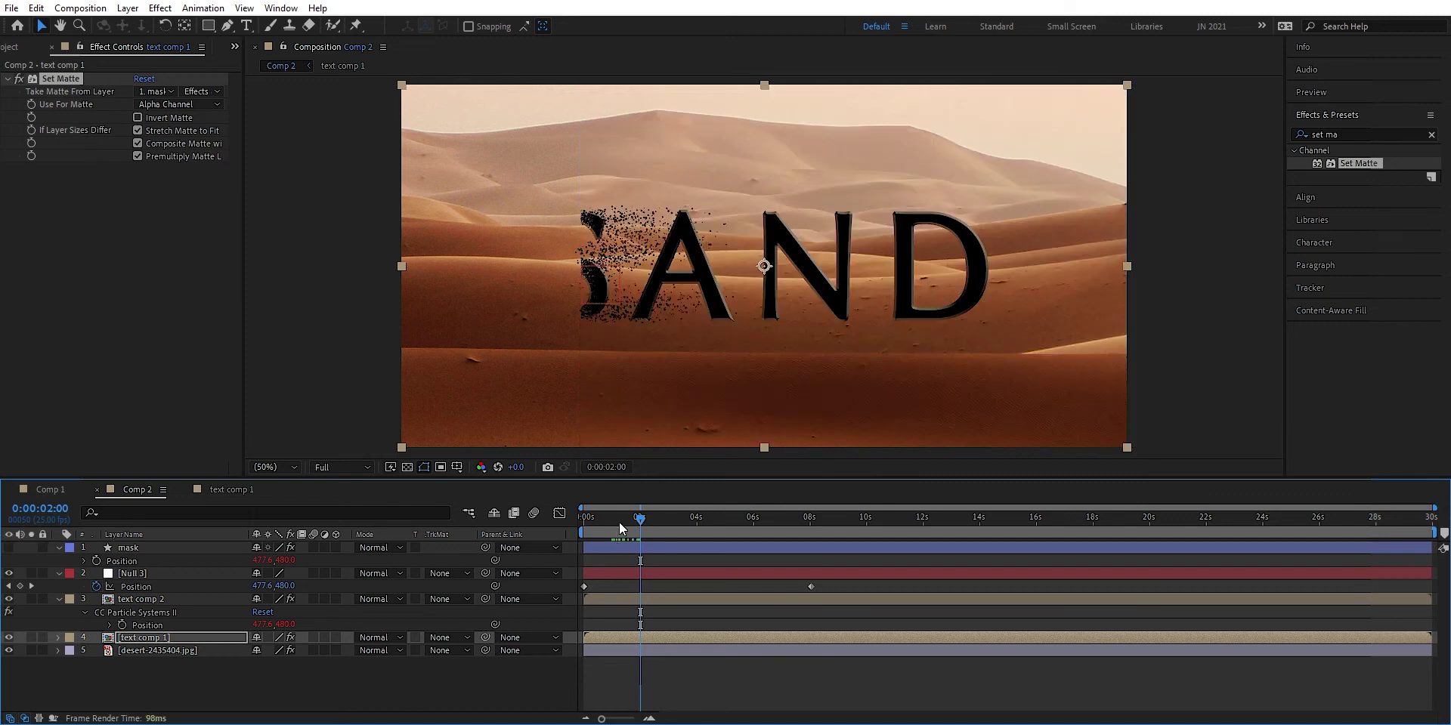
drag(640, 521, 697, 522)
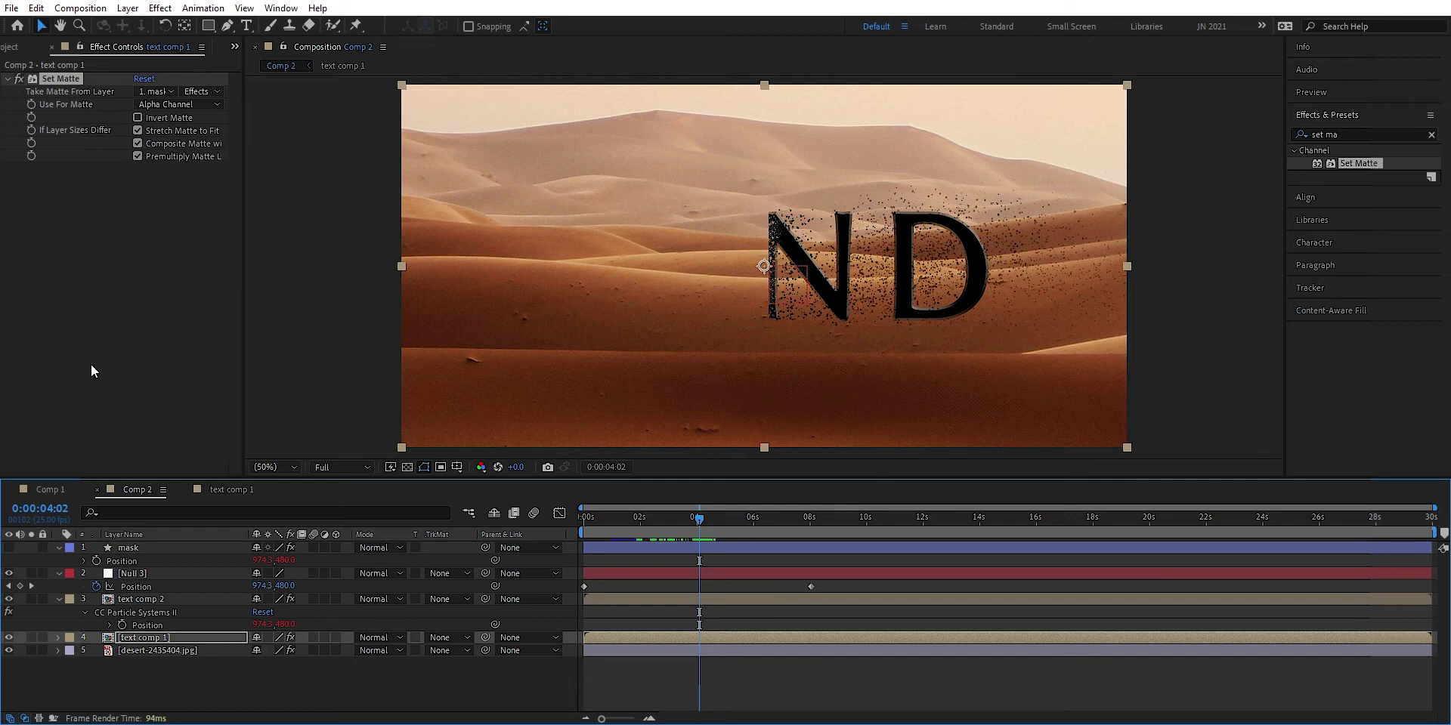
Add a full-size rectangular mask to the mask shape layer, with the tool set to create masks rather than shapes.
click(158, 544)
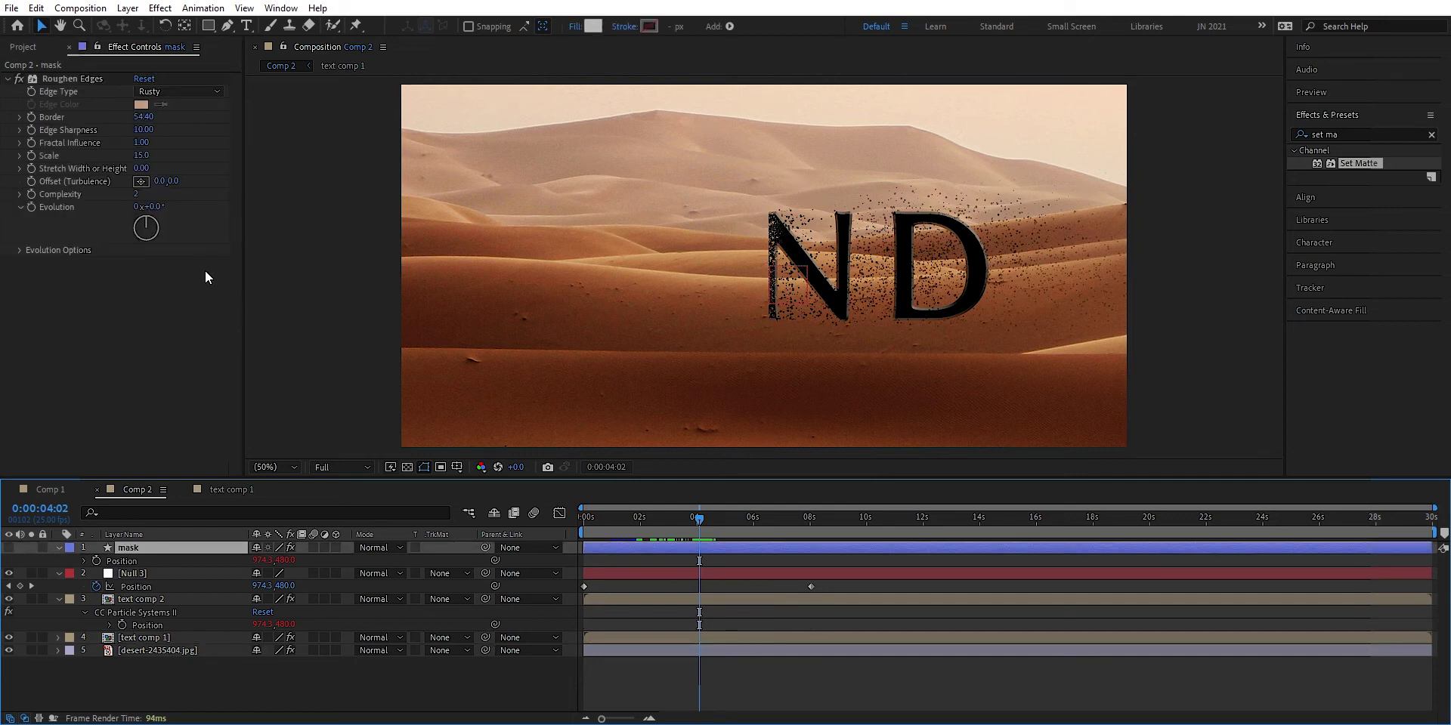
click(209, 27)
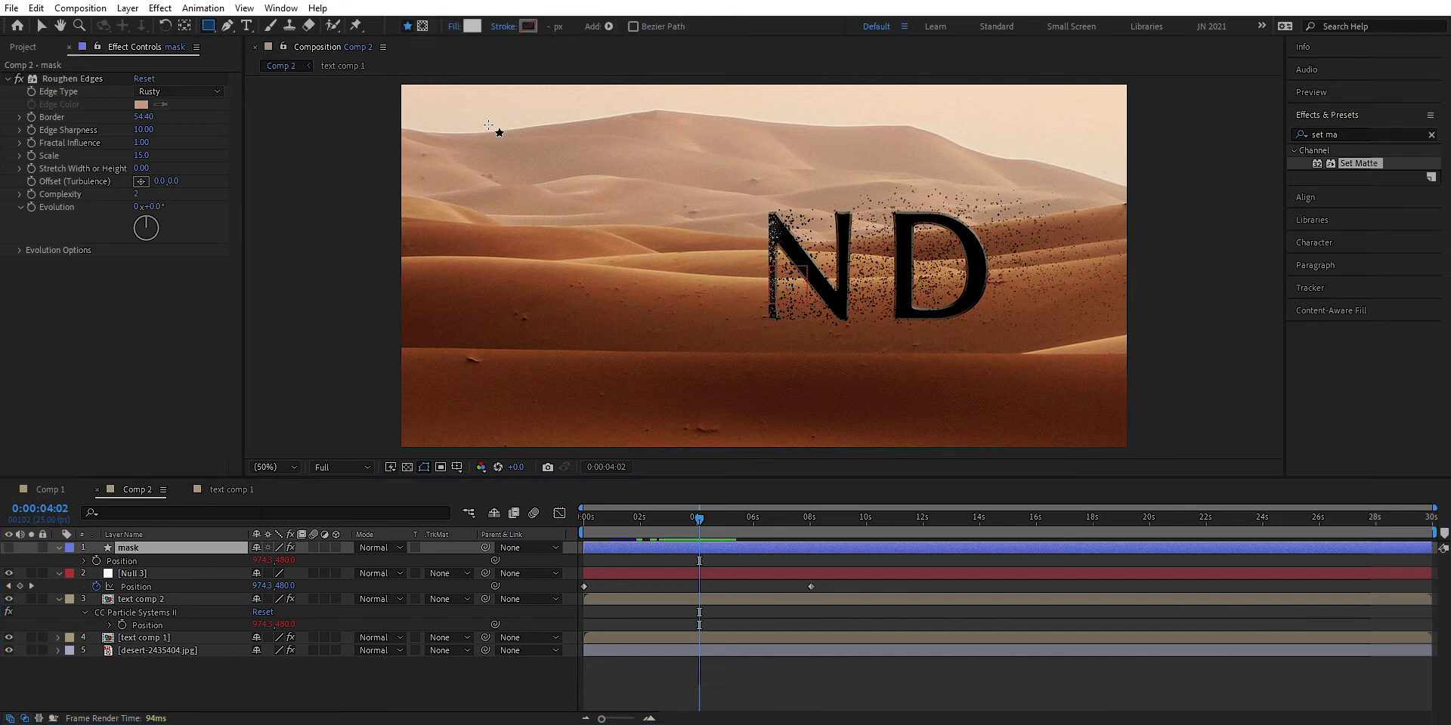
click(422, 27)
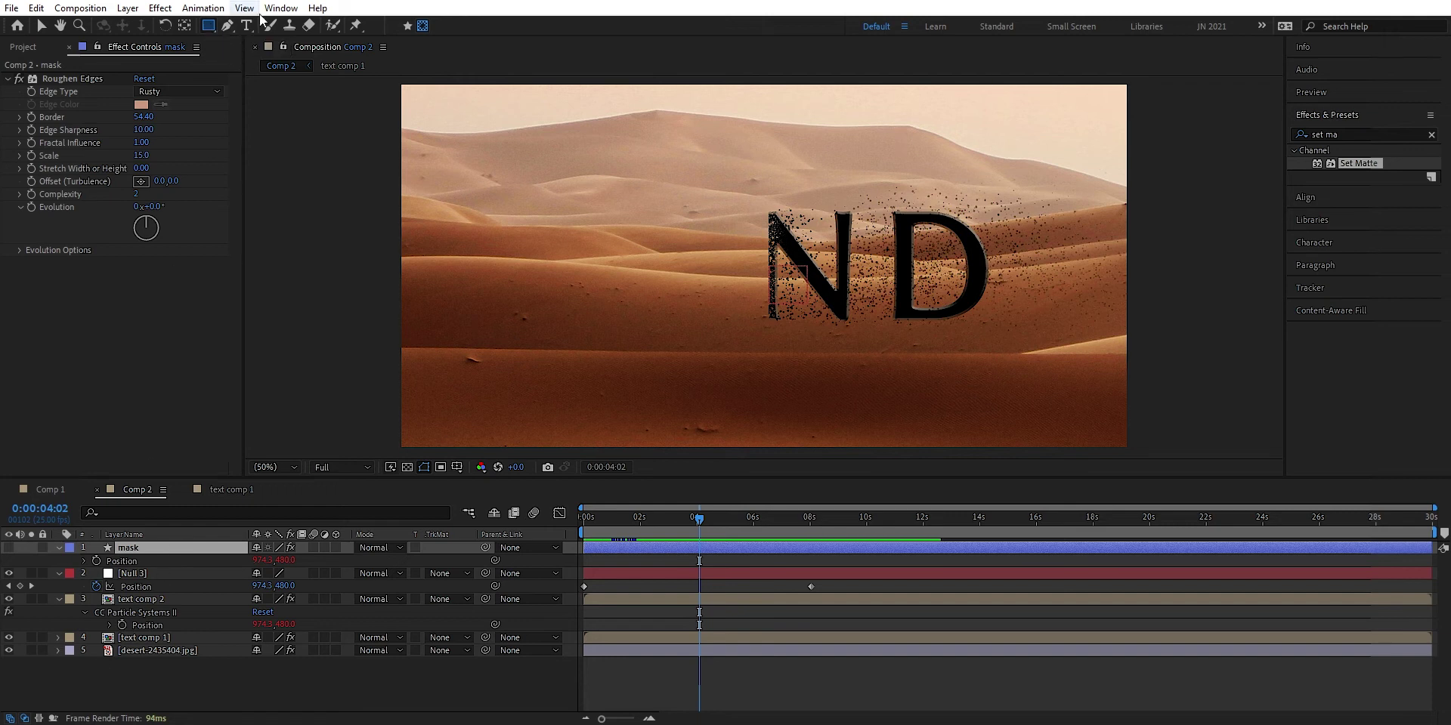
double_click(206, 30)
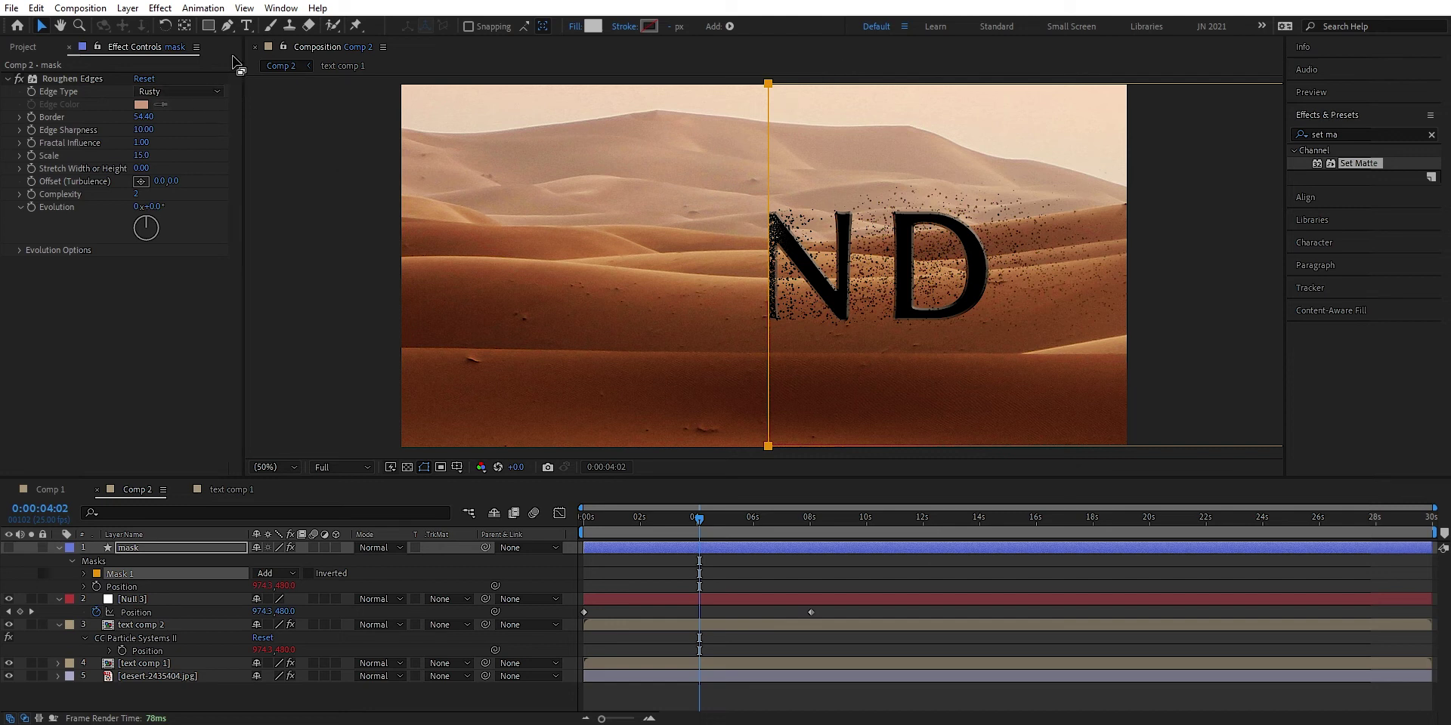
Add a closely spaced row of Pen tool points along the left edge of Mask 1, spanning the height of the letters.
click(228, 27)
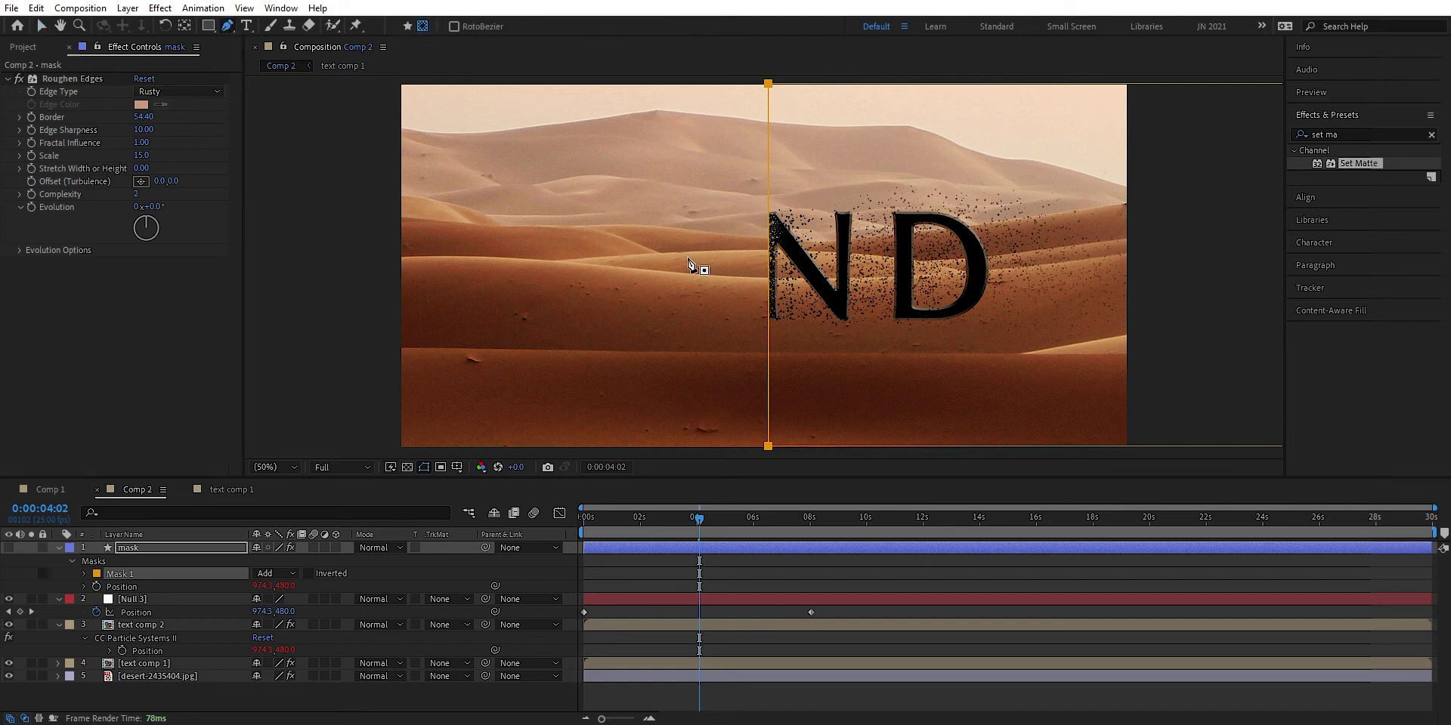
click(768, 204)
click(768, 215)
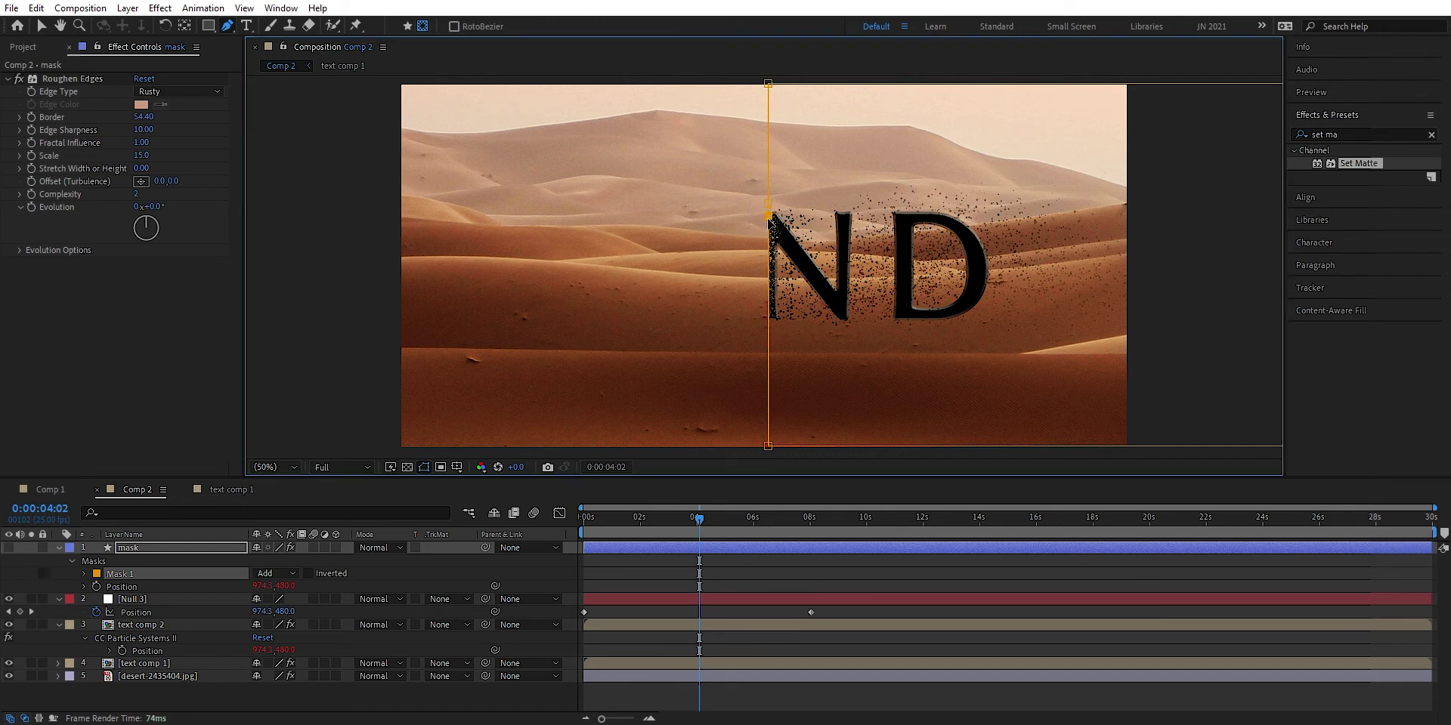
key(period)
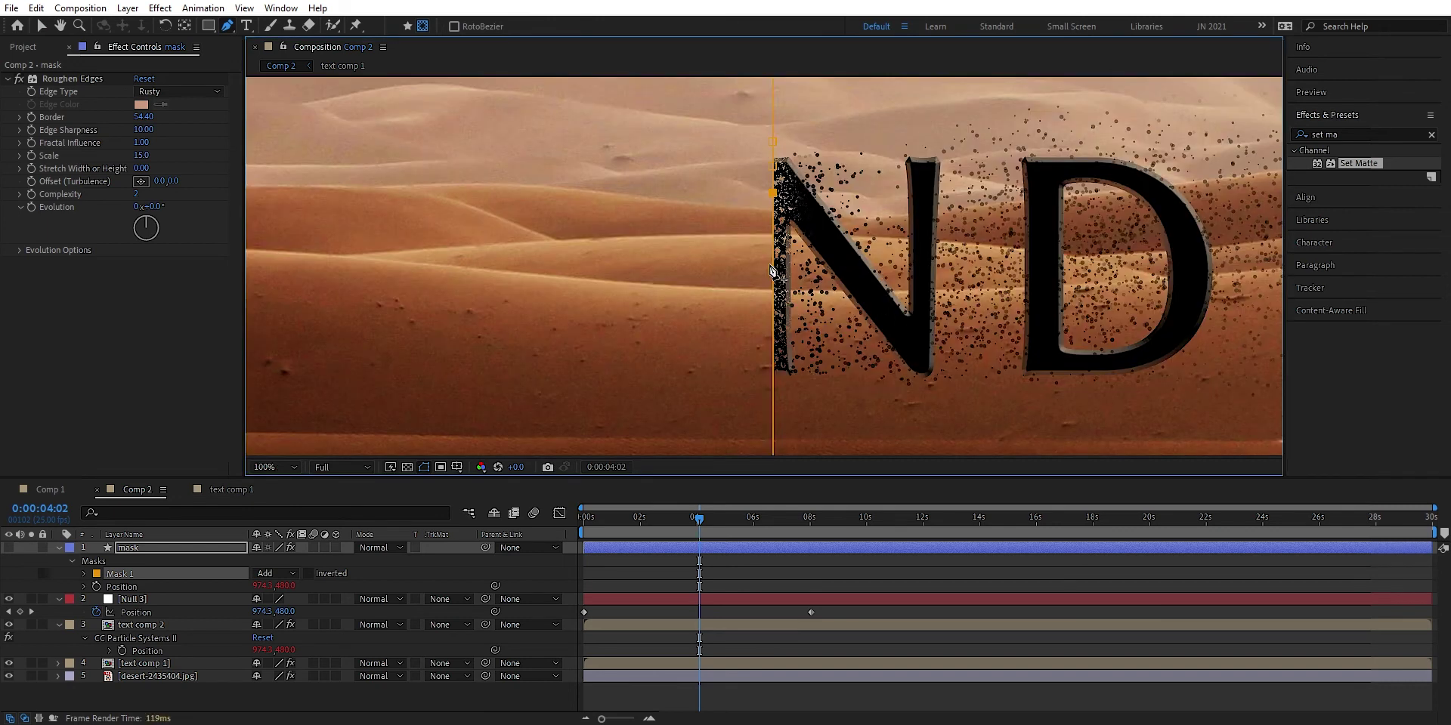
click(772, 216)
click(772, 259)
click(773, 279)
click(772, 301)
click(772, 319)
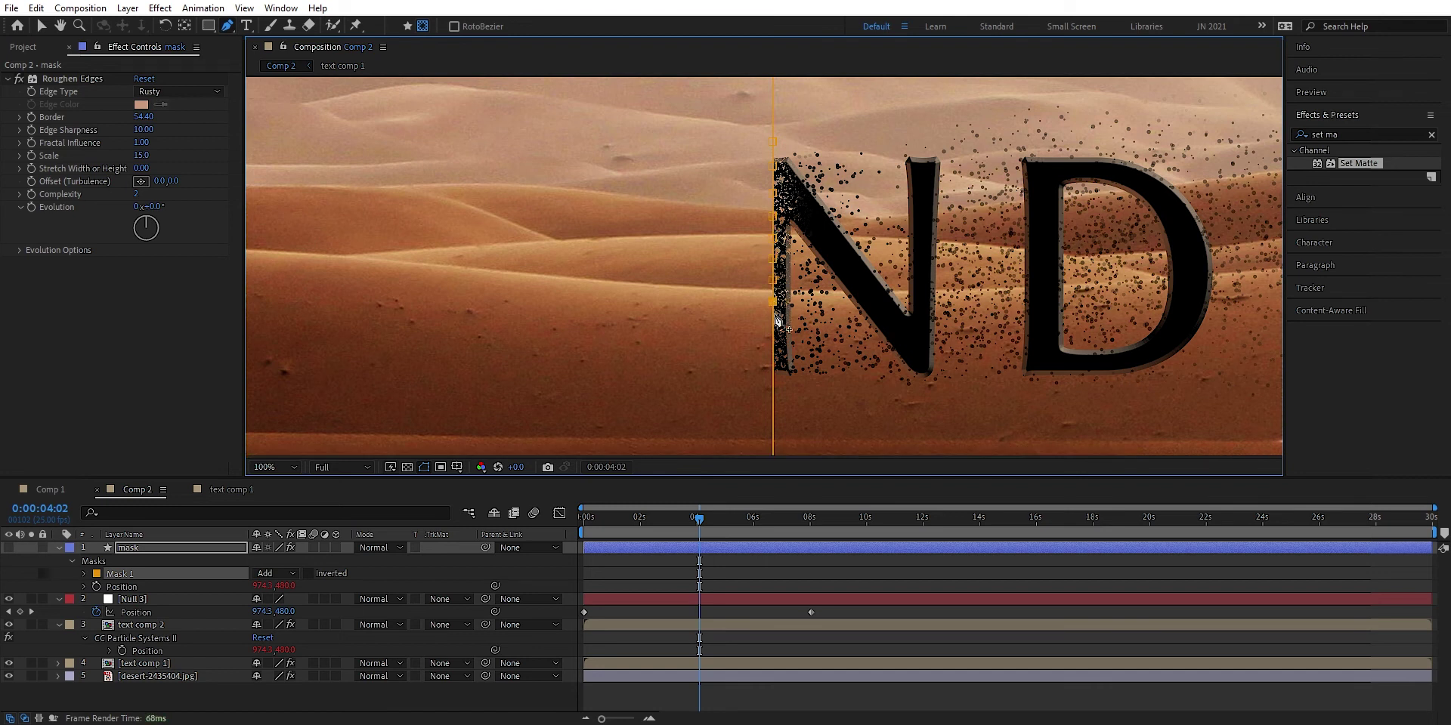
click(772, 364)
click(772, 406)
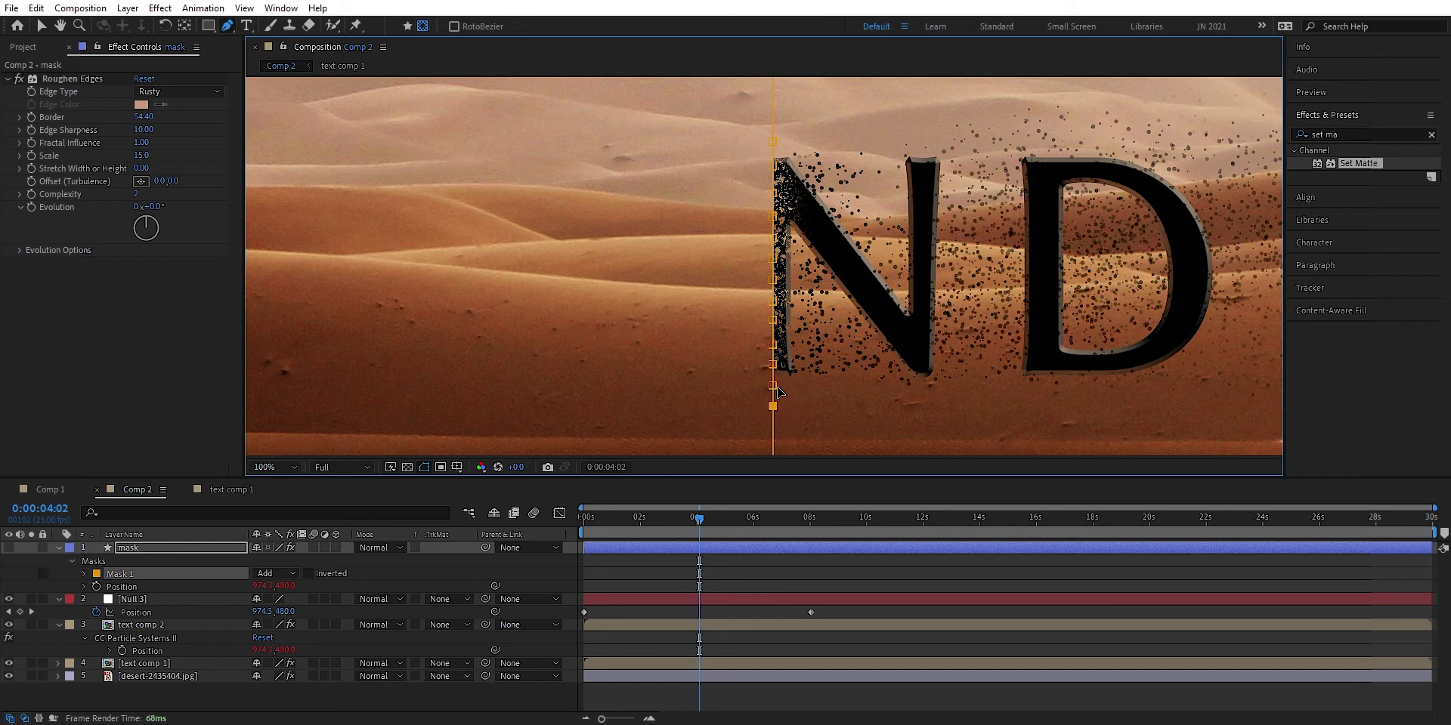
Shift every other new point on Mask 1's left edge slightly to the right to make the edge jagged.
click(774, 166)
click(778, 217)
click(782, 258)
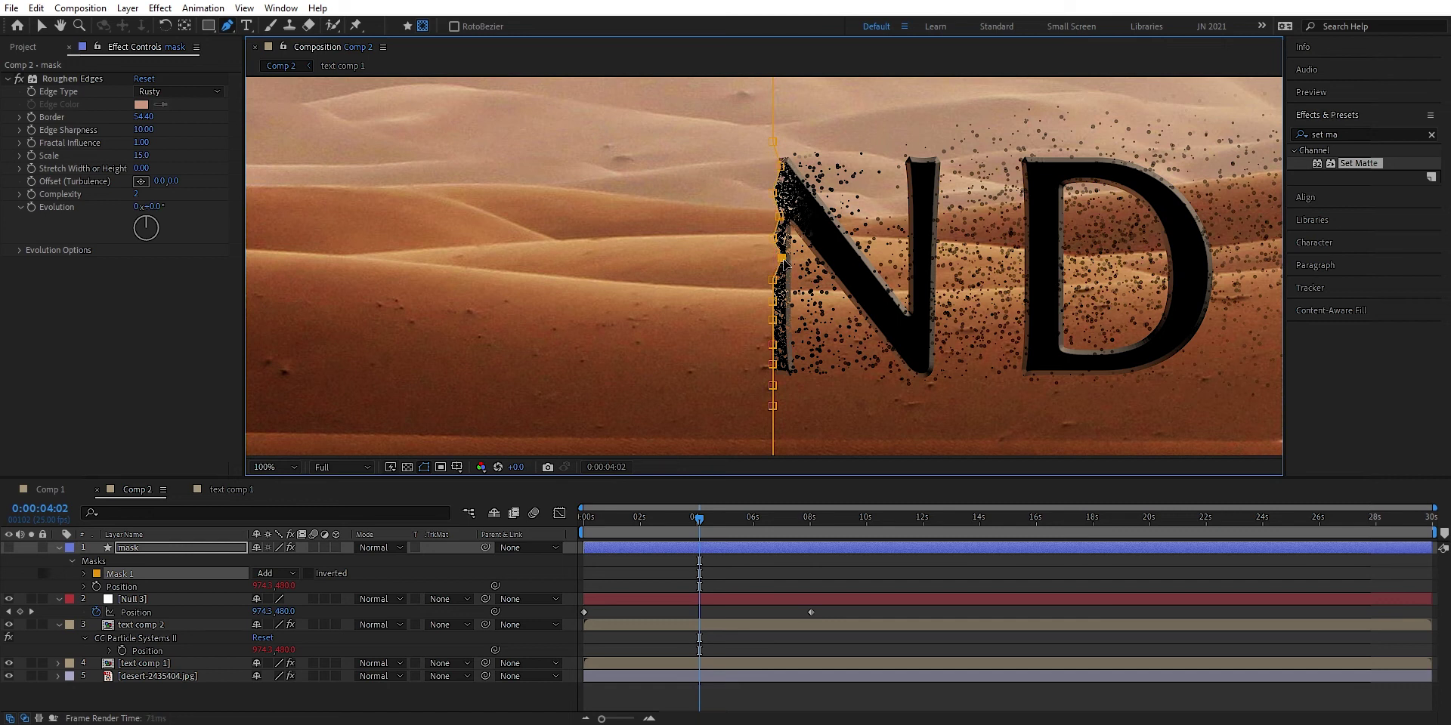
click(780, 300)
drag(772, 345, 782, 385)
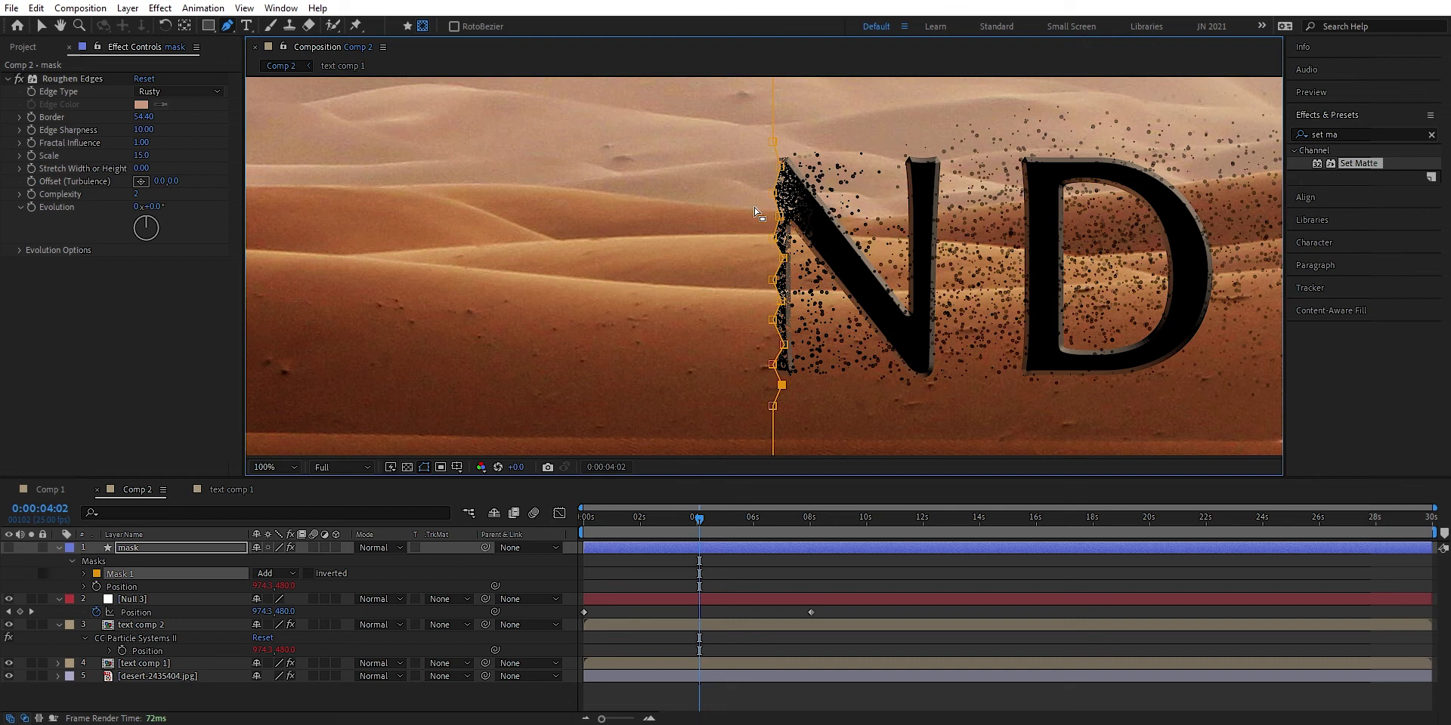
key(comma)
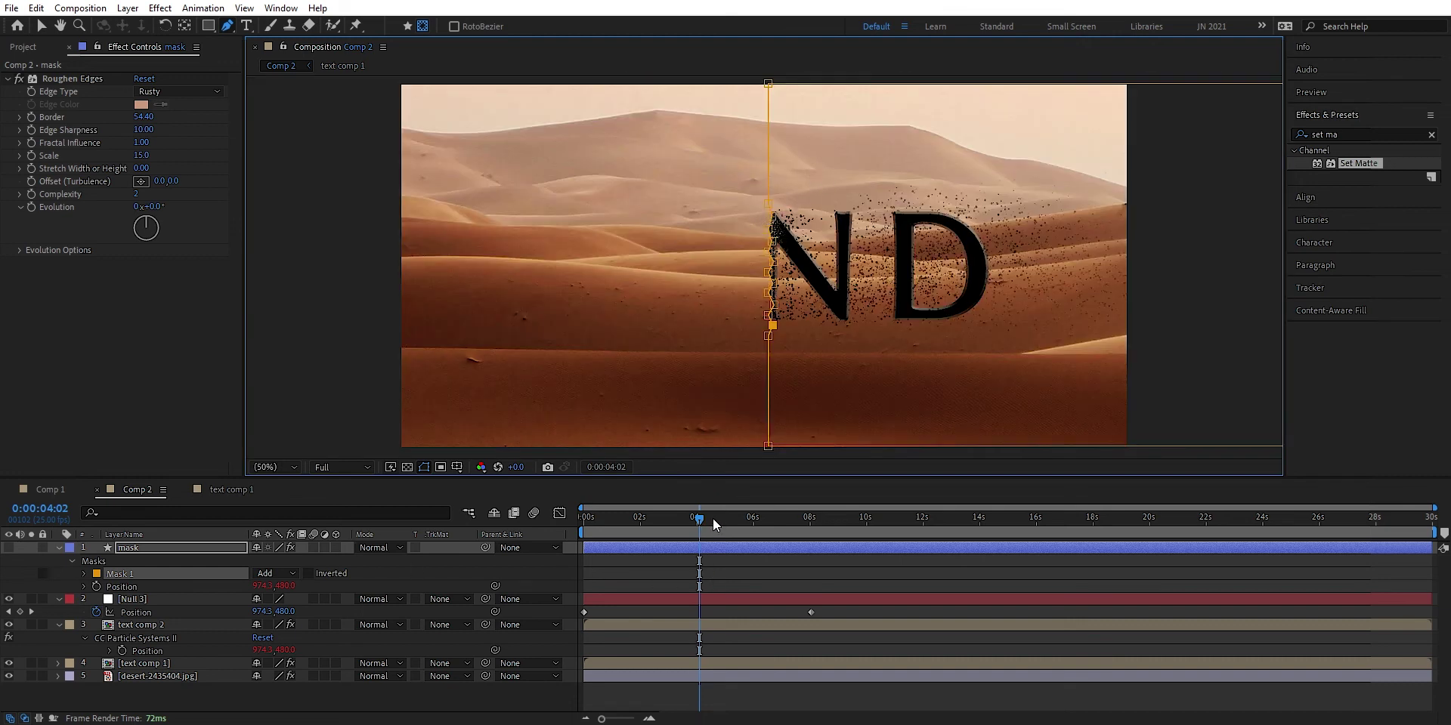
Go to about 0:00:01:10 and set the Mask Feather of Mask 1 to 2 pixels.
drag(699, 520, 623, 519)
key(F2)
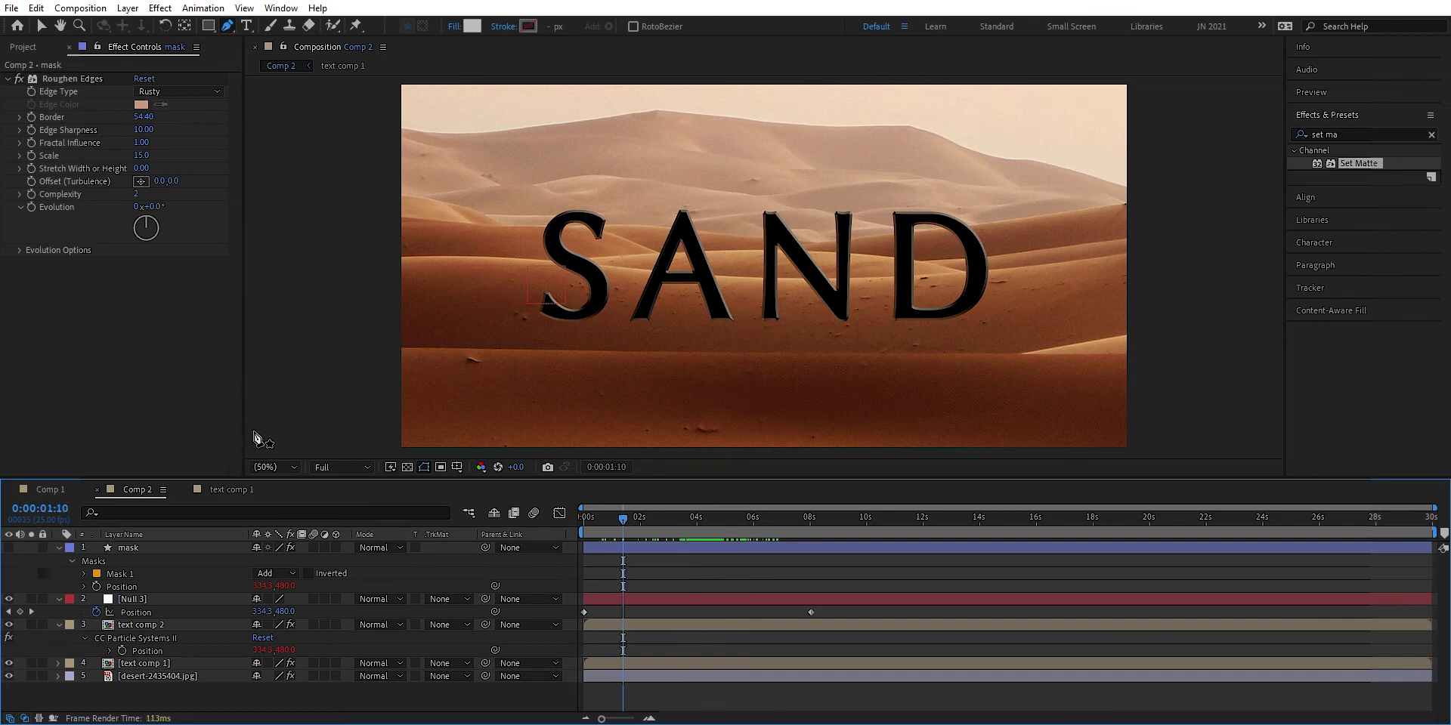
click(142, 574)
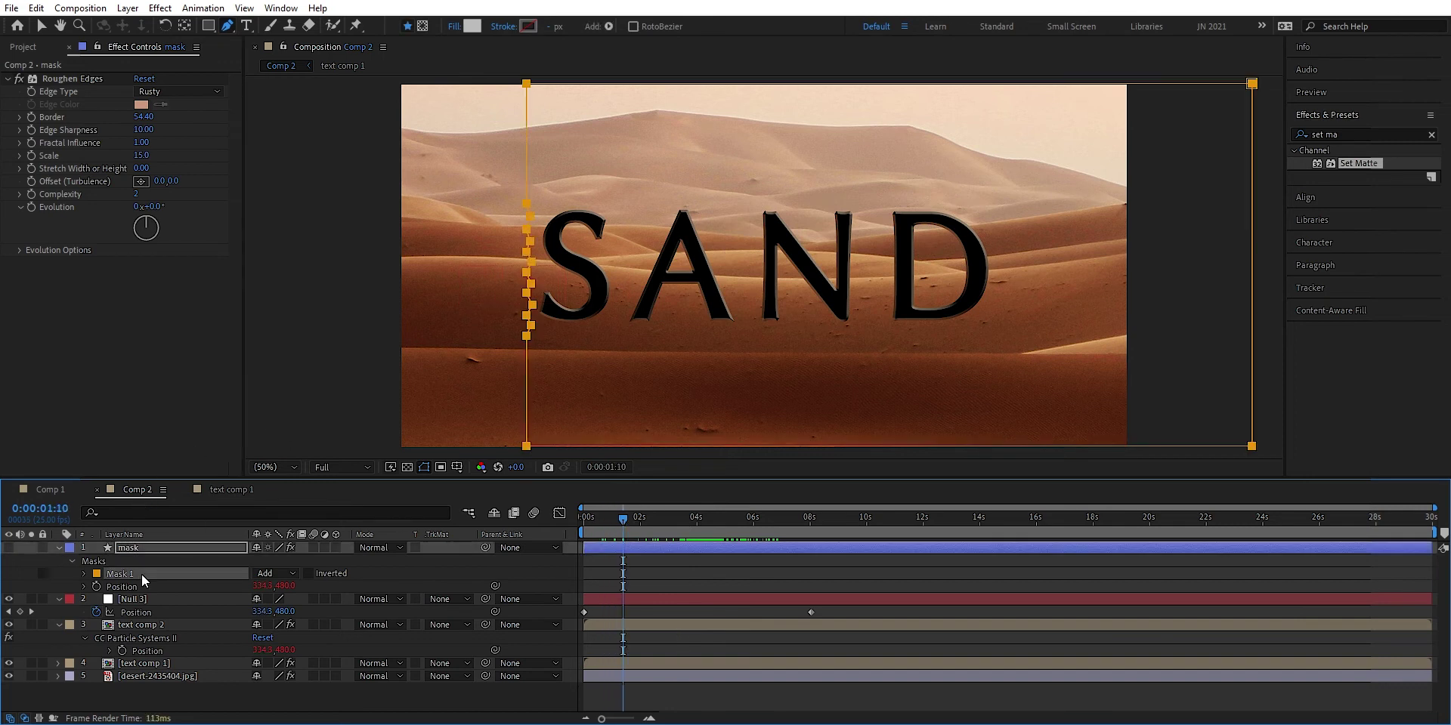
key(f)
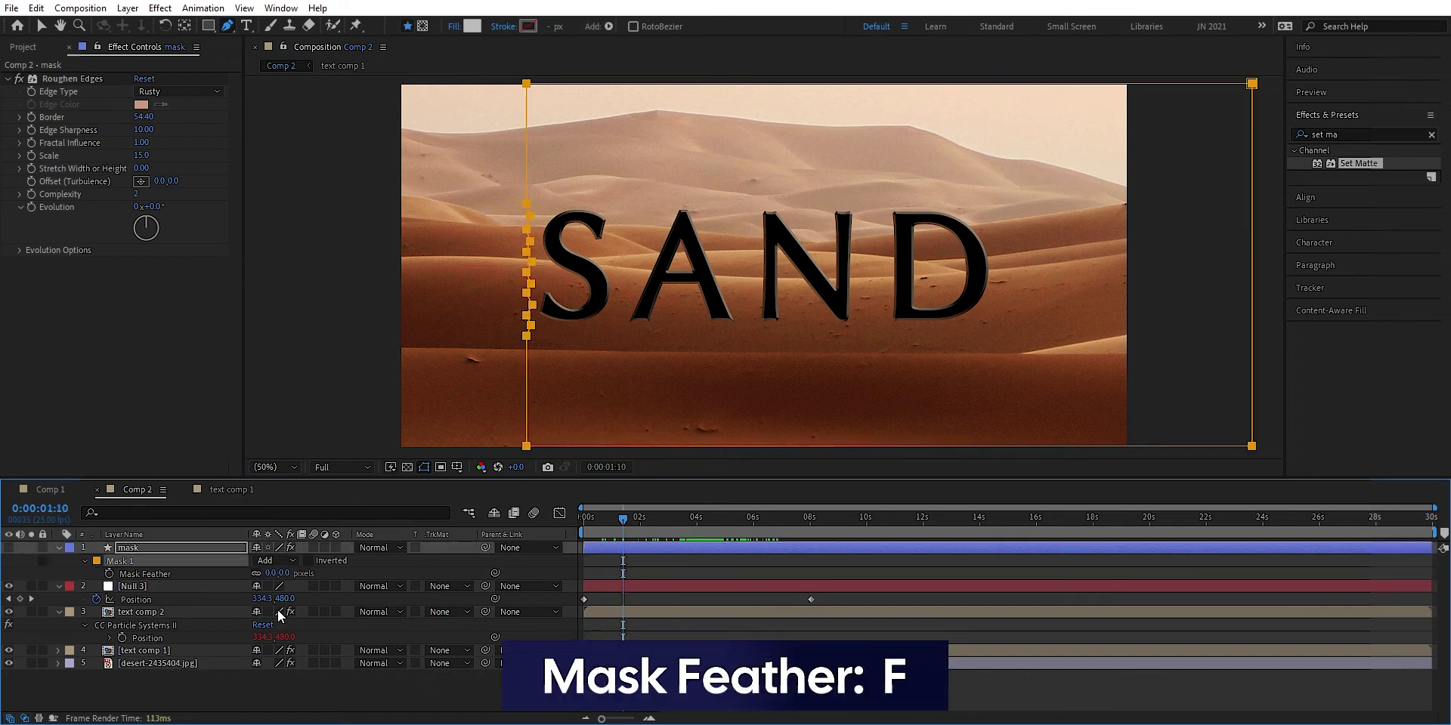
click(272, 574)
text(2)
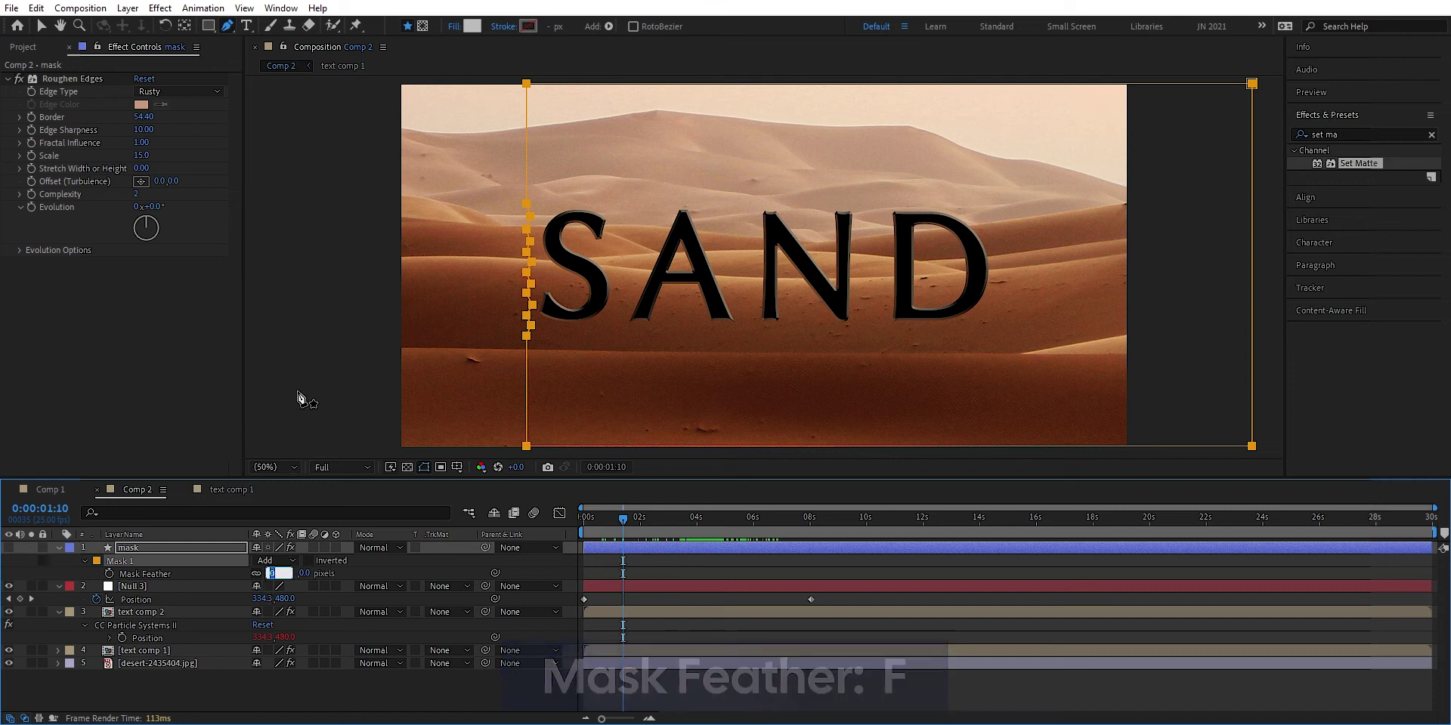
key(Return)
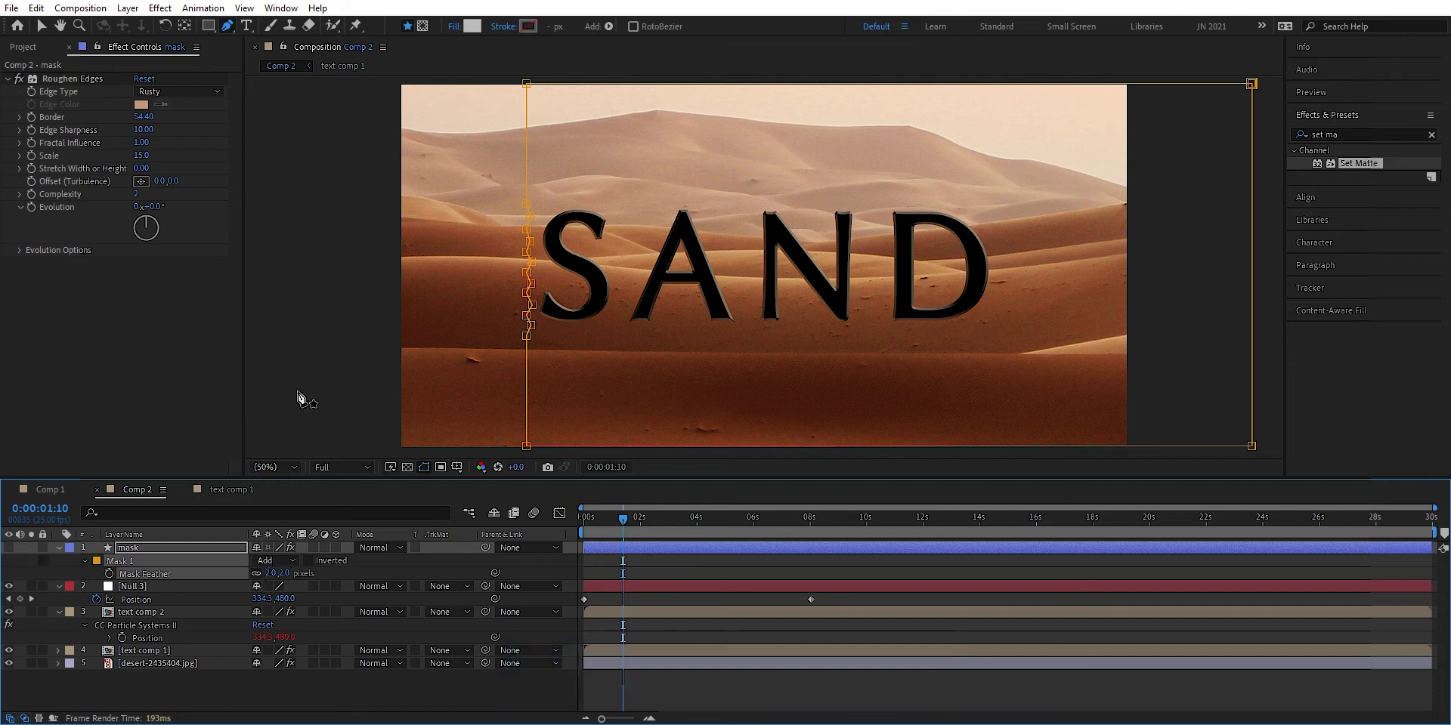
Scrub and play the composition from the start to check the dissolve with the jagged, feathered mask.
drag(624, 518, 529, 541)
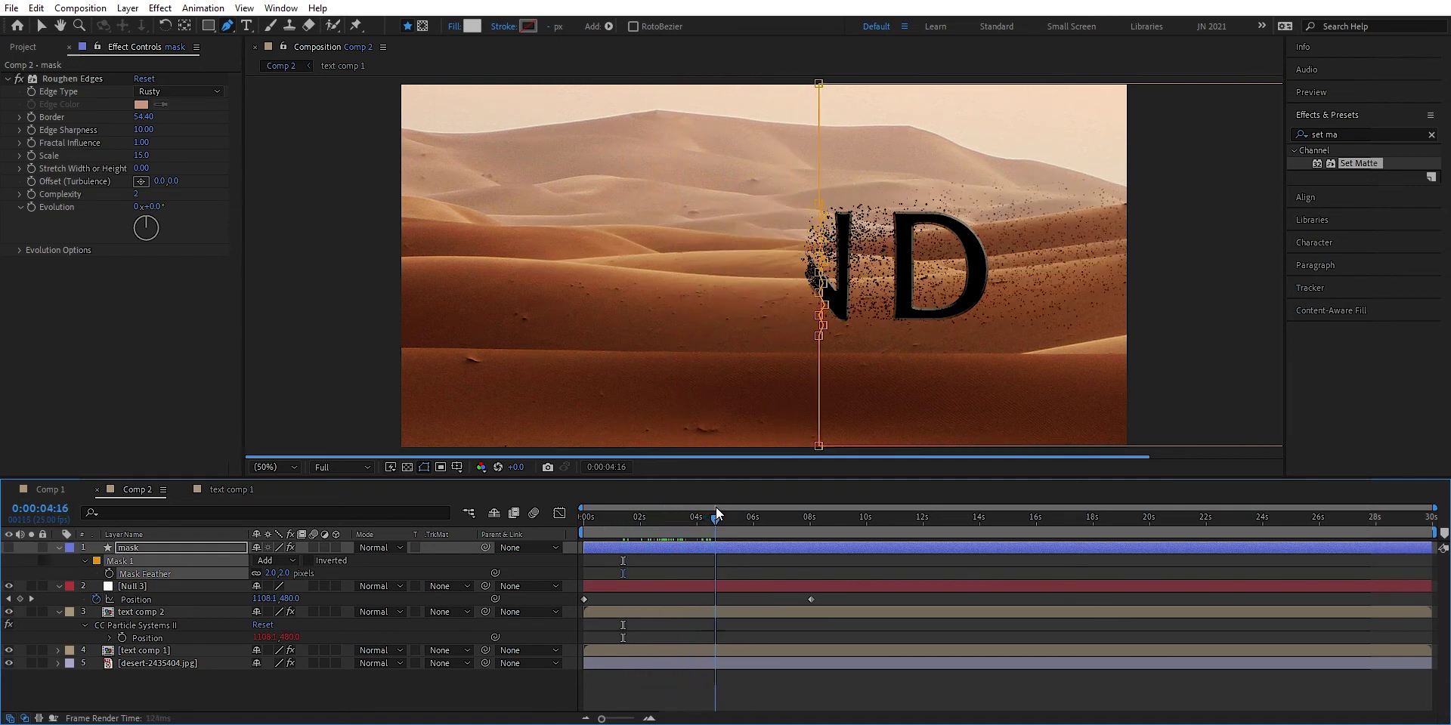
key(g)
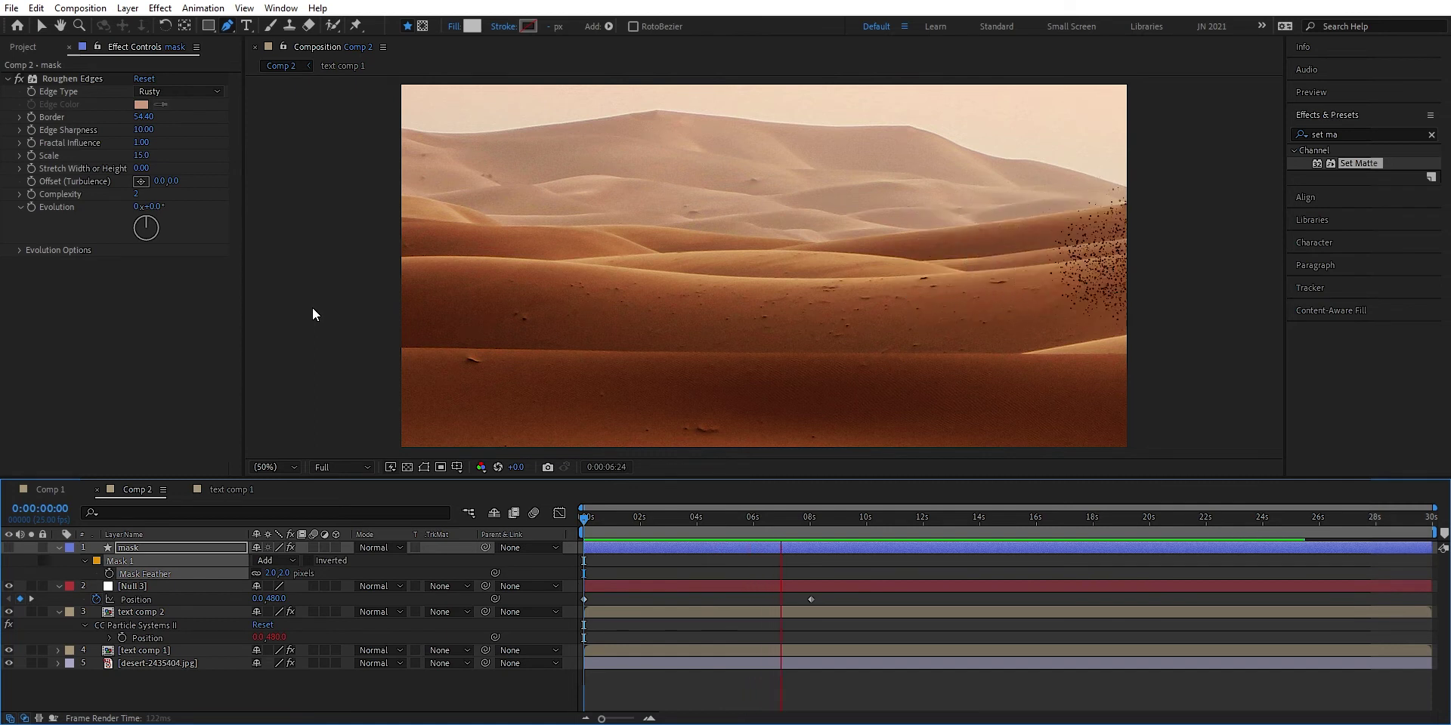
key(space)
drag(791, 518, 585, 532)
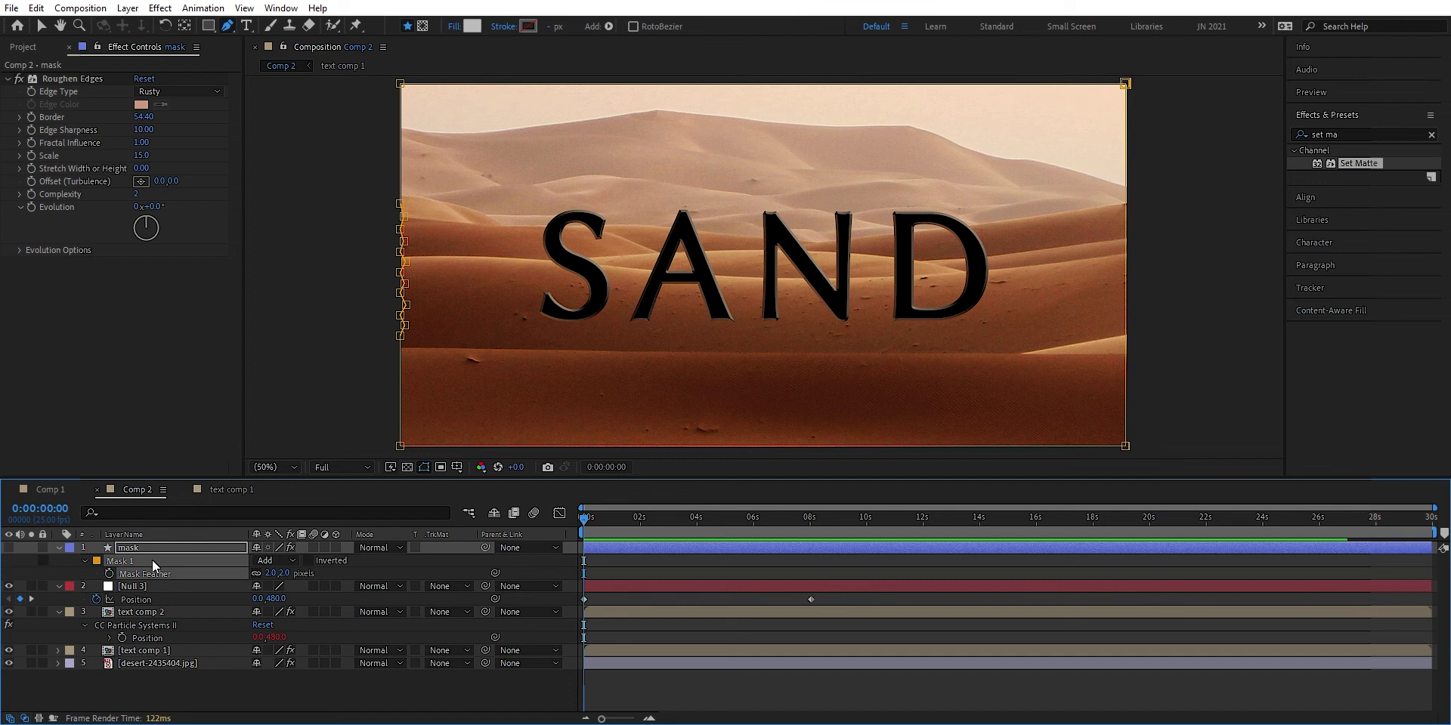
Raise the CC Particle Systems II Birth Rate on text comp 2 to 77.1, checking the particles at 0:00:02:01.
click(162, 613)
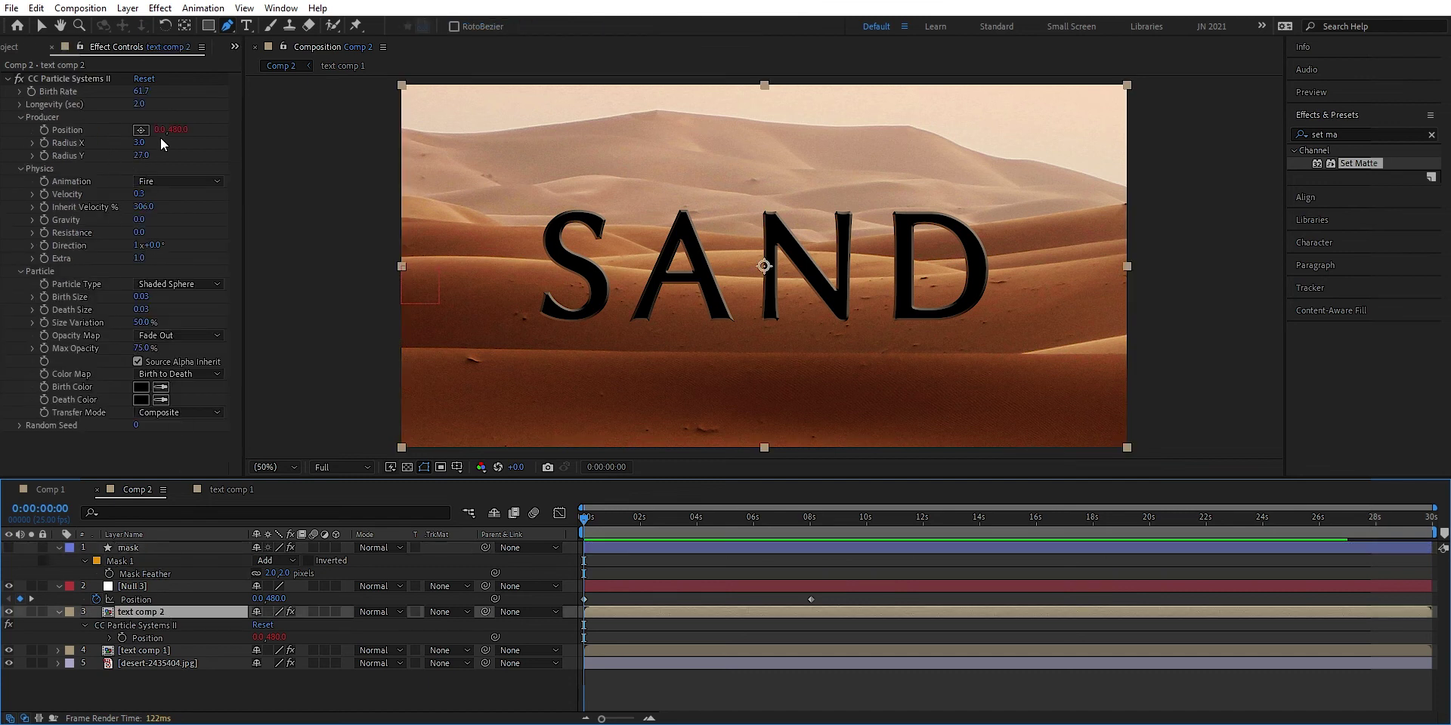
drag(141, 91, 168, 90)
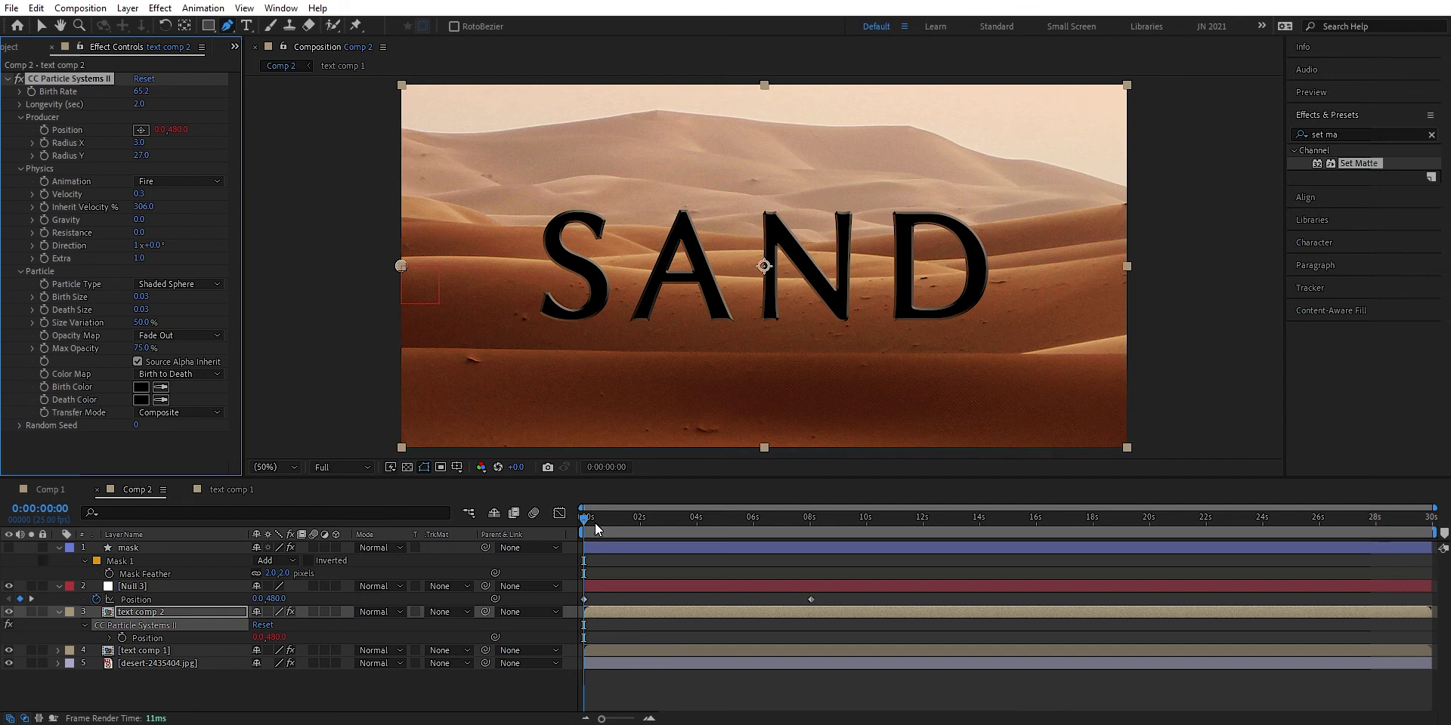
drag(589, 518, 641, 517)
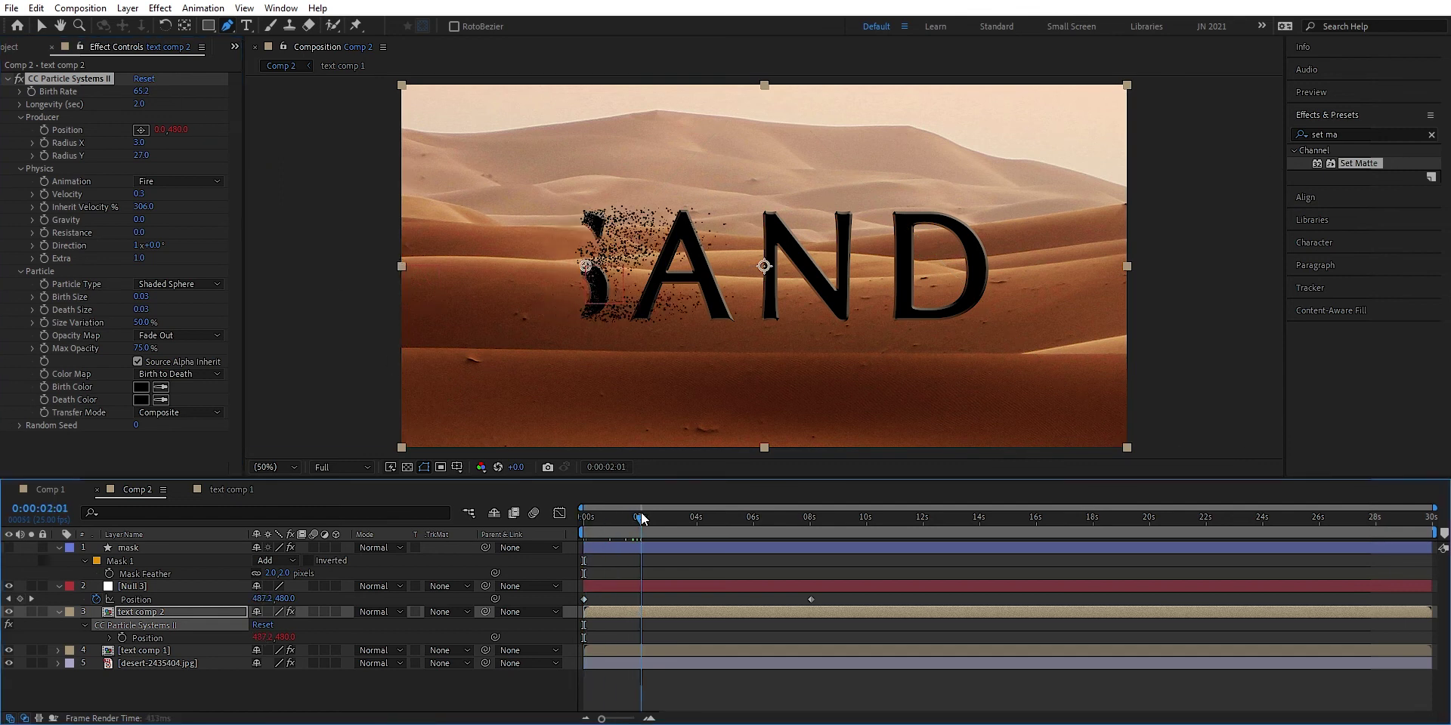
drag(141, 93, 149, 87)
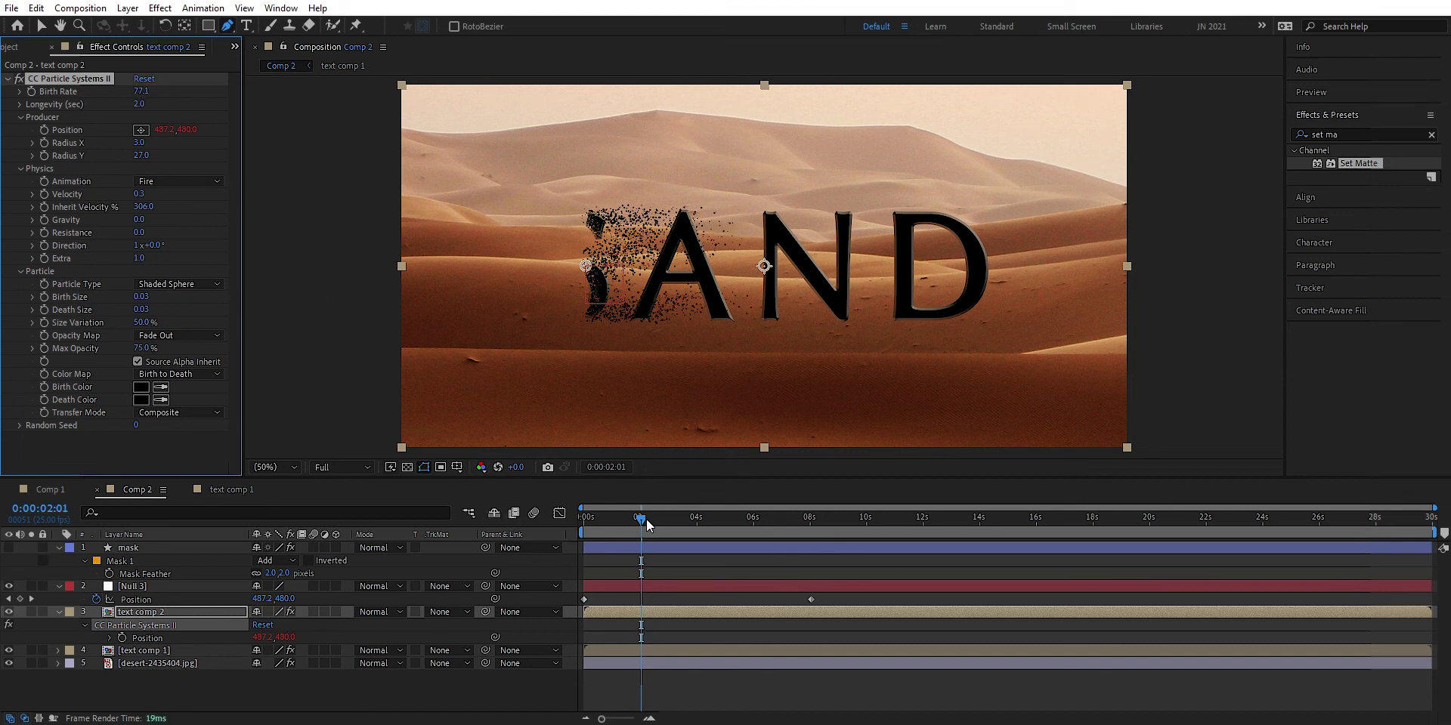
Return to 0:00:00:00 and preview the finished disintegration with the denser particles and layer controls hidden.
drag(641, 521, 541, 532)
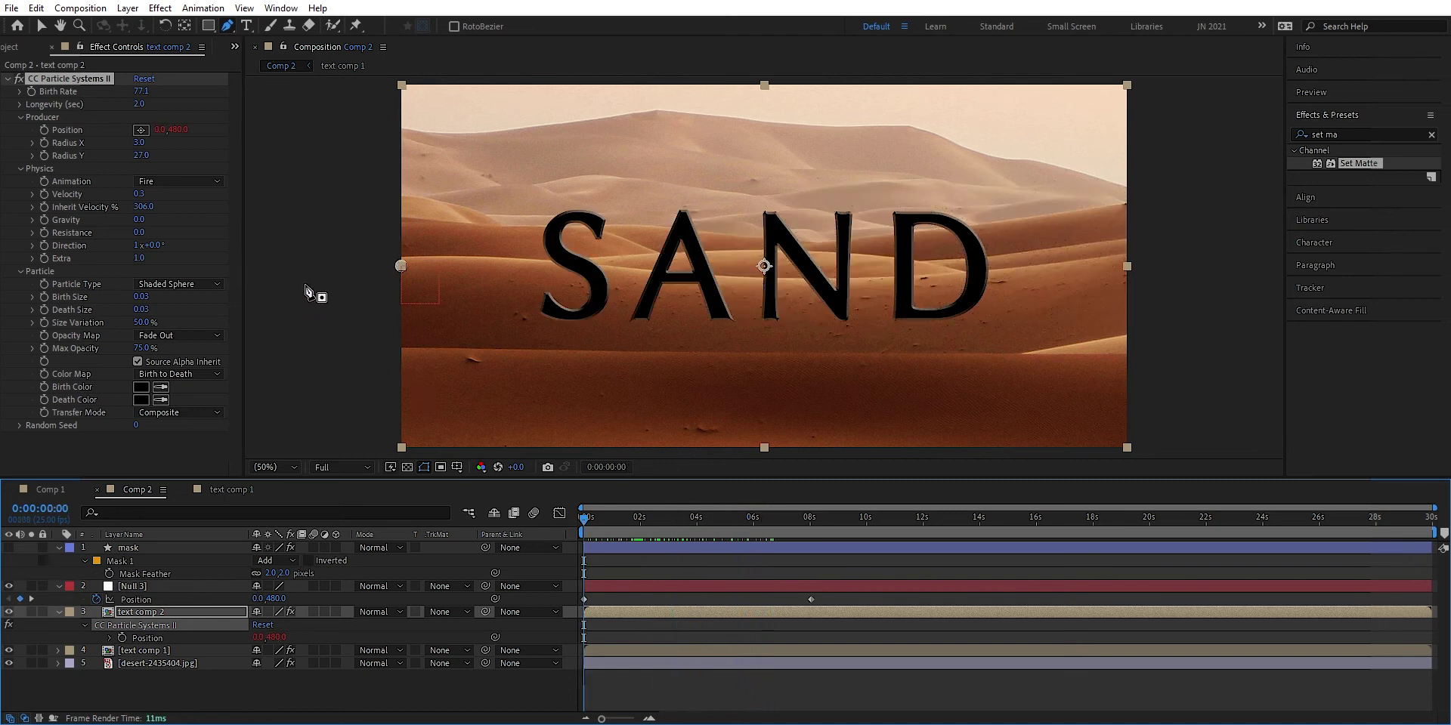
key(ctrl+shift+h)
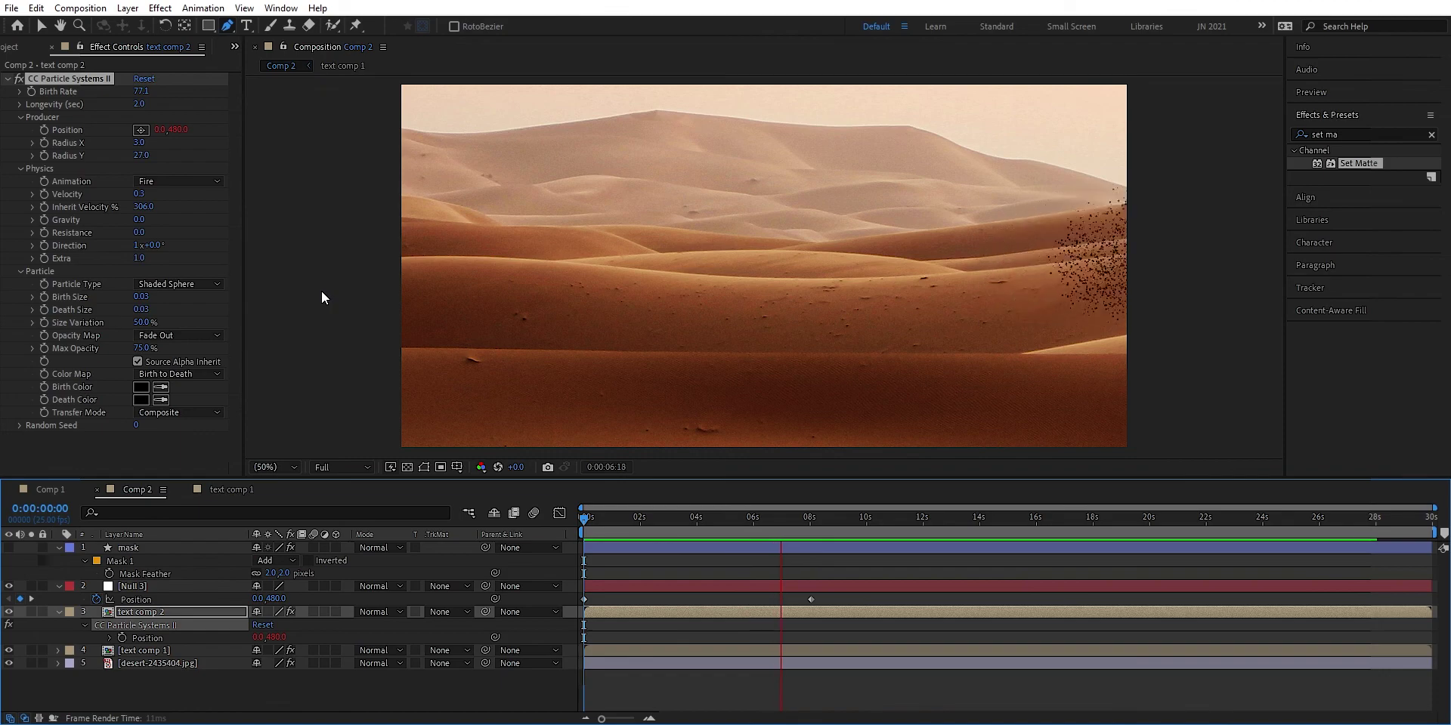
key(space)
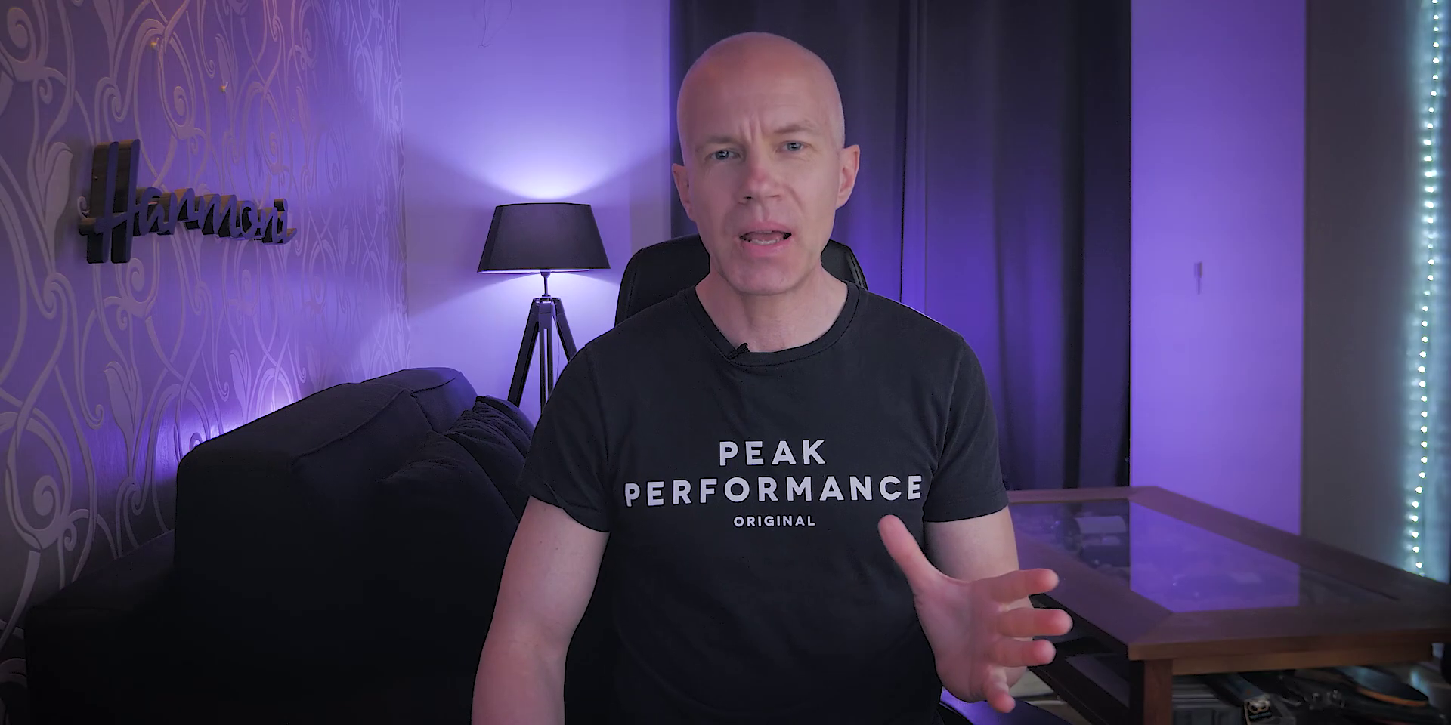